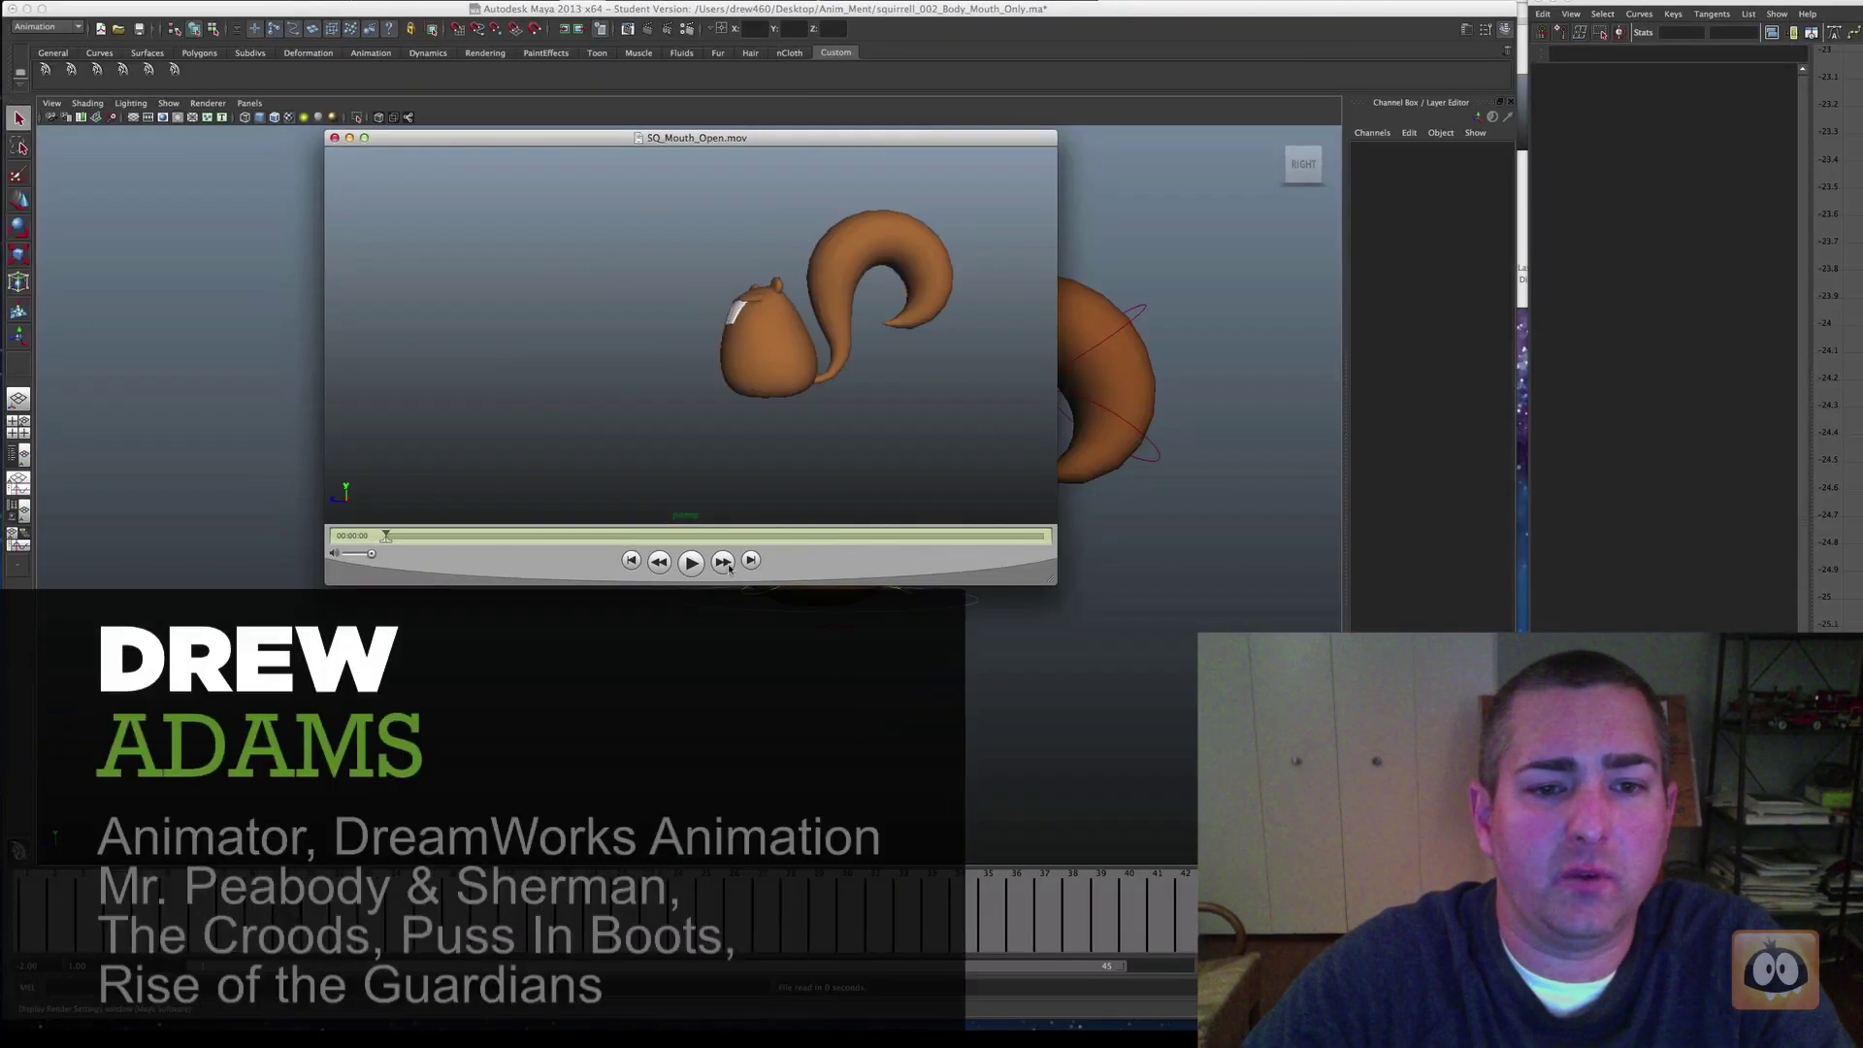
# Play the SQ_Mouth_Open.mov preview of the squirrel's hop several times and close it
pyautogui.click(691, 563)
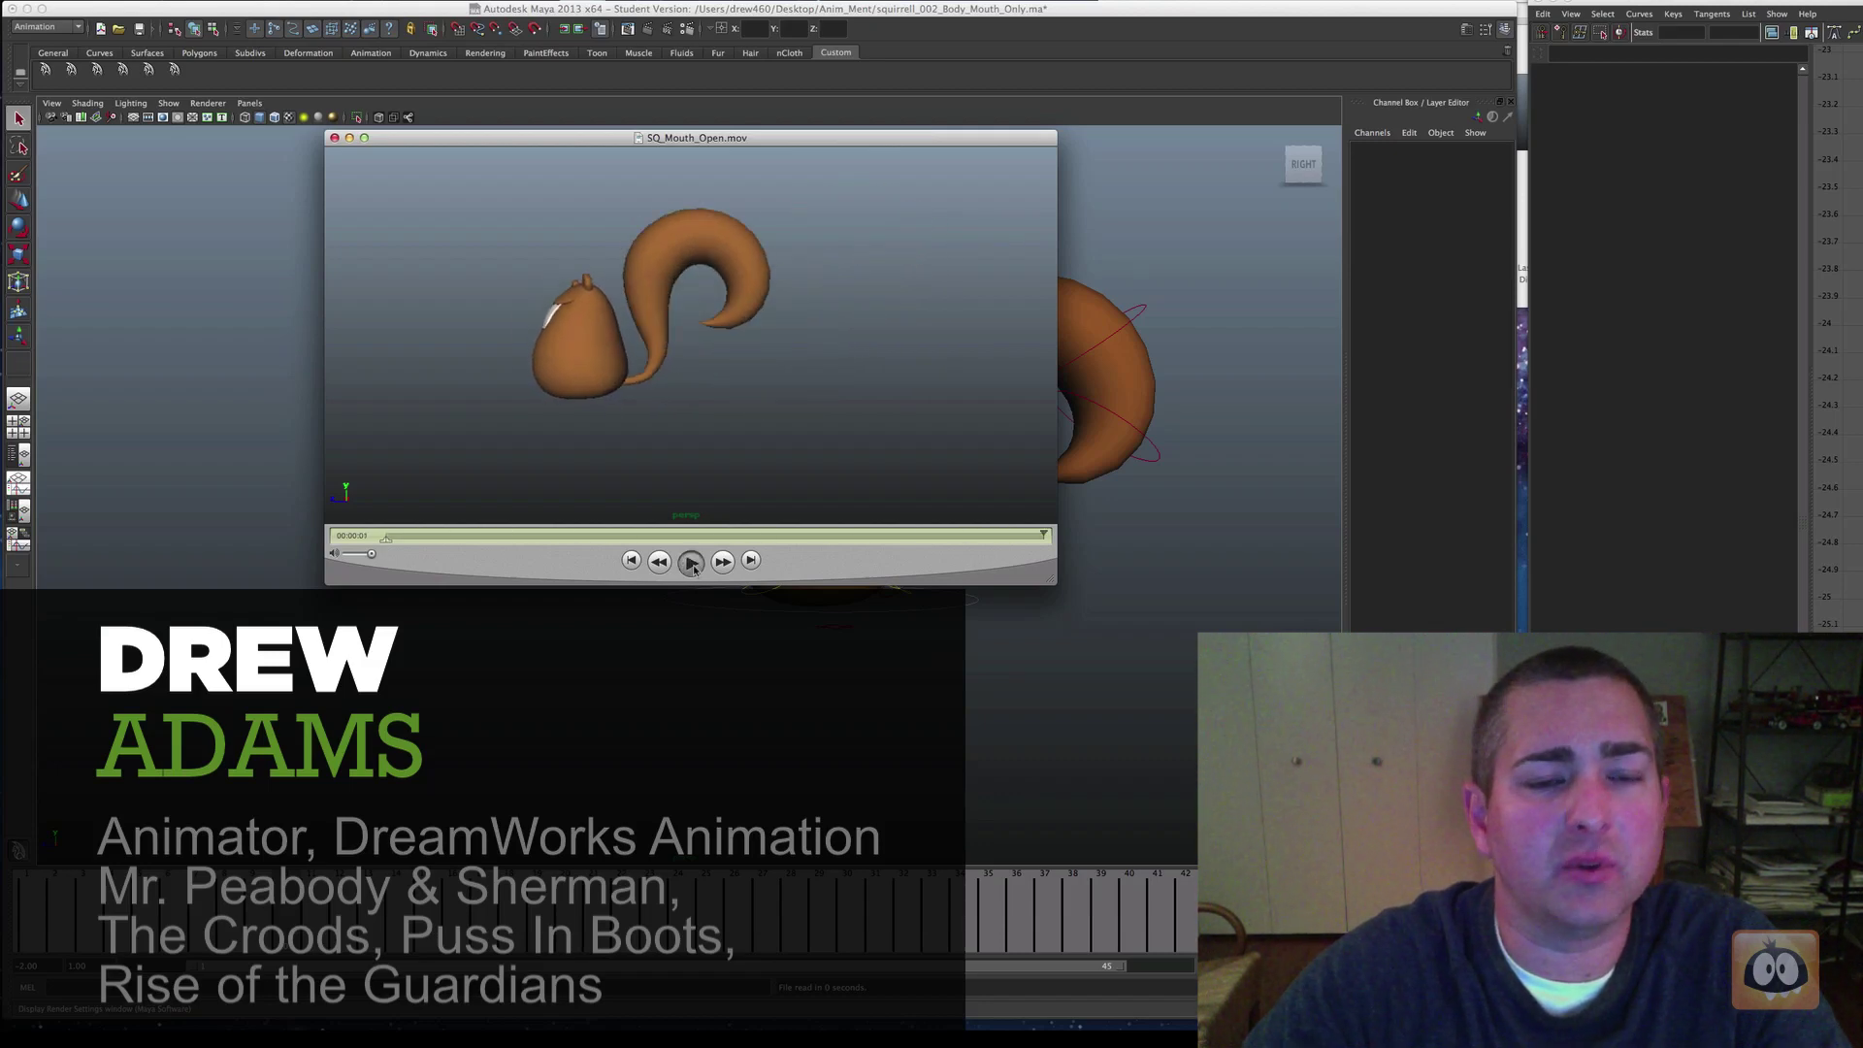
pyautogui.click(691, 563)
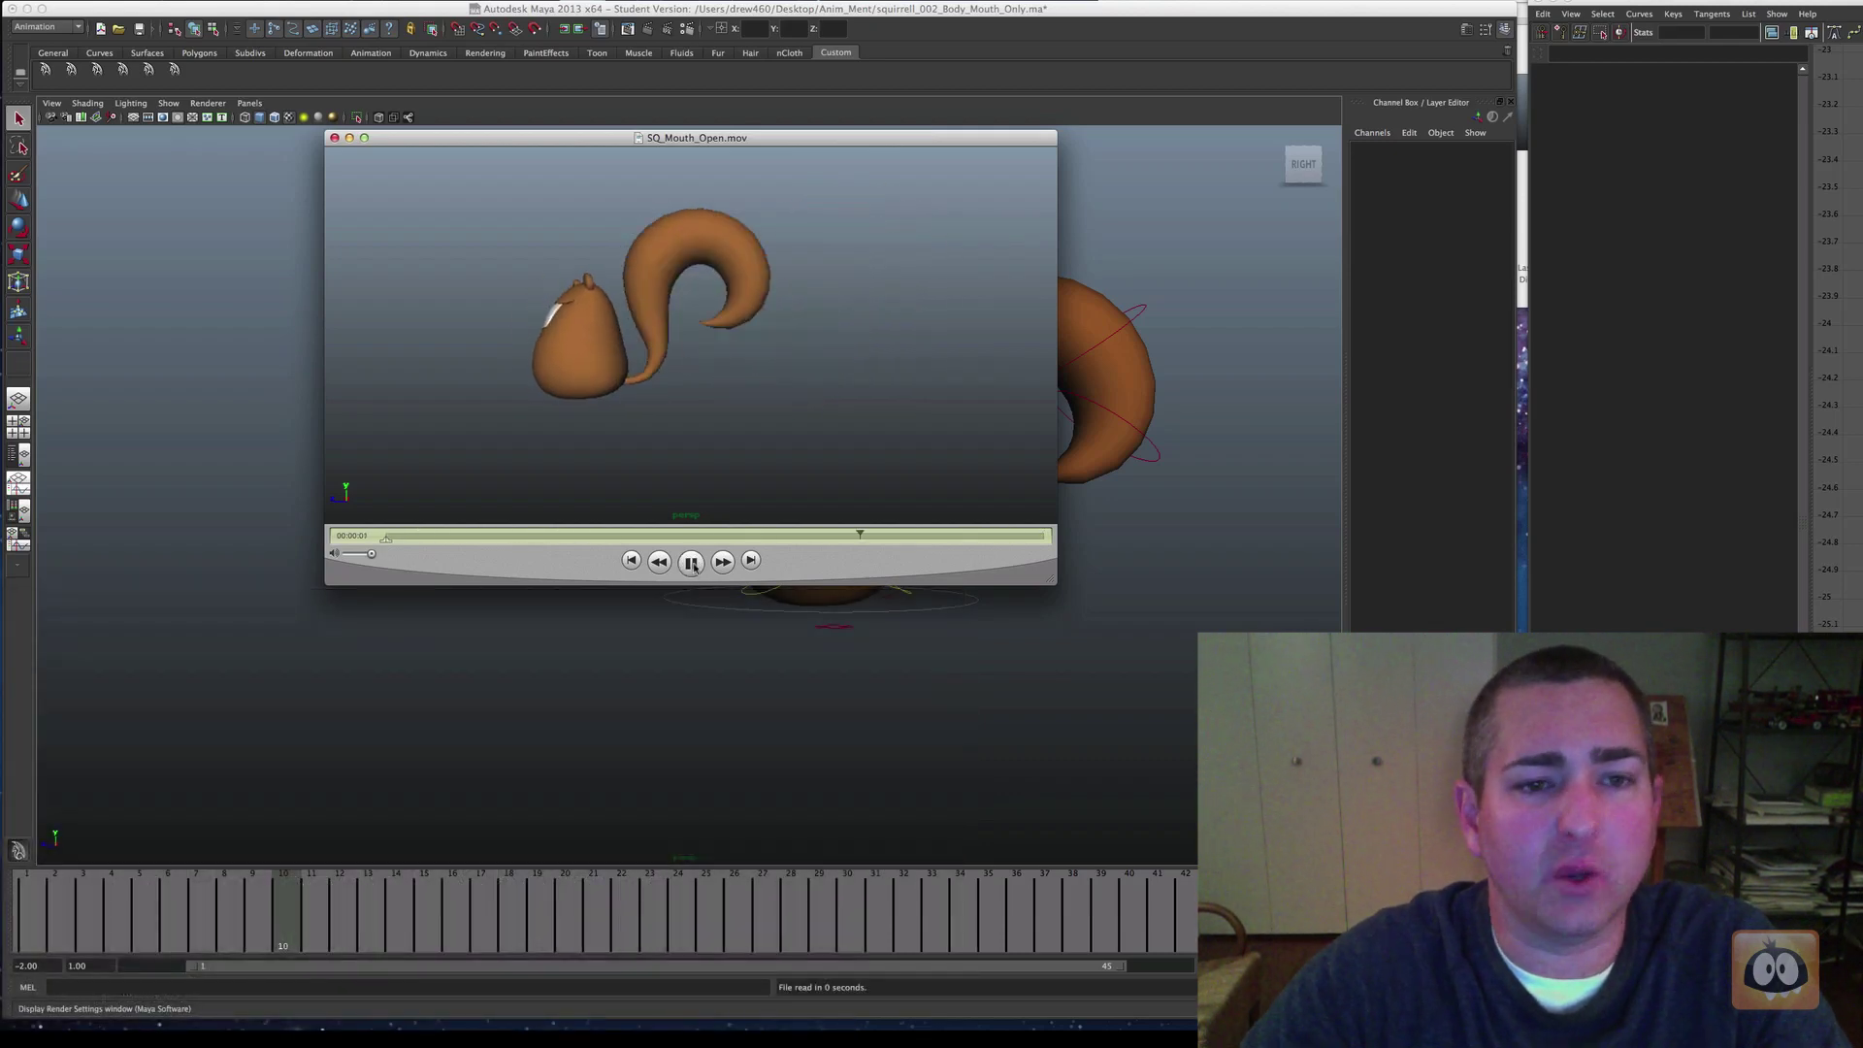
pyautogui.click(691, 563)
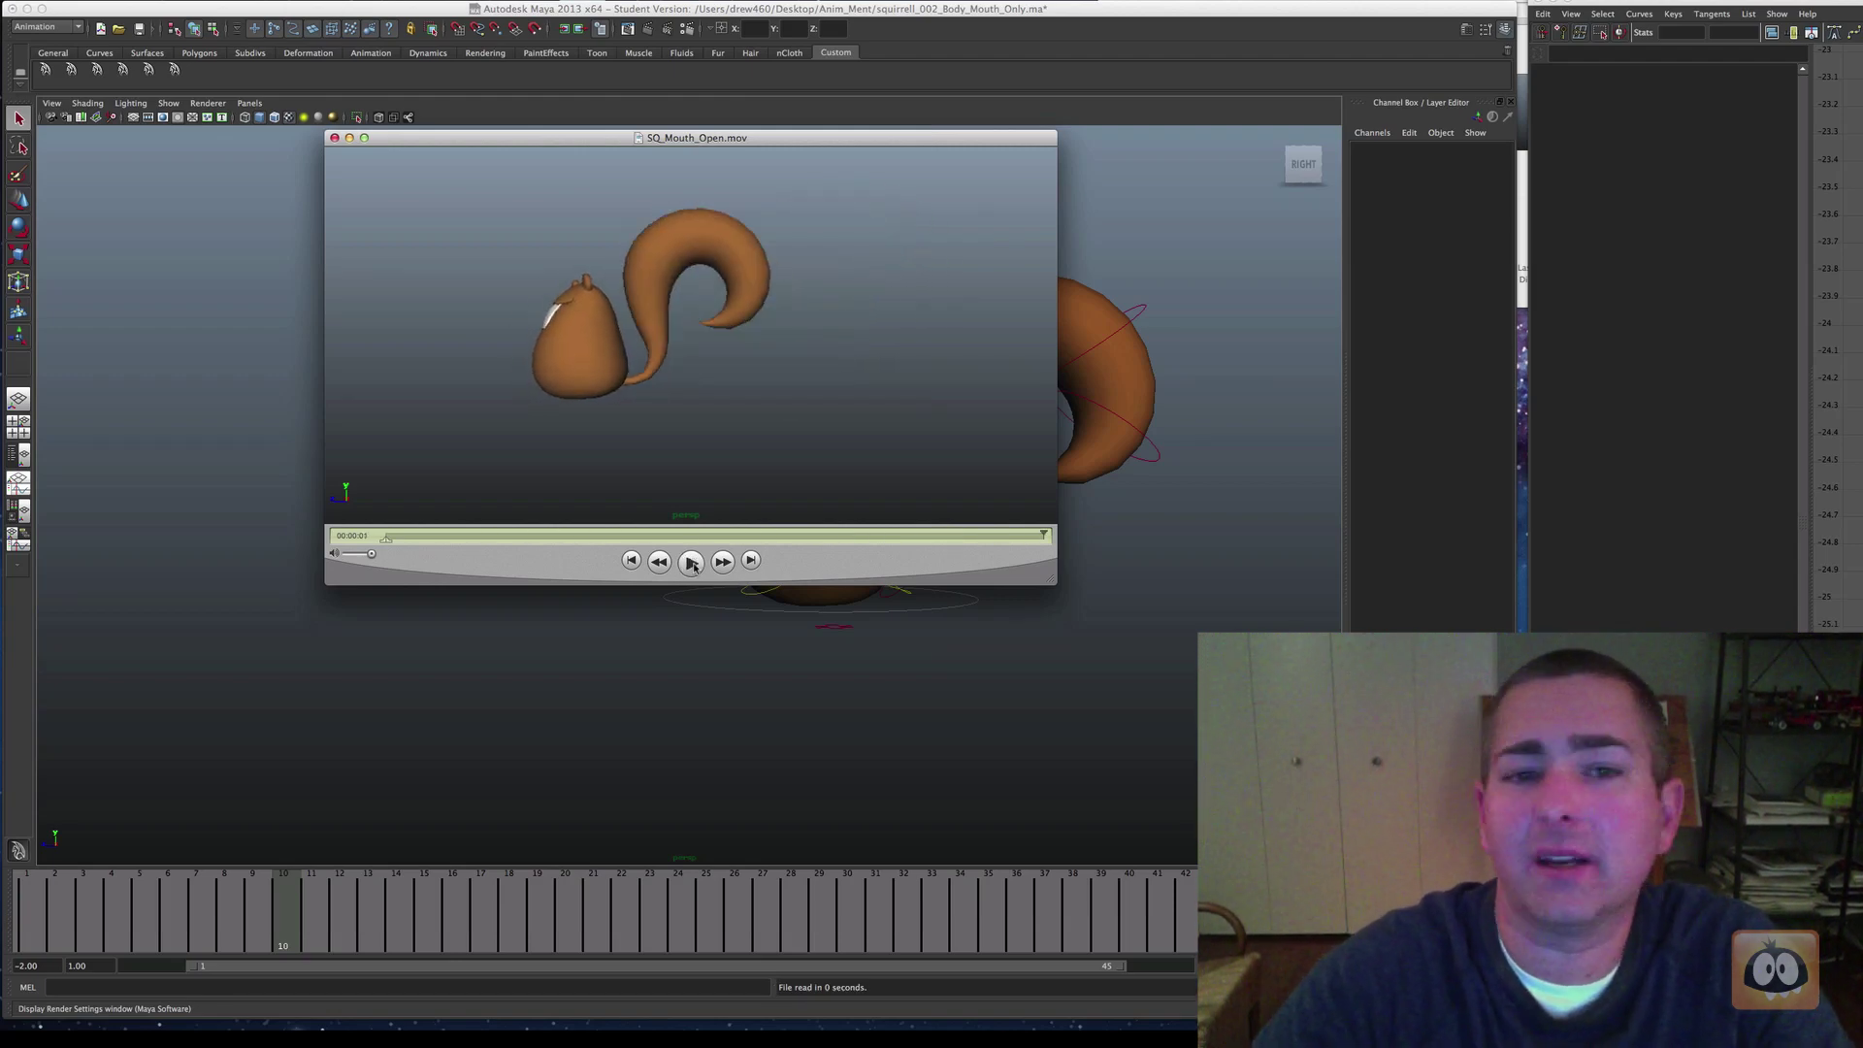
pyautogui.click(691, 562)
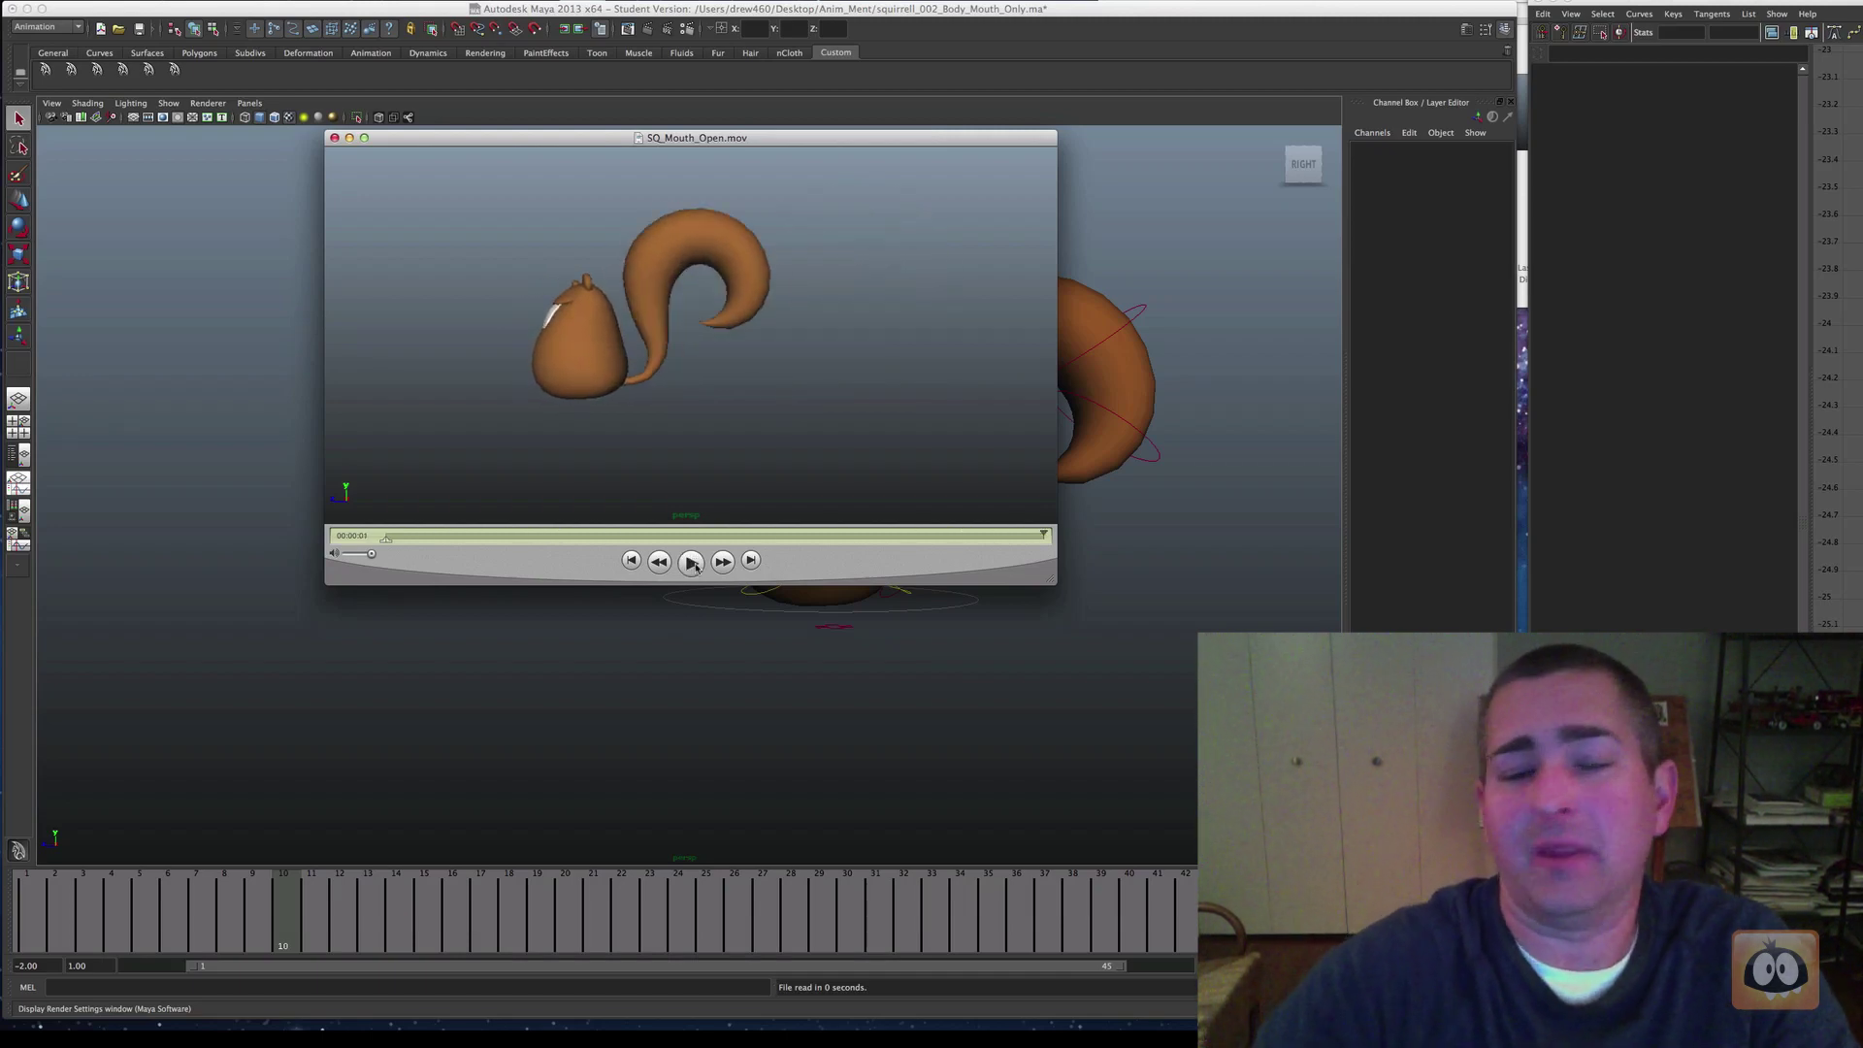
pyautogui.click(690, 563)
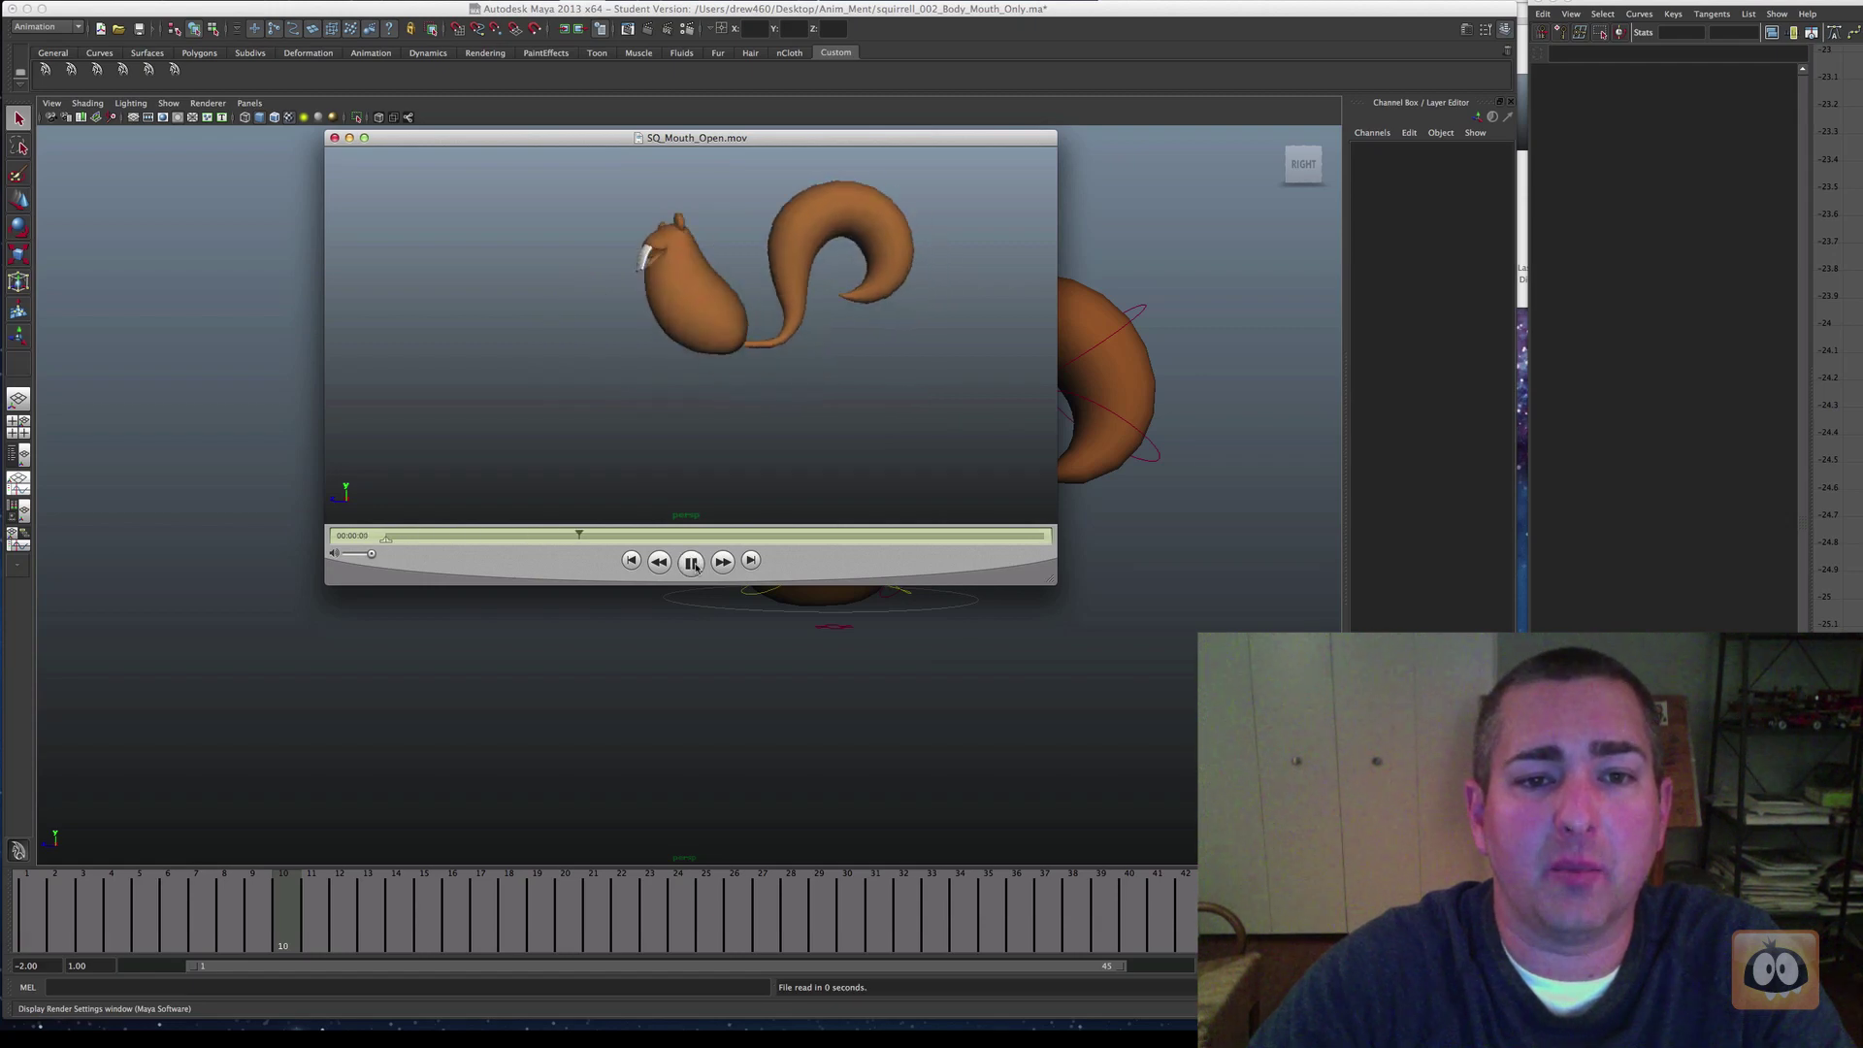
pyautogui.click(333, 139)
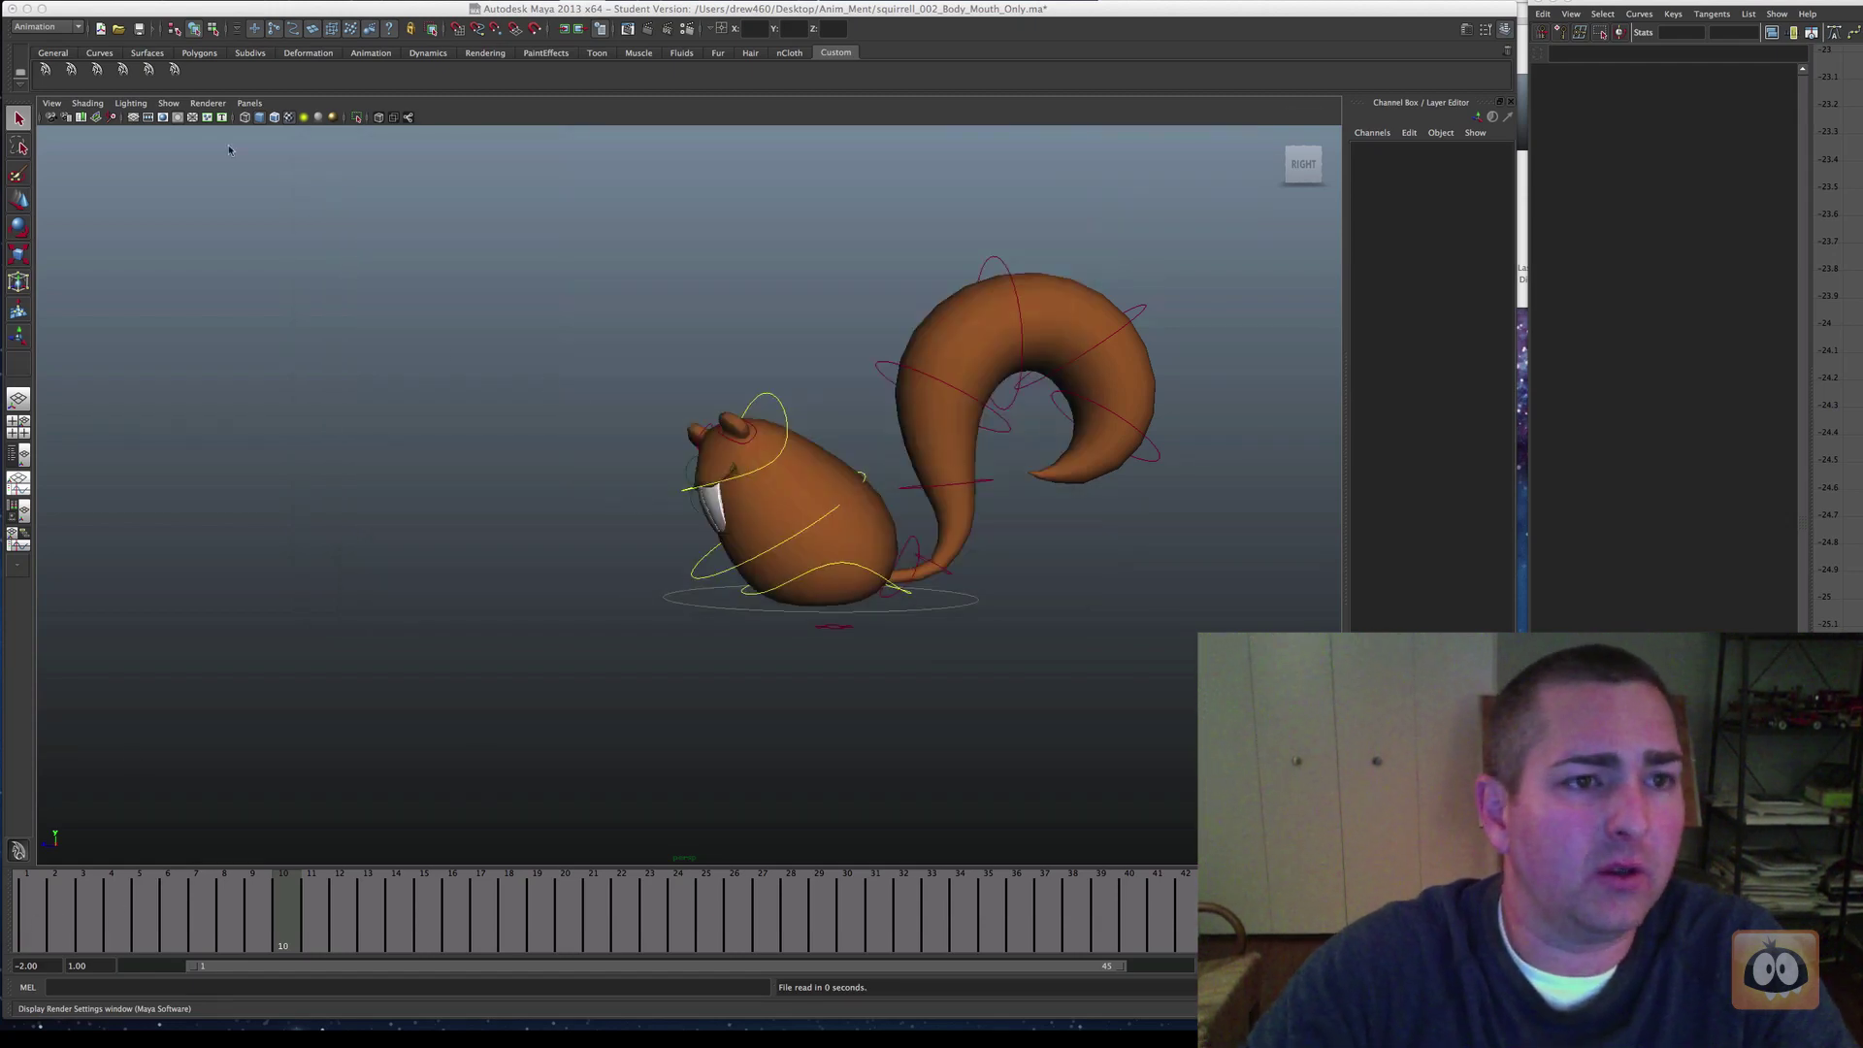
# Go to frame 1 and select both ear controls, sqr_rt_ear_2_ctrl and sqr_lf_ear_2_ctrl, for moving
pyautogui.click(150, 74)
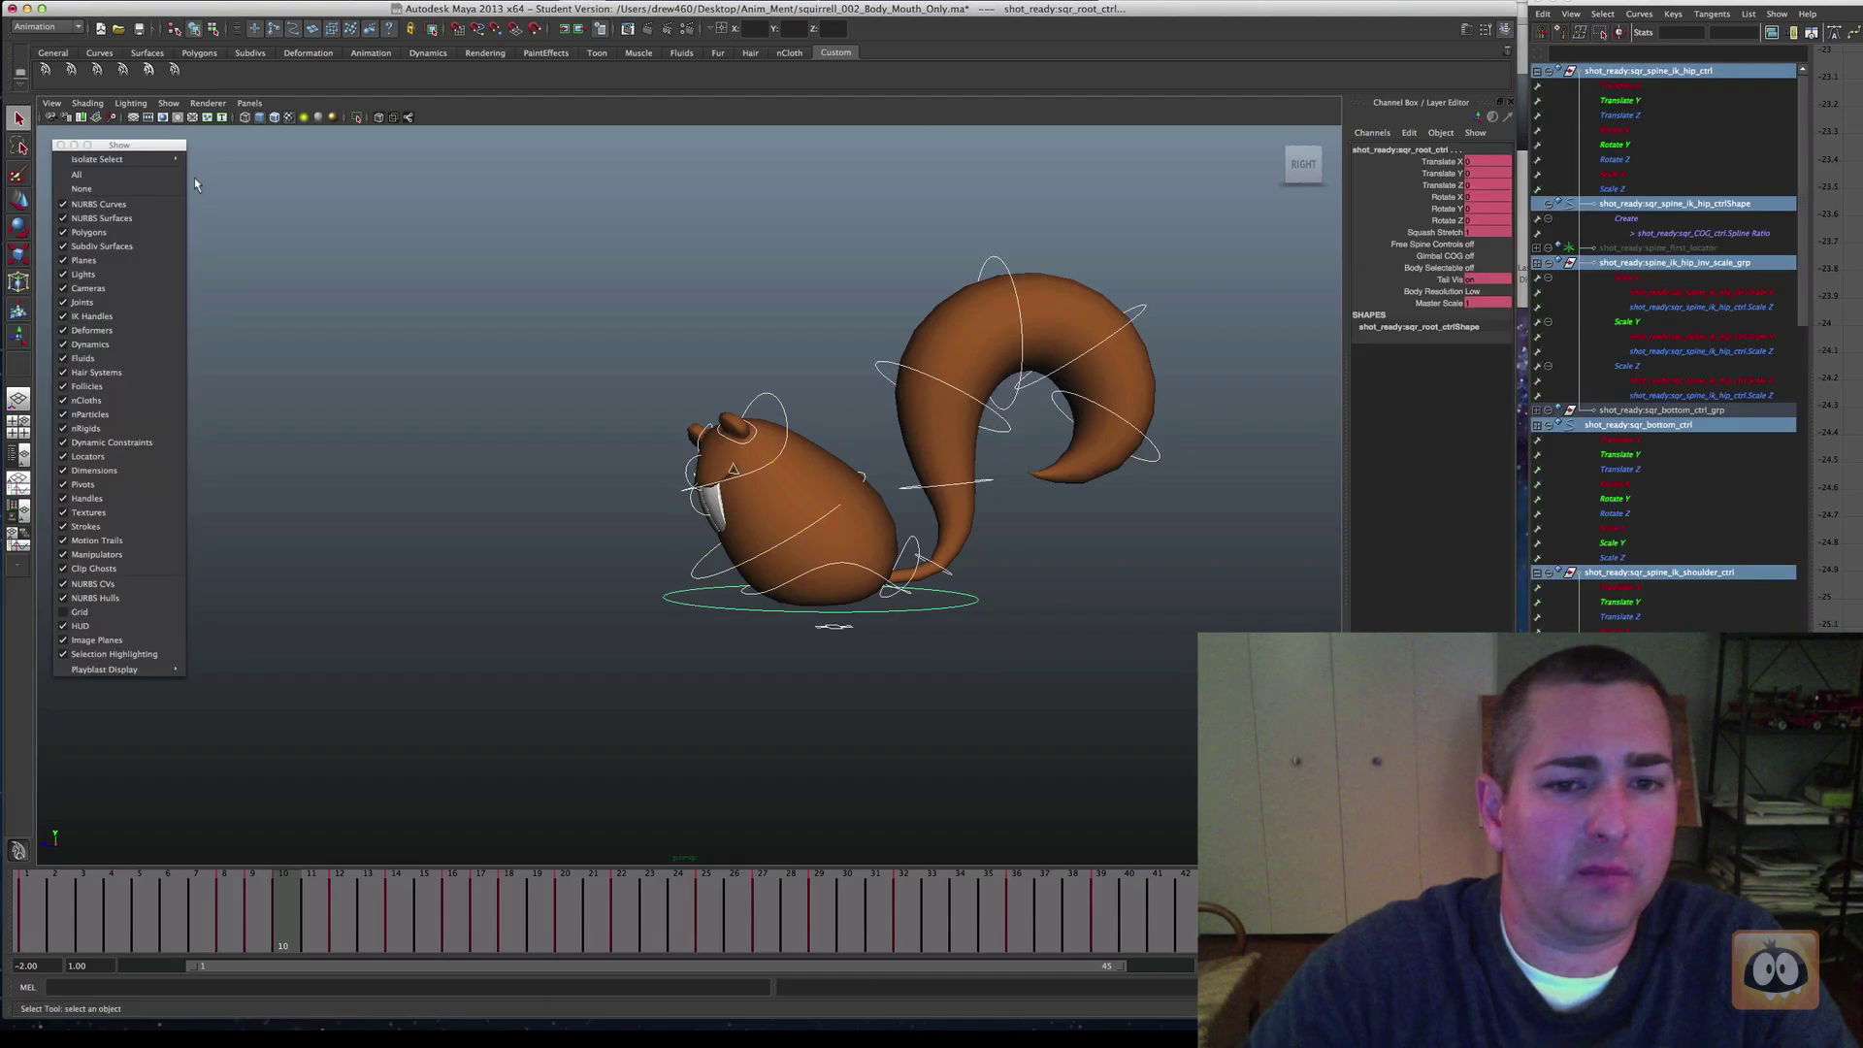
pyautogui.click(36, 907)
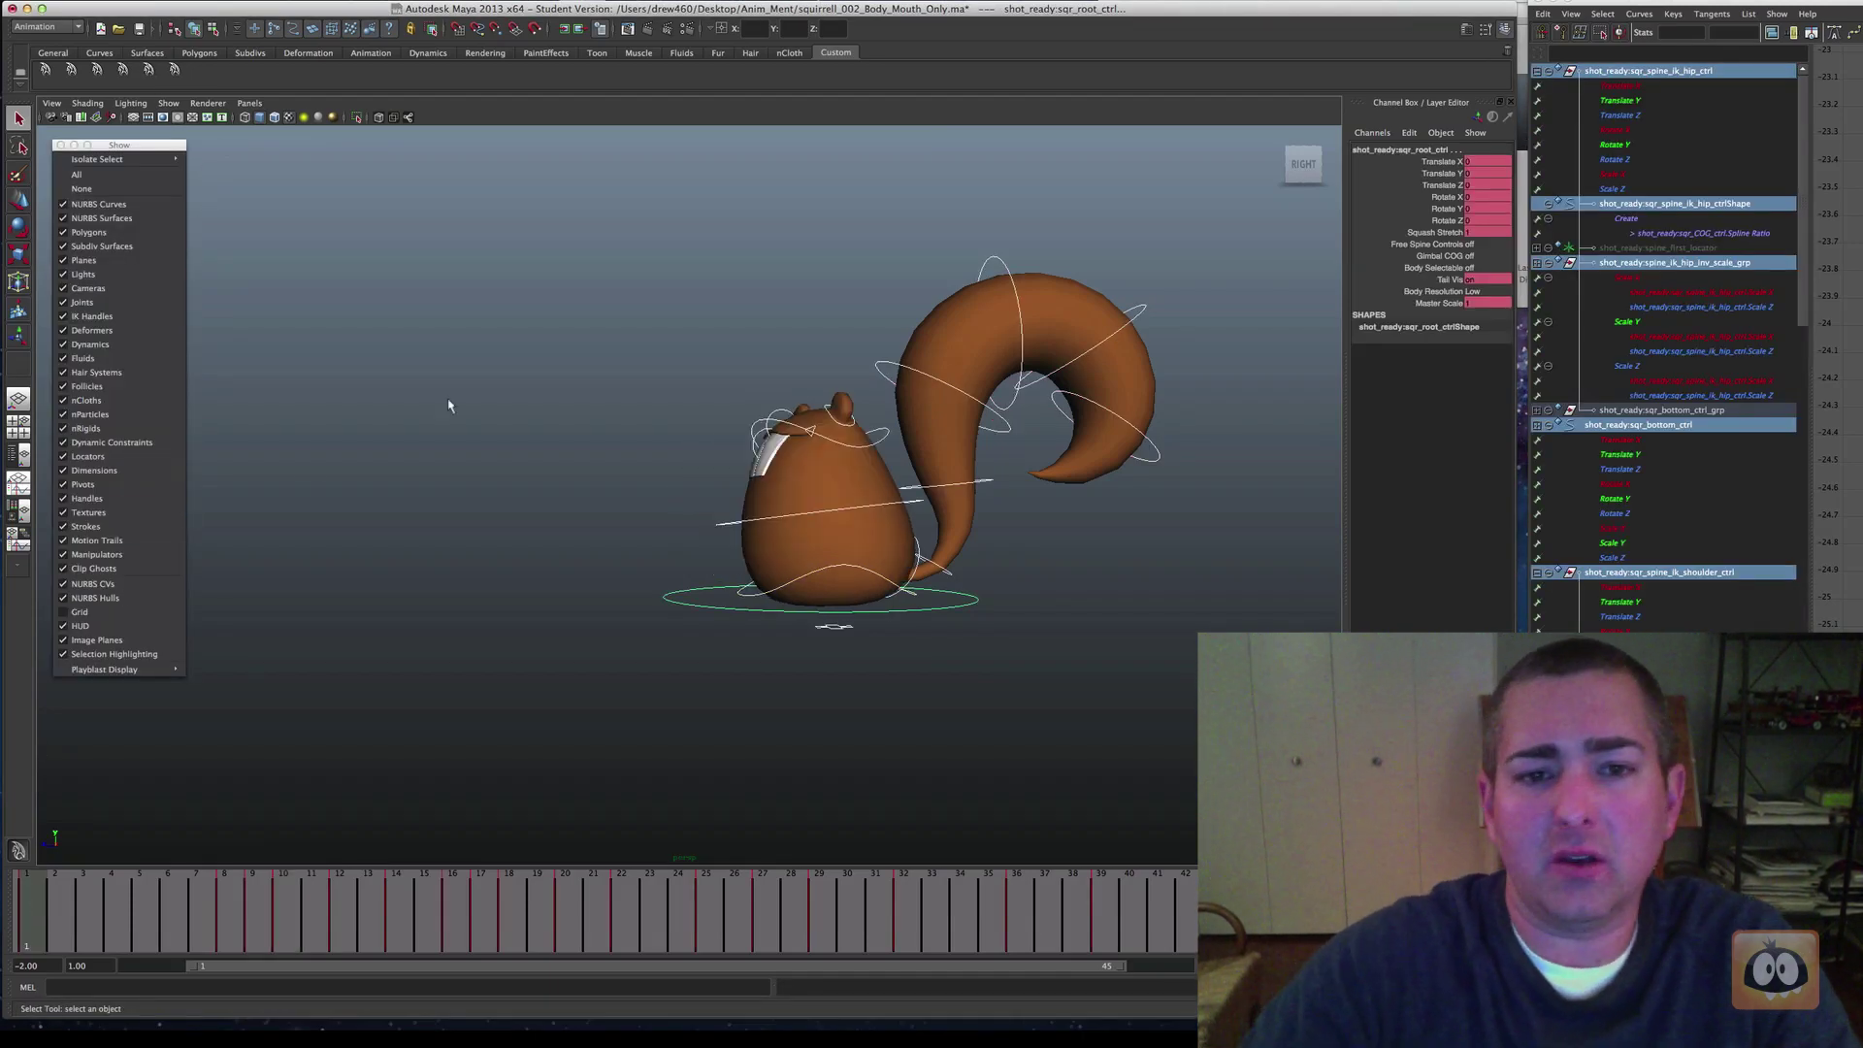
pyautogui.click(601, 363)
pyautogui.keyDown('alt'); pyautogui.moveTo(682, 395); pyautogui.dragTo(836, 377); pyautogui.keyUp('alt')
pyautogui.click(826, 385)
pyautogui.press('w')
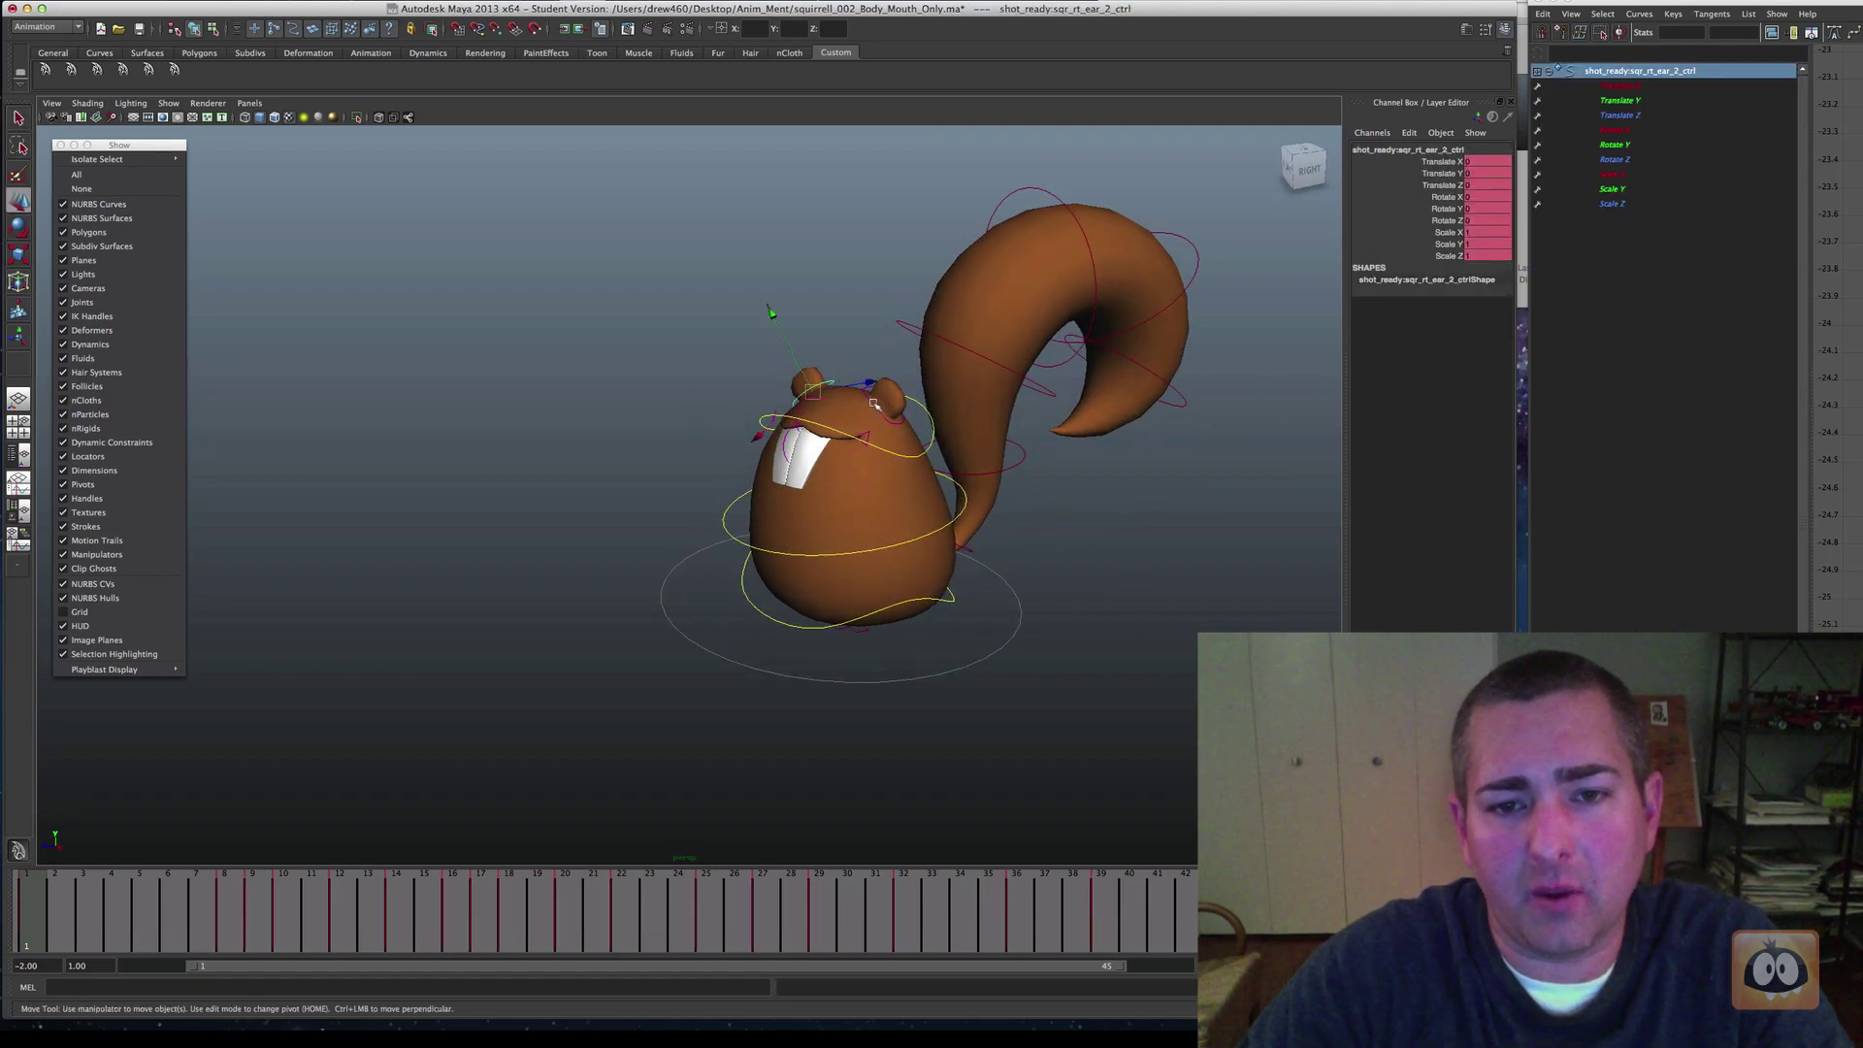
pyautogui.keyDown('shift'); pyautogui.click(874, 404); pyautogui.keyUp('shift')
pyautogui.keyDown('alt'); pyautogui.moveTo(873, 403); pyautogui.dragTo(592, 448); pyautogui.keyUp('alt')
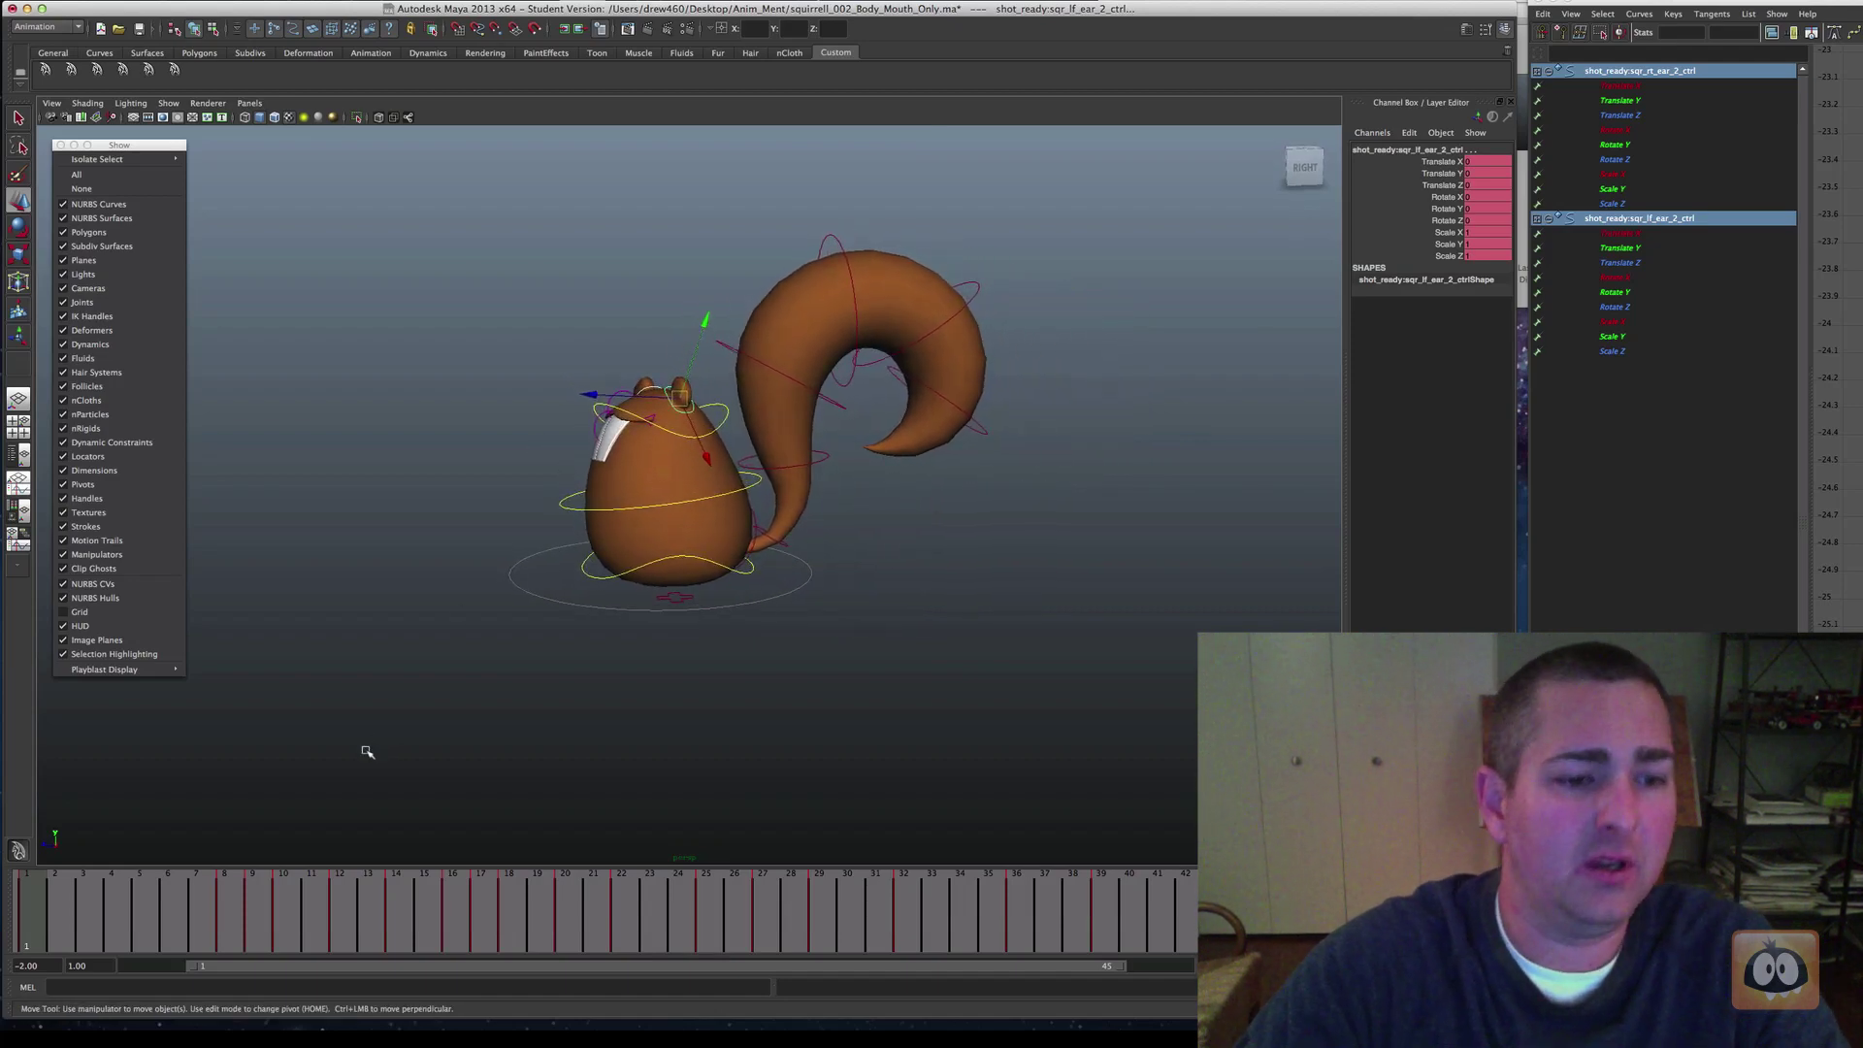
# Compare the squirrel's upright pose at frame 1 with its squashed pose at frame 8, watching the ears
pyautogui.click(228, 898)
pyautogui.press(',')
pyautogui.click(230, 887)
pyautogui.hotkey('alt', 'shift', 'v')
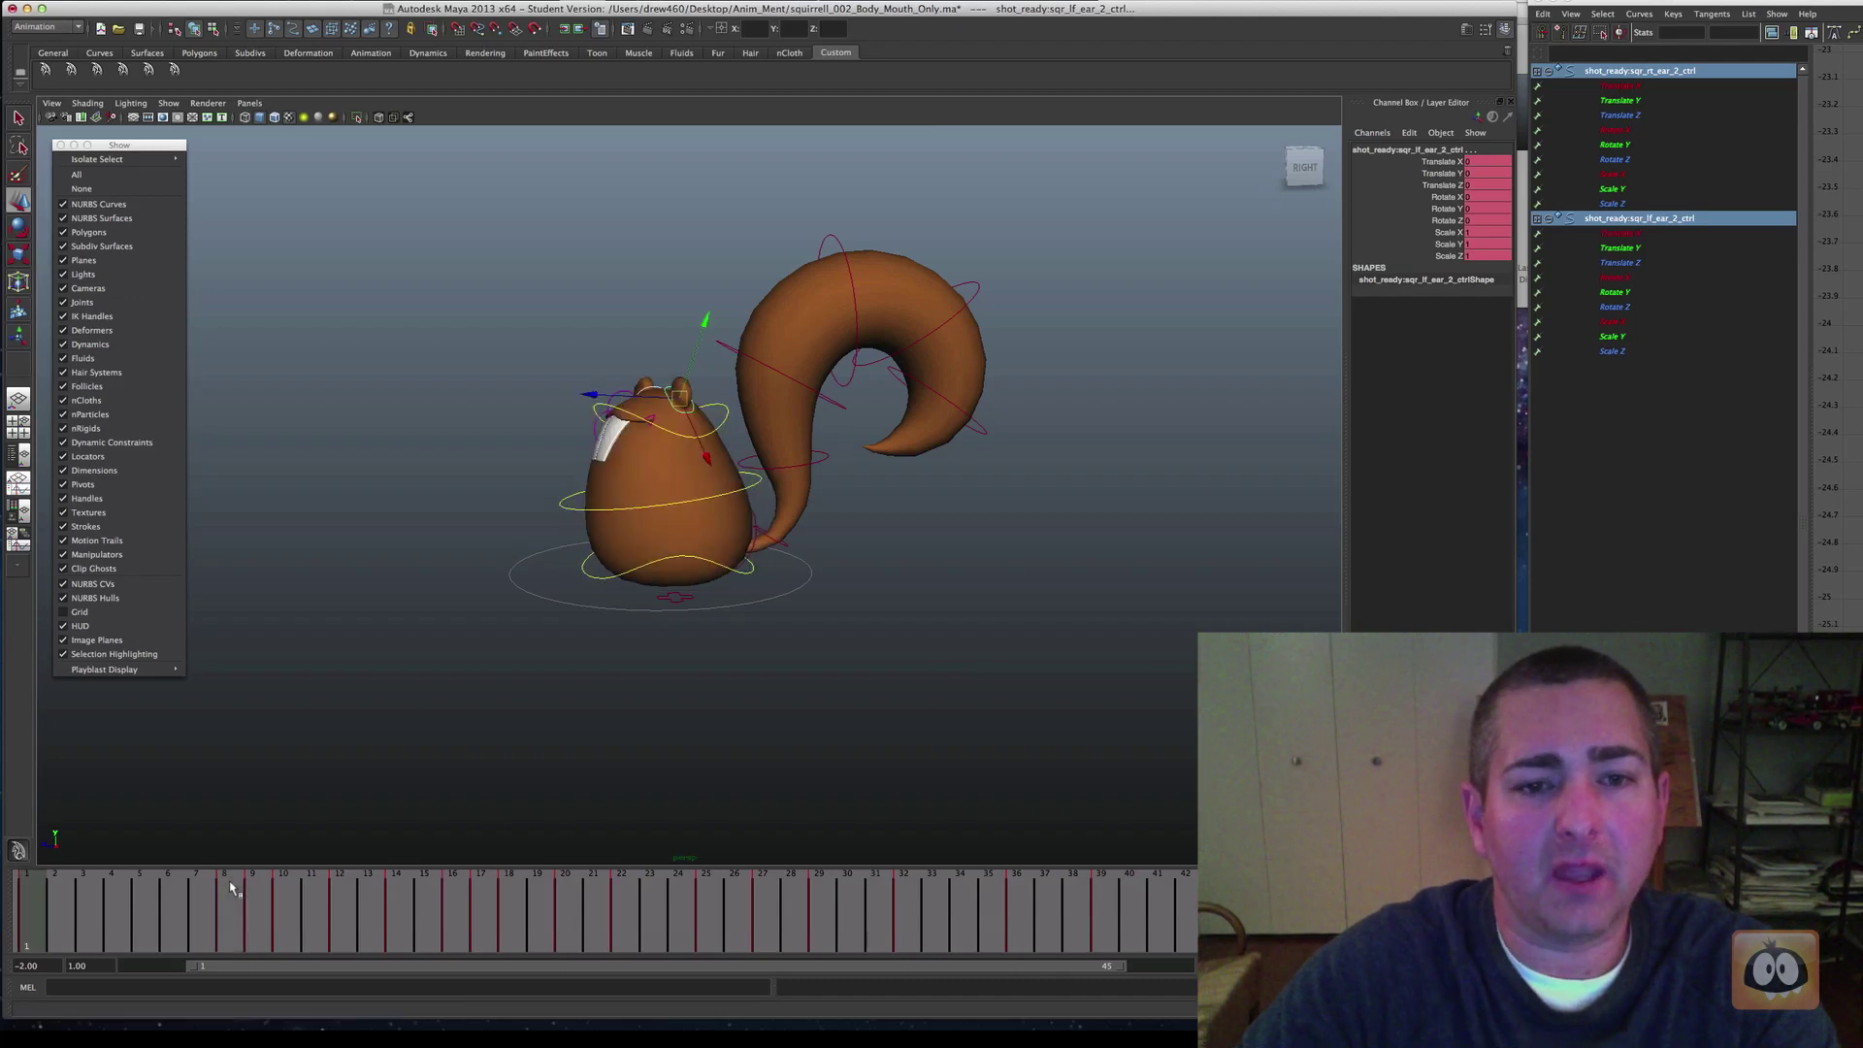
pyautogui.click(230, 888)
pyautogui.hotkey('alt', 'shift', 'v')
pyautogui.click(231, 887)
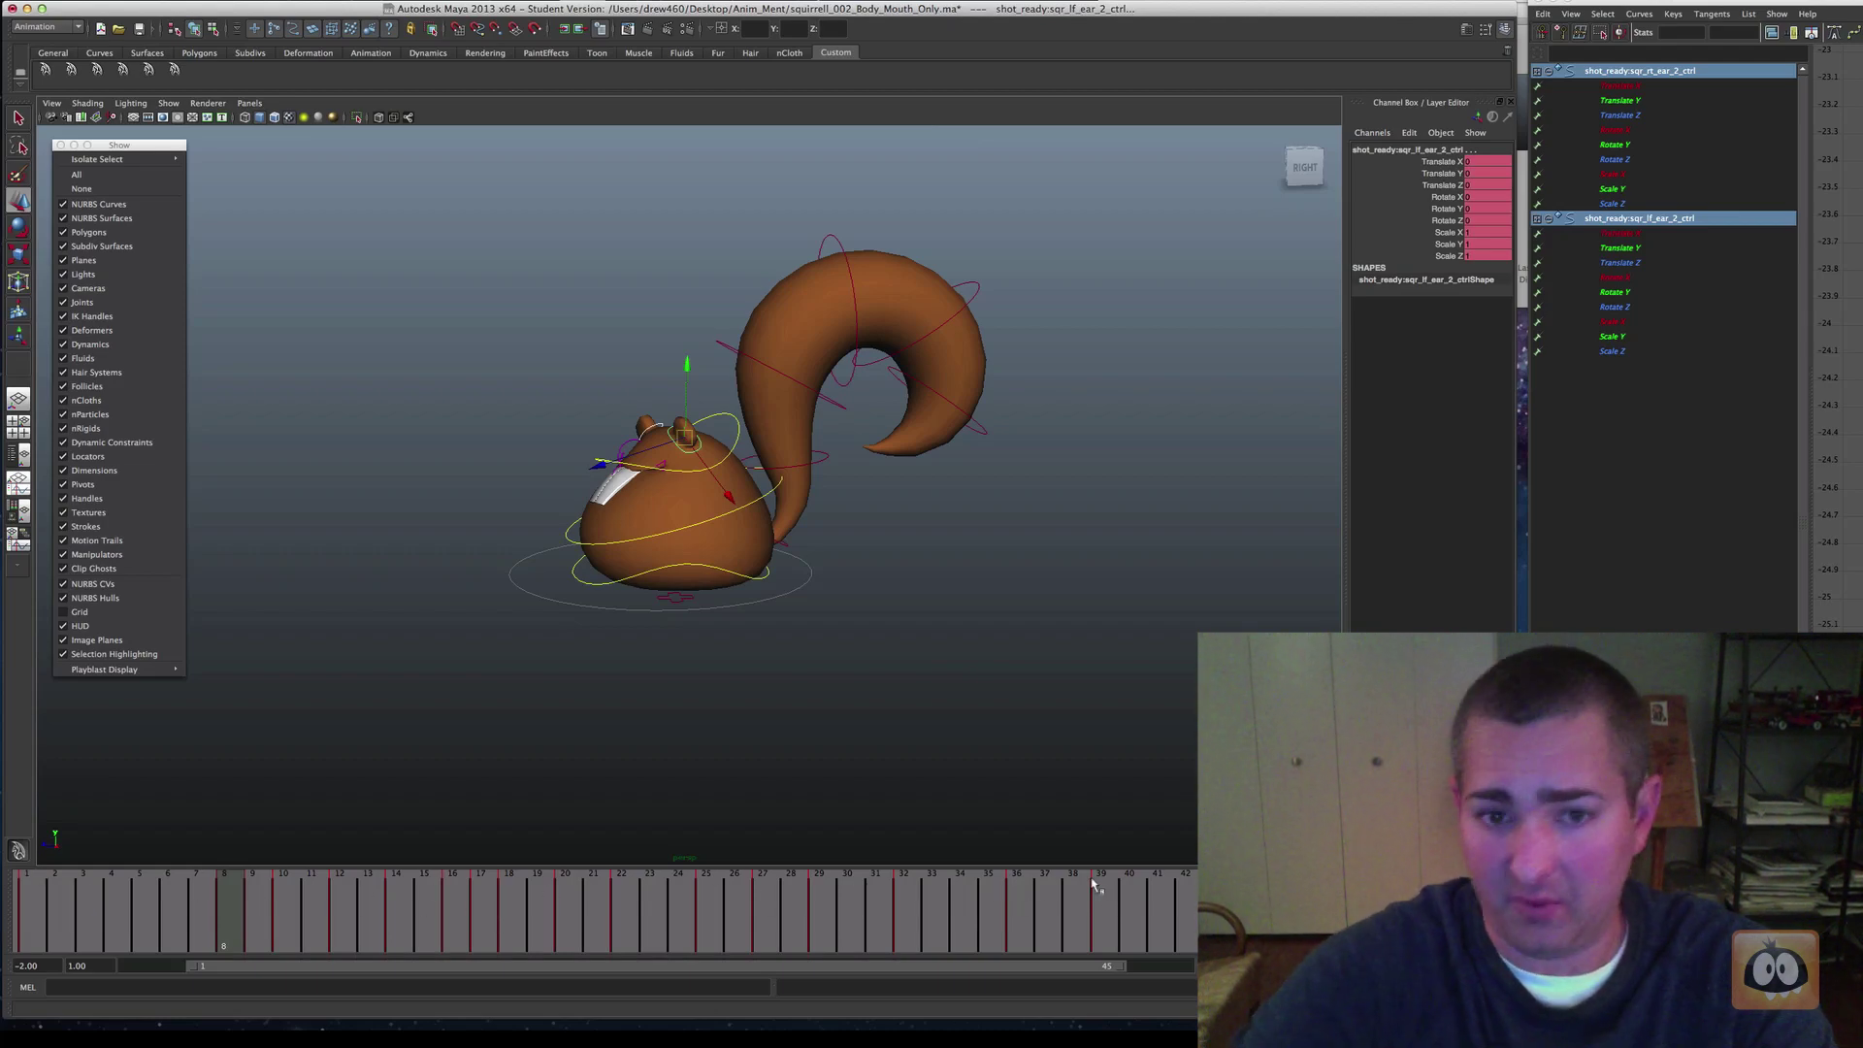
pyautogui.press(',')
pyautogui.press('.')
pyautogui.press(',')
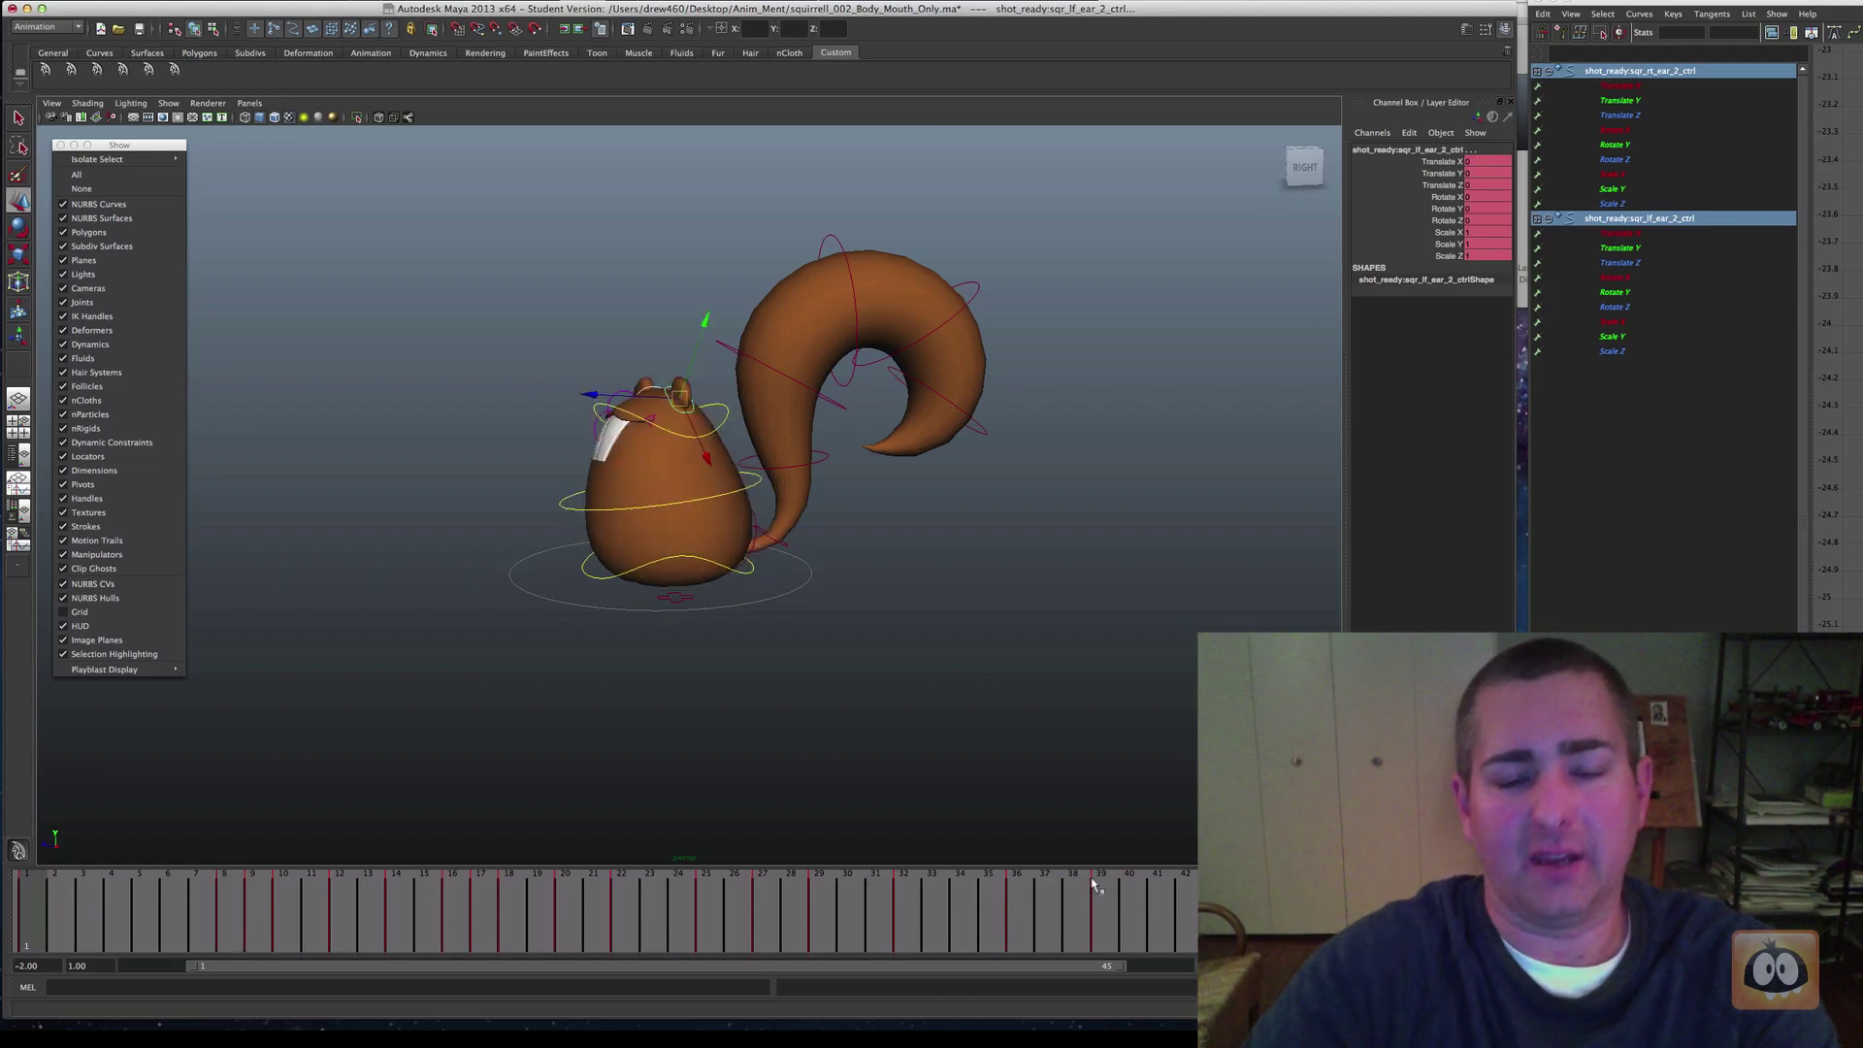
pyautogui.press('.')
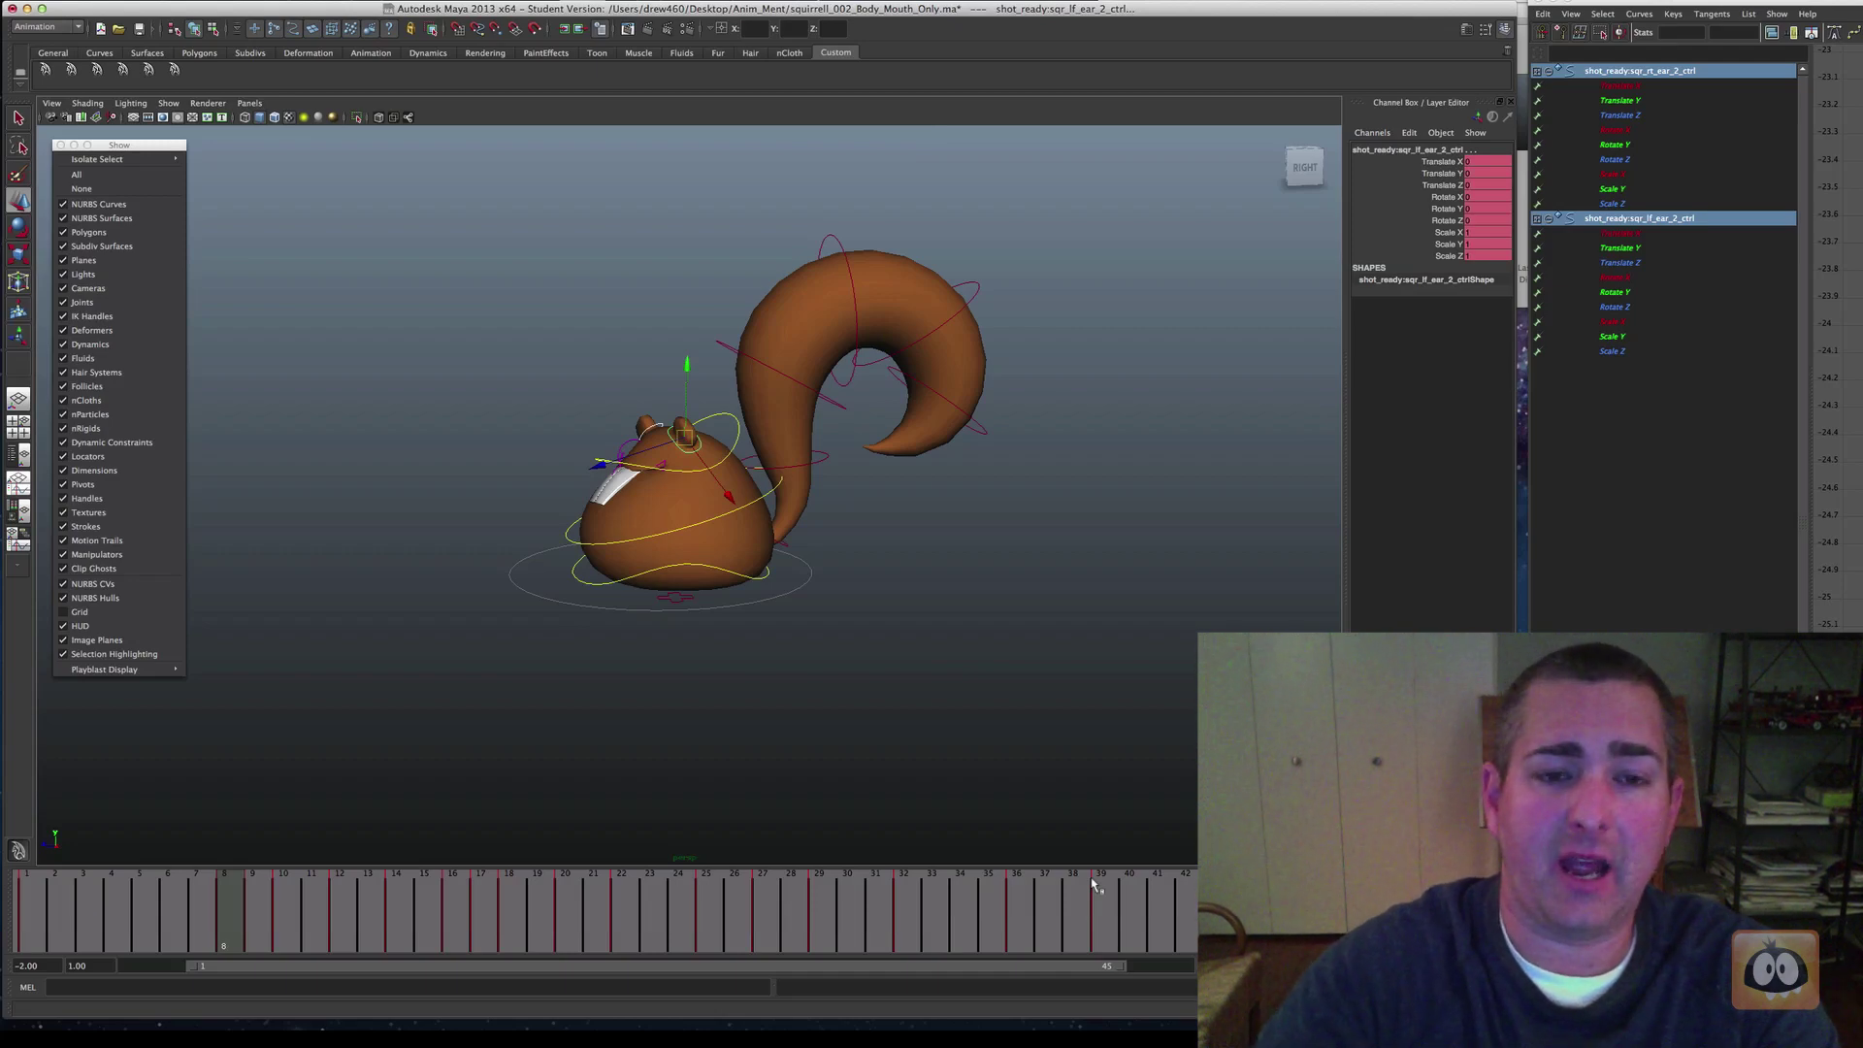
pyautogui.press(',')
pyautogui.press('.')
pyautogui.hotkey('alt', 'shift', 'v')
pyautogui.press('.')
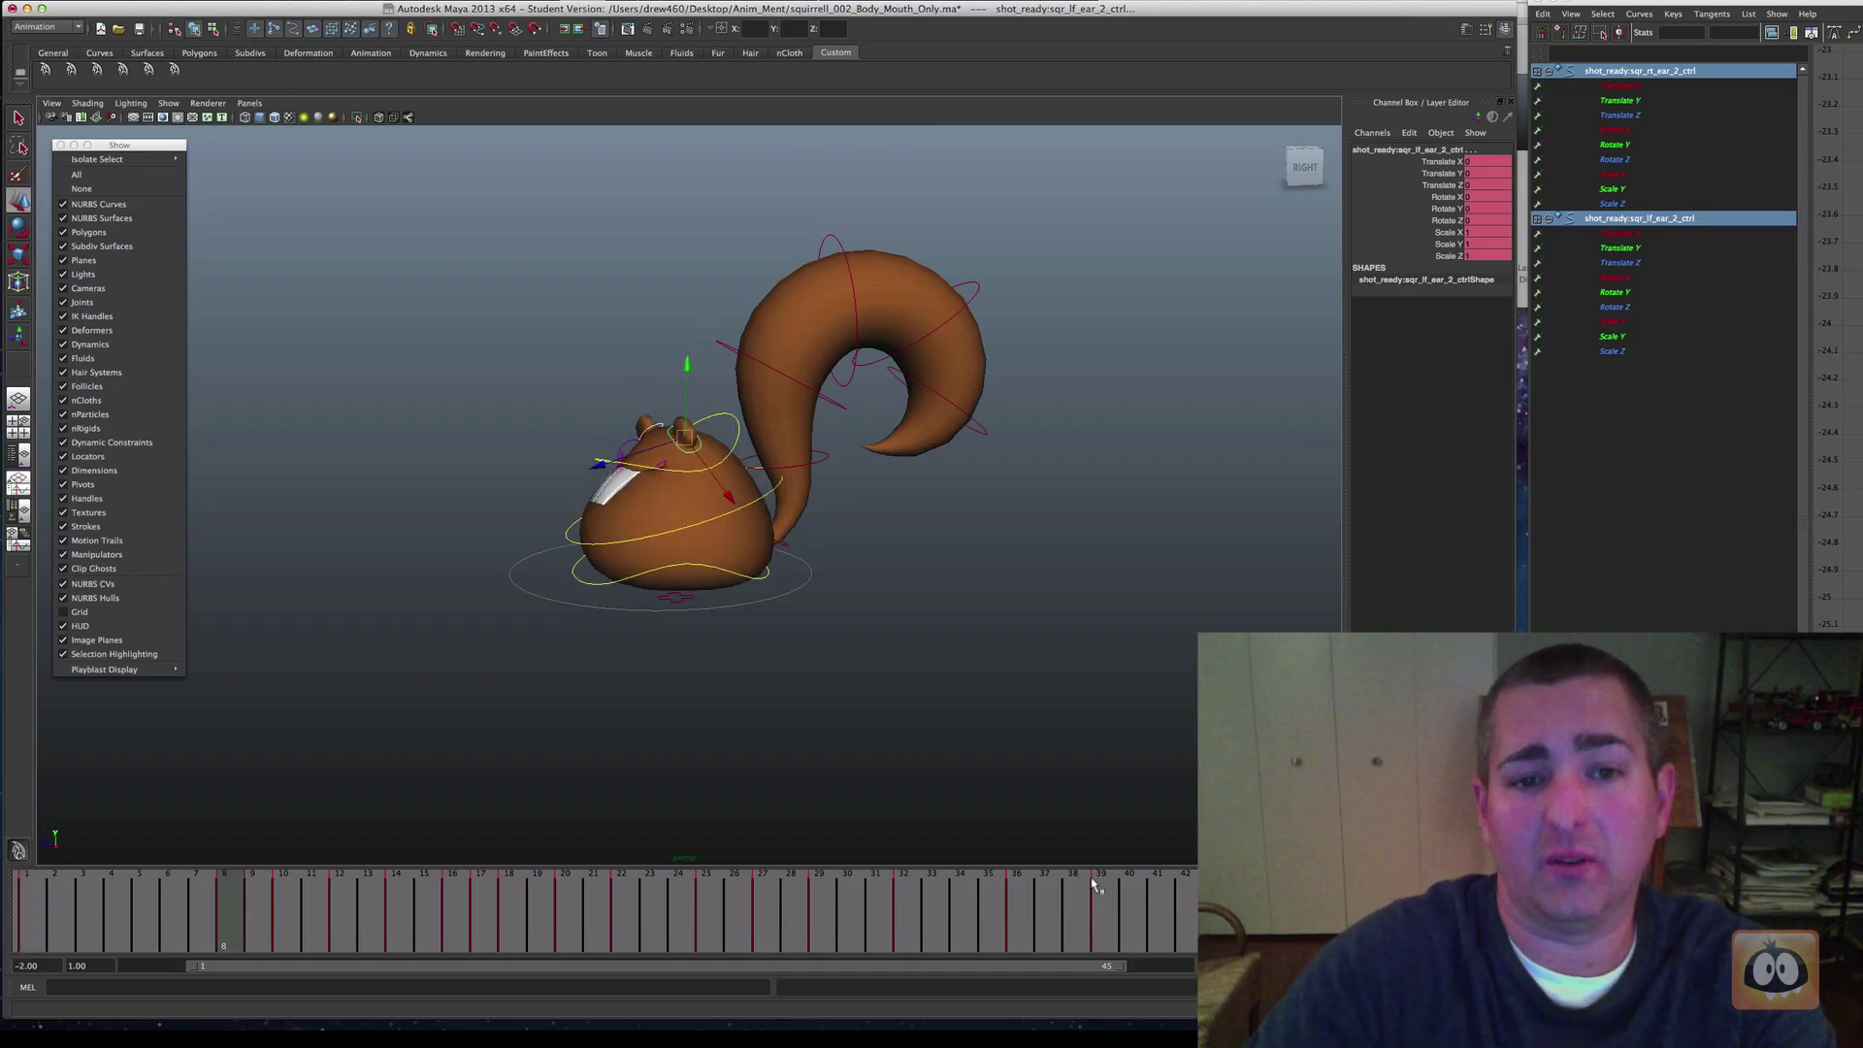
pyautogui.hotkey('alt', 'shift', 'v')
pyautogui.press('.')
pyautogui.hotkey('alt', 'shift', 'v')
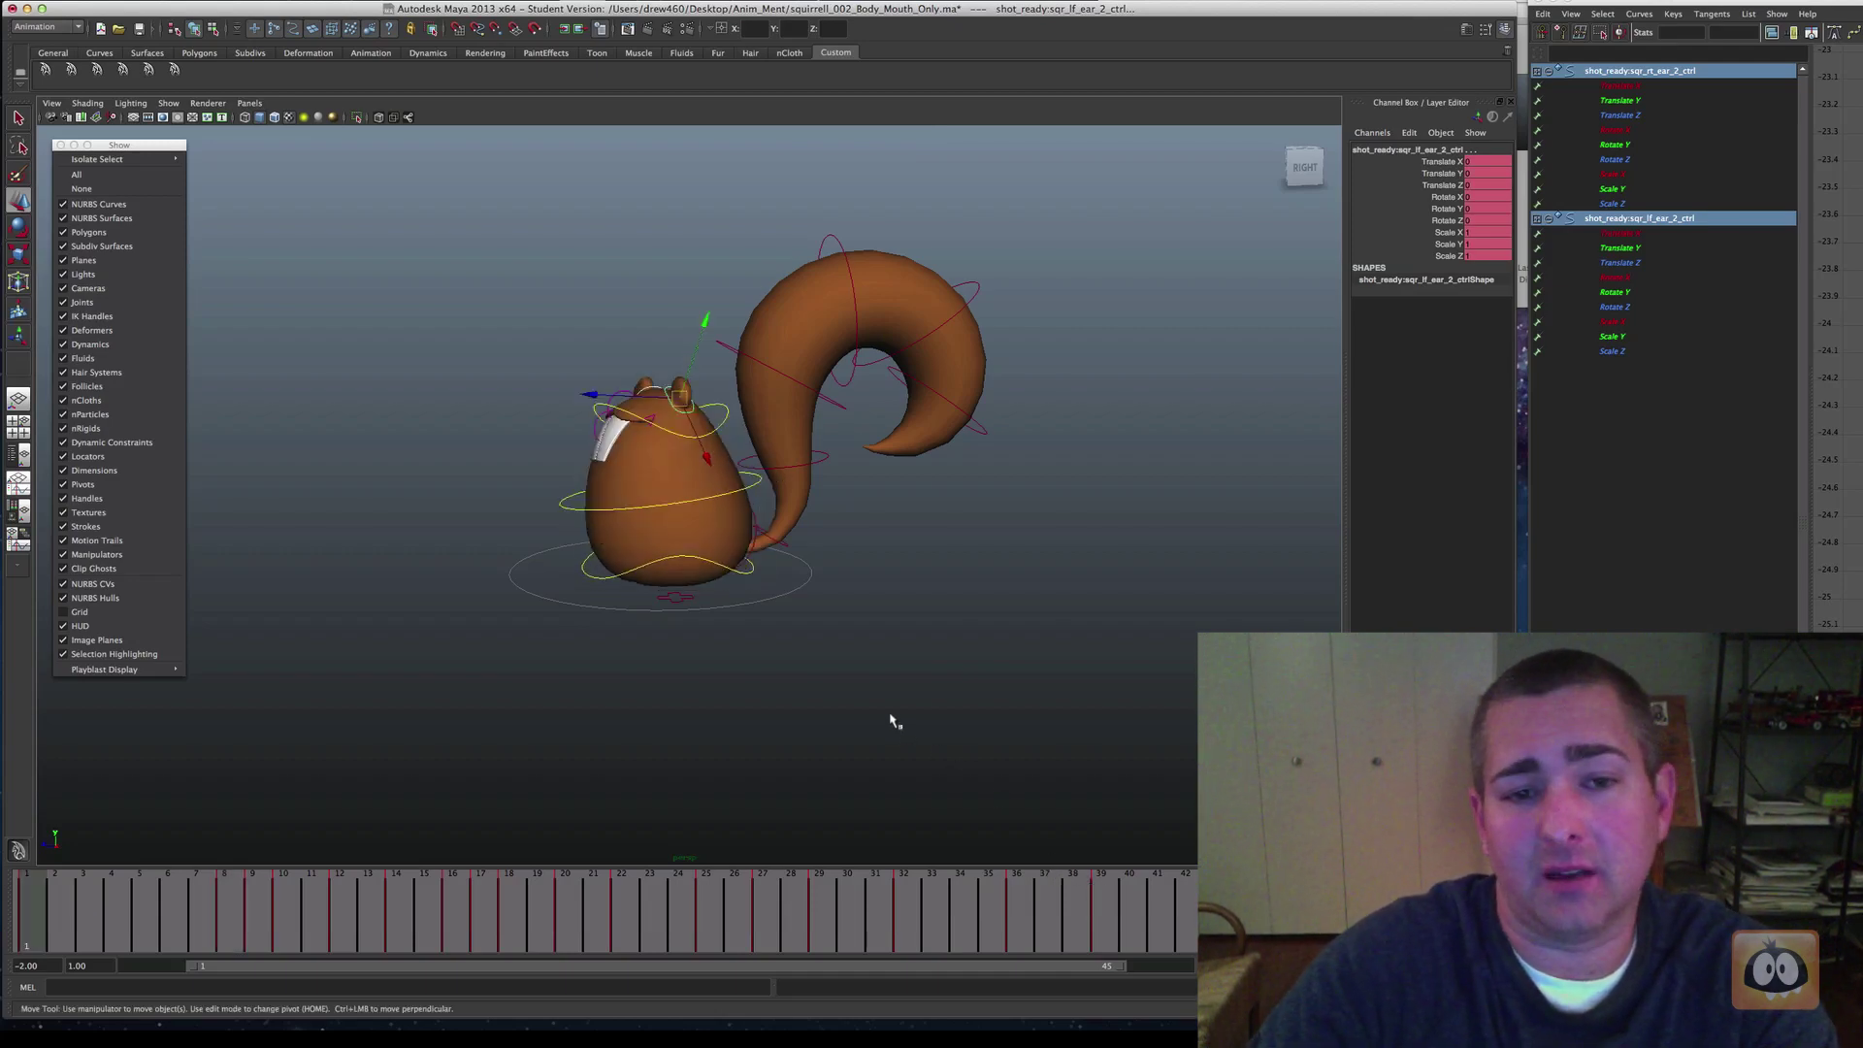
pyautogui.press('.')
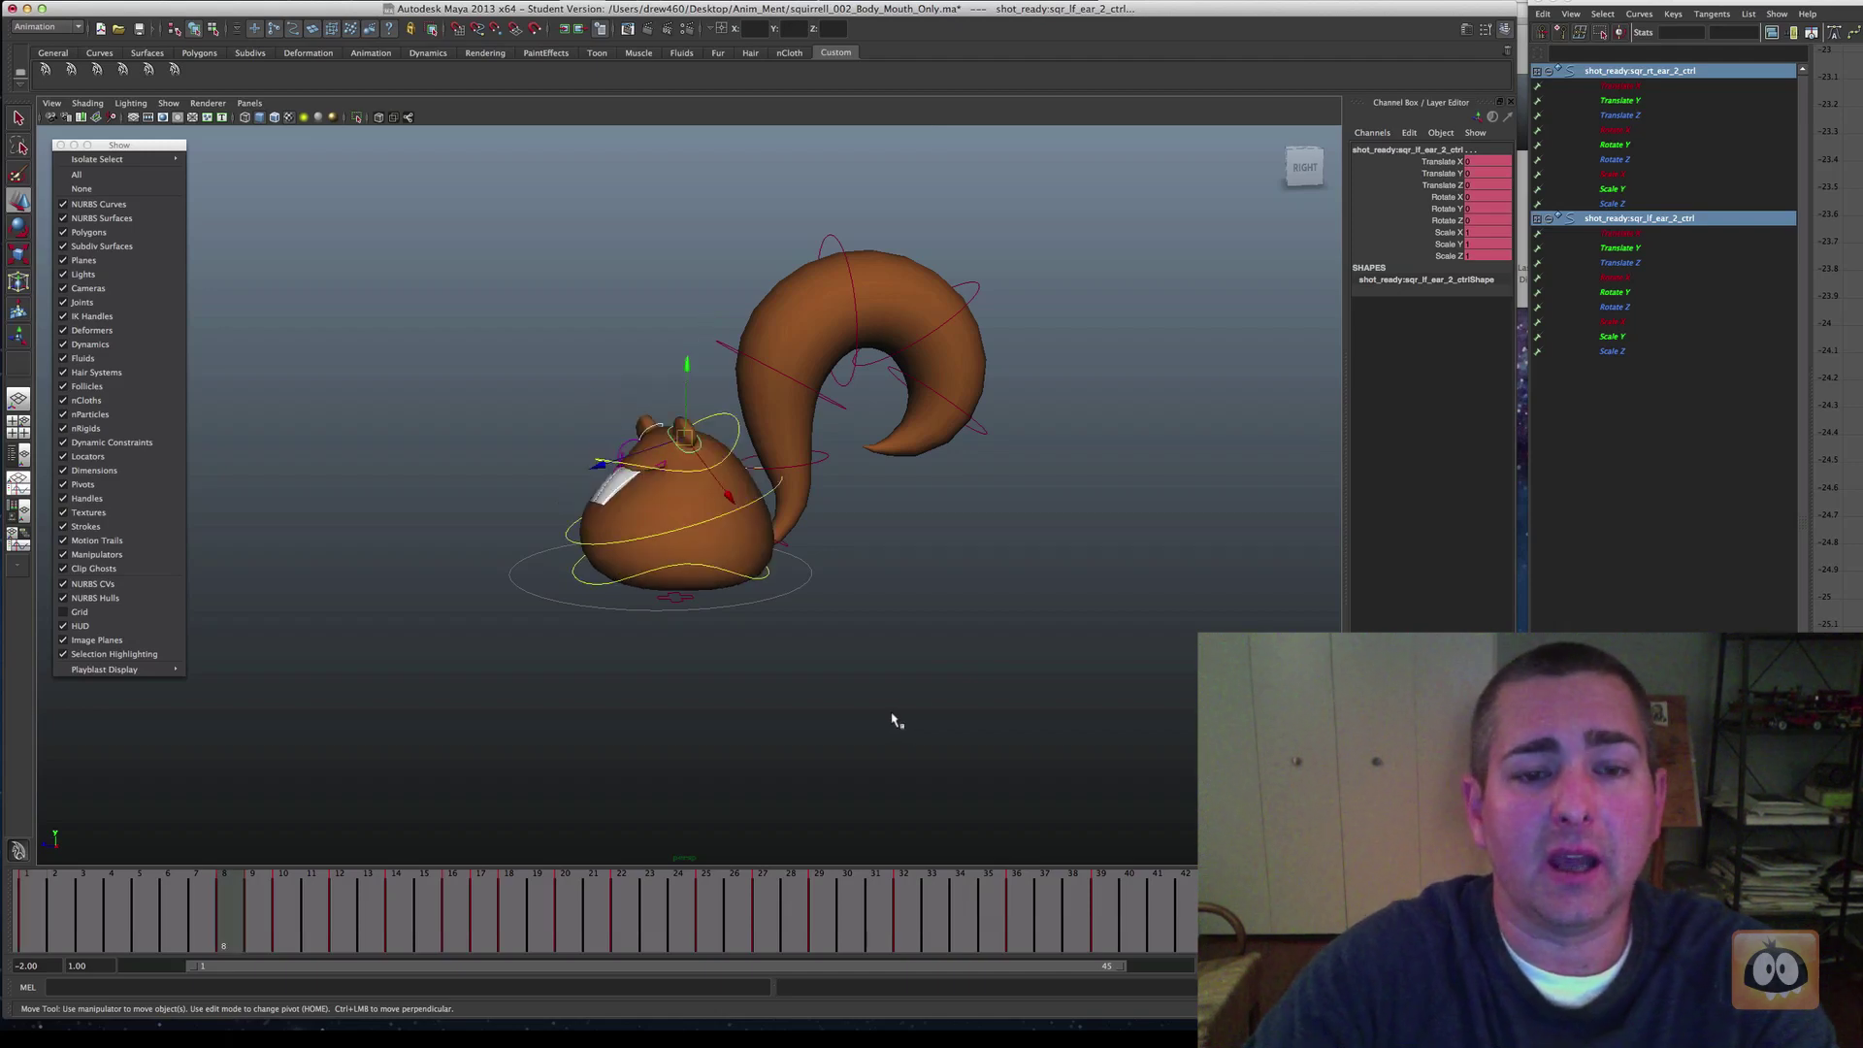
pyautogui.hotkey('alt', 'shift', 'v')
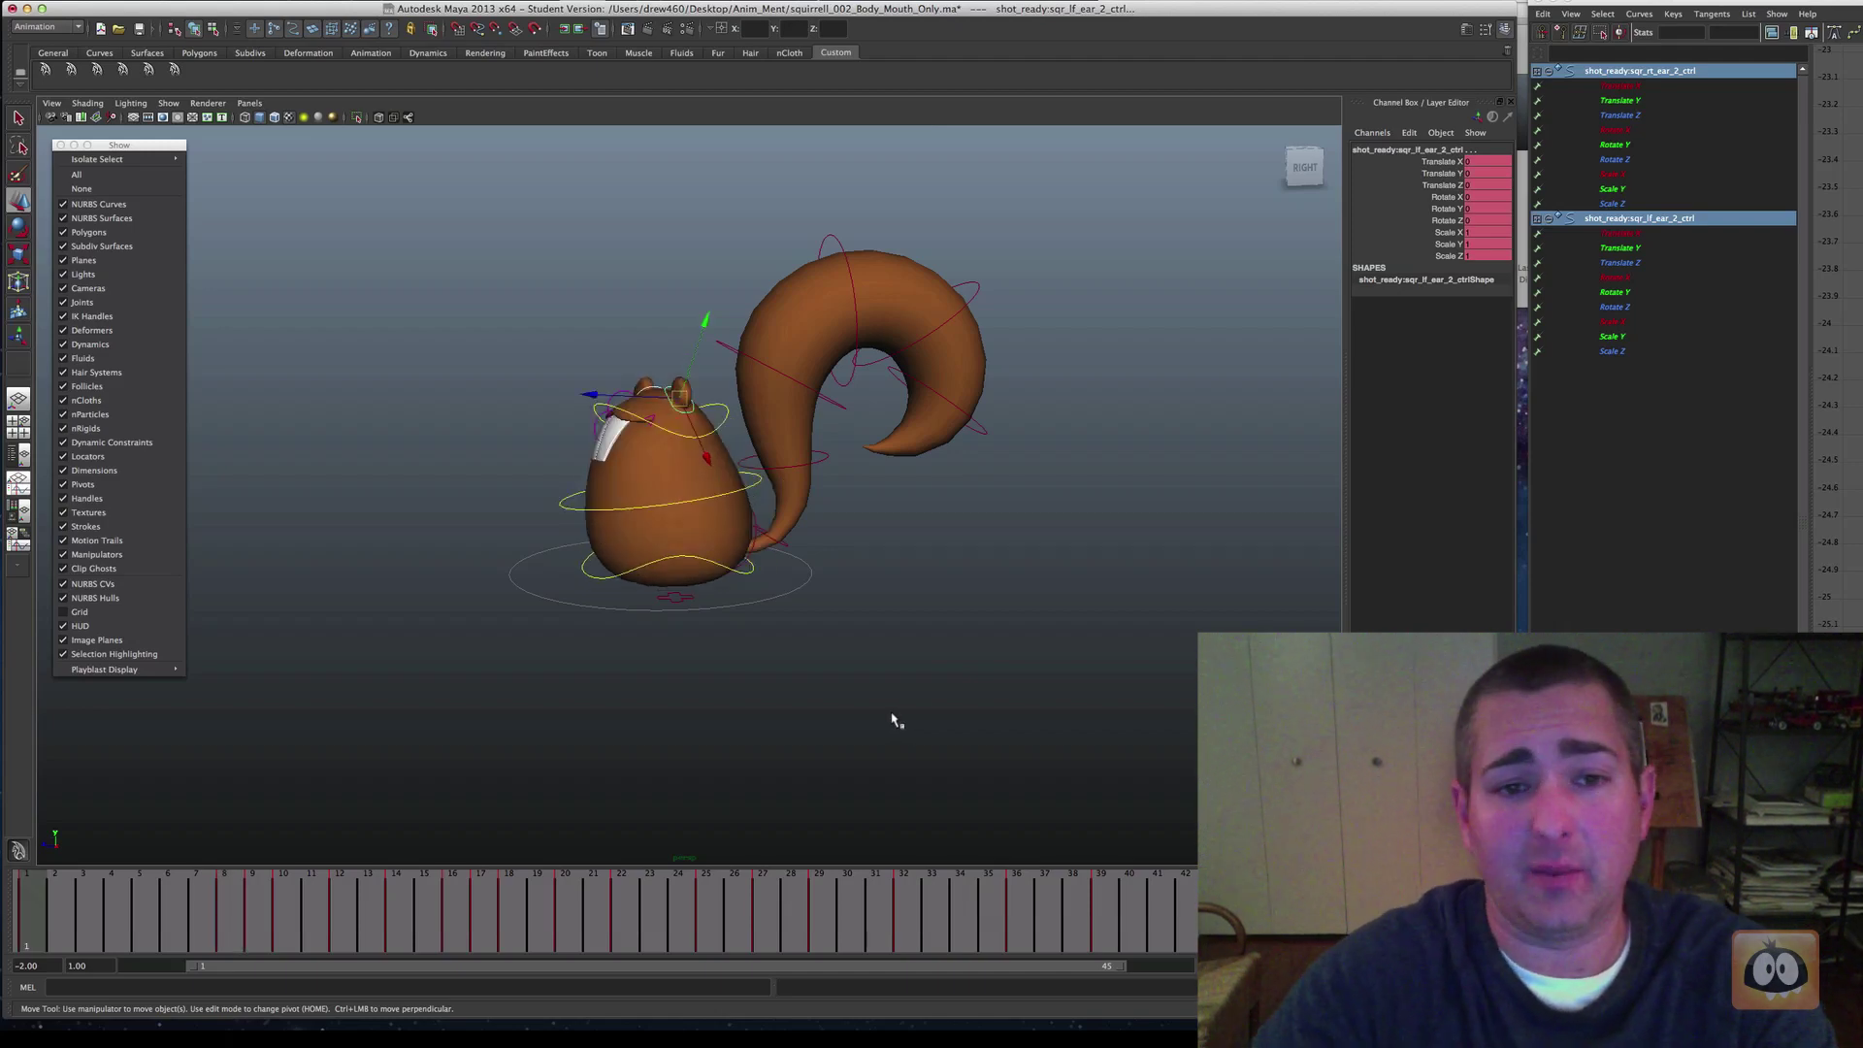
pyautogui.press('.')
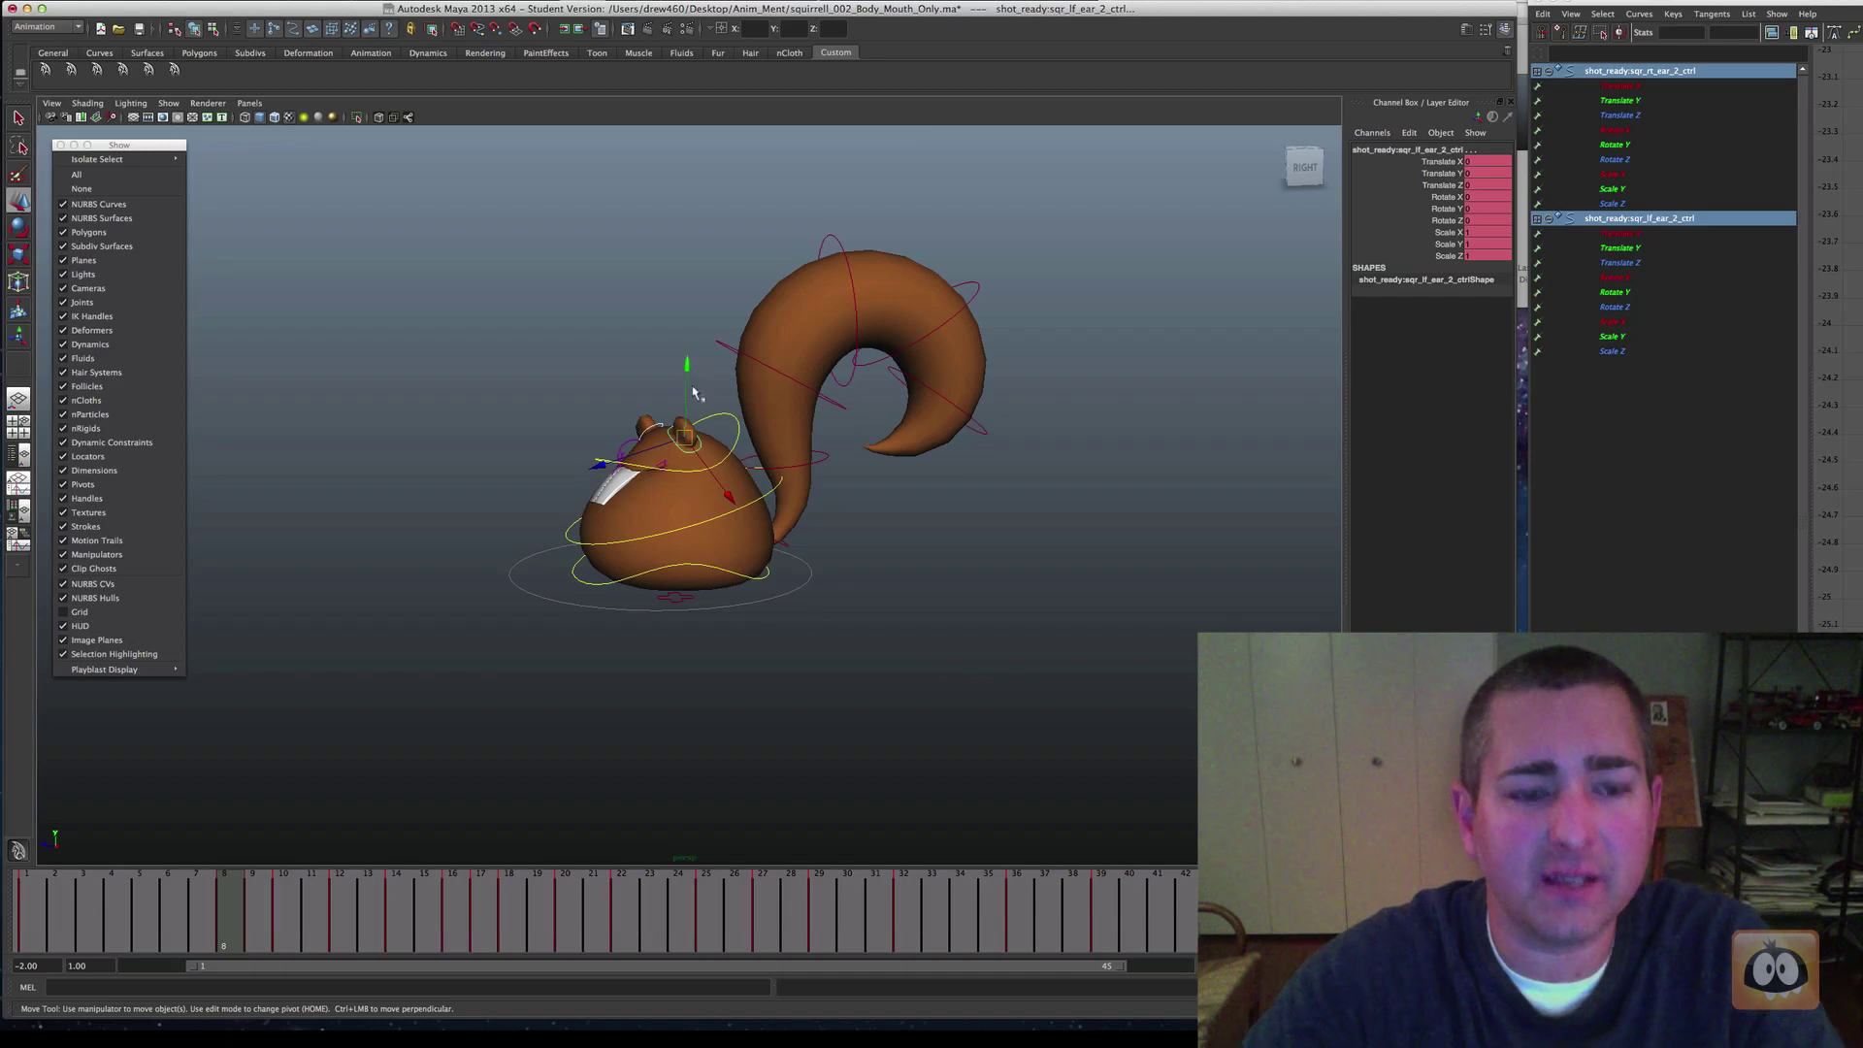
# Raise both ear controls slightly in Y at frame 8, key them, and compare the pose with frame 1
pyautogui.moveTo(686, 367); pyautogui.dragTo(686, 364)
pyautogui.press('s')
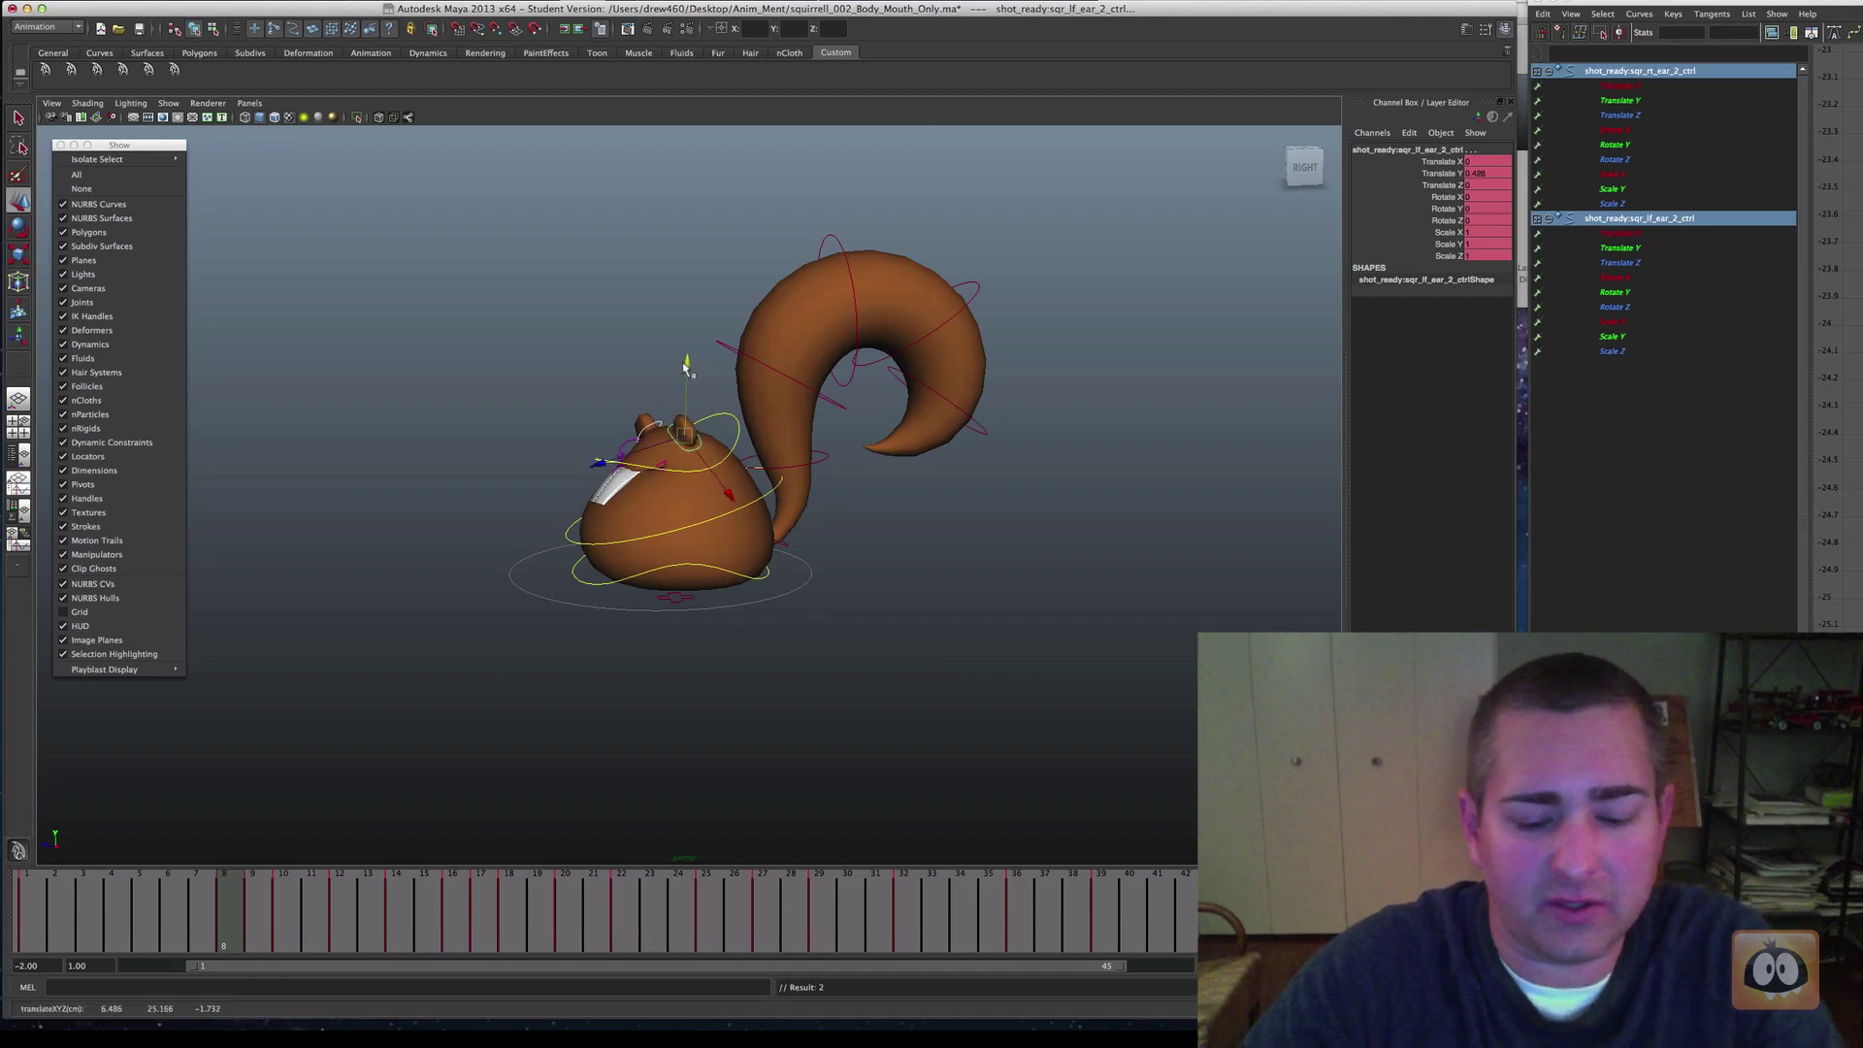
pyautogui.press(',')
pyautogui.press('.')
pyautogui.hotkey('alt', 'shift', 'v')
pyautogui.press('.')
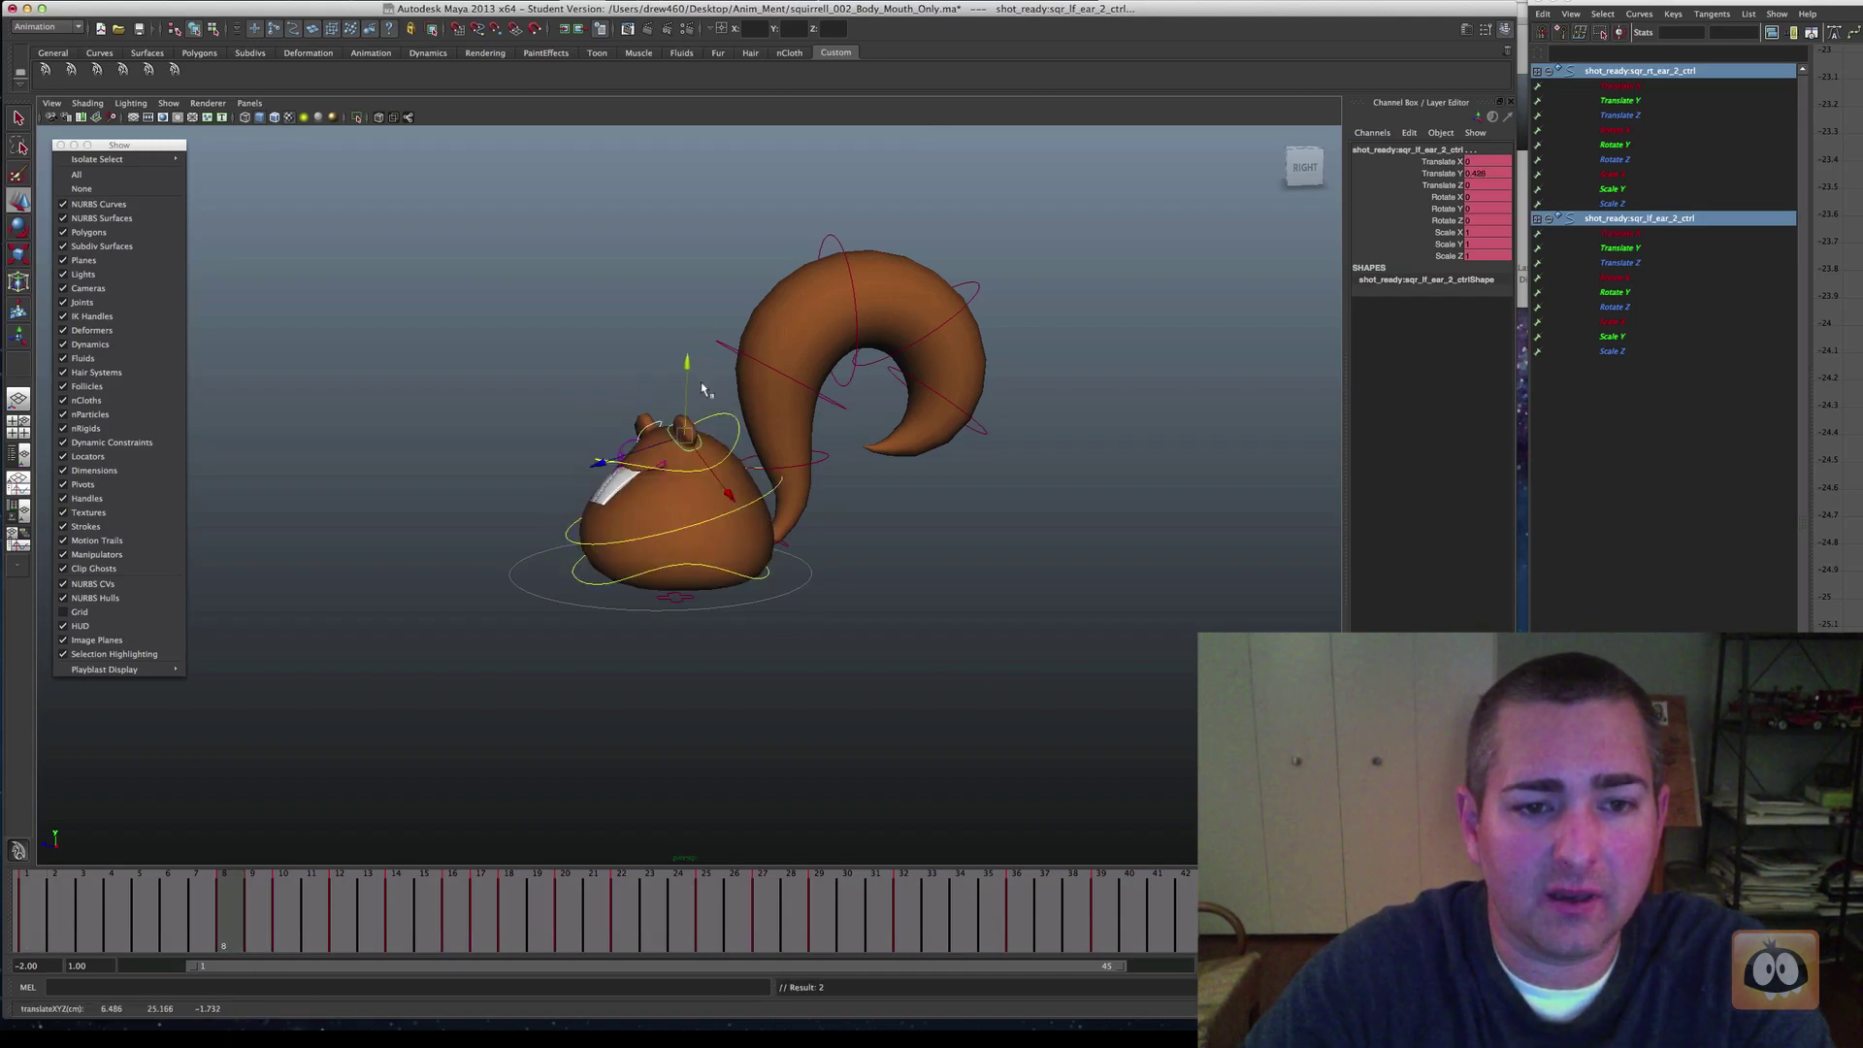
pyautogui.hotkey('alt', 'shift', 'v')
pyautogui.press('.')
# Rotate both ear controls about -60° on X at frame 9 and check the motion against the adjacent frames
pyautogui.hotkey('alt', '.')
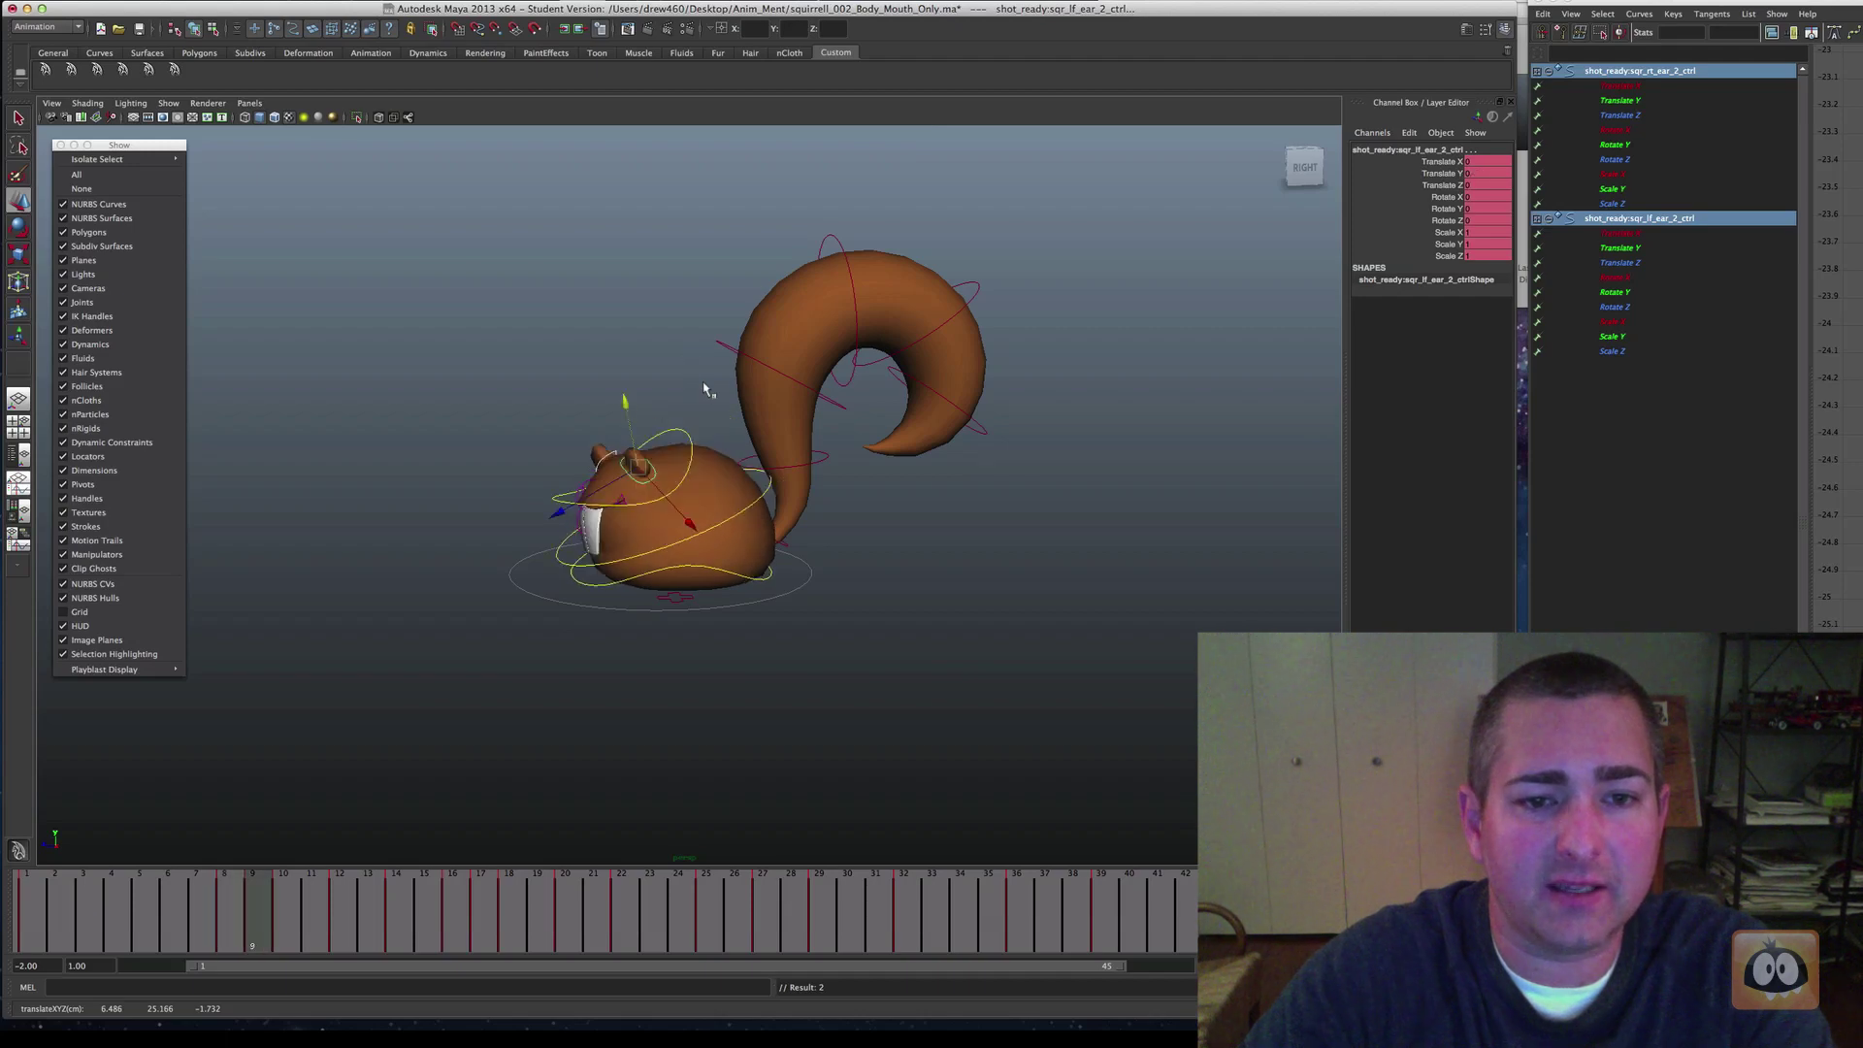
pyautogui.press('e')
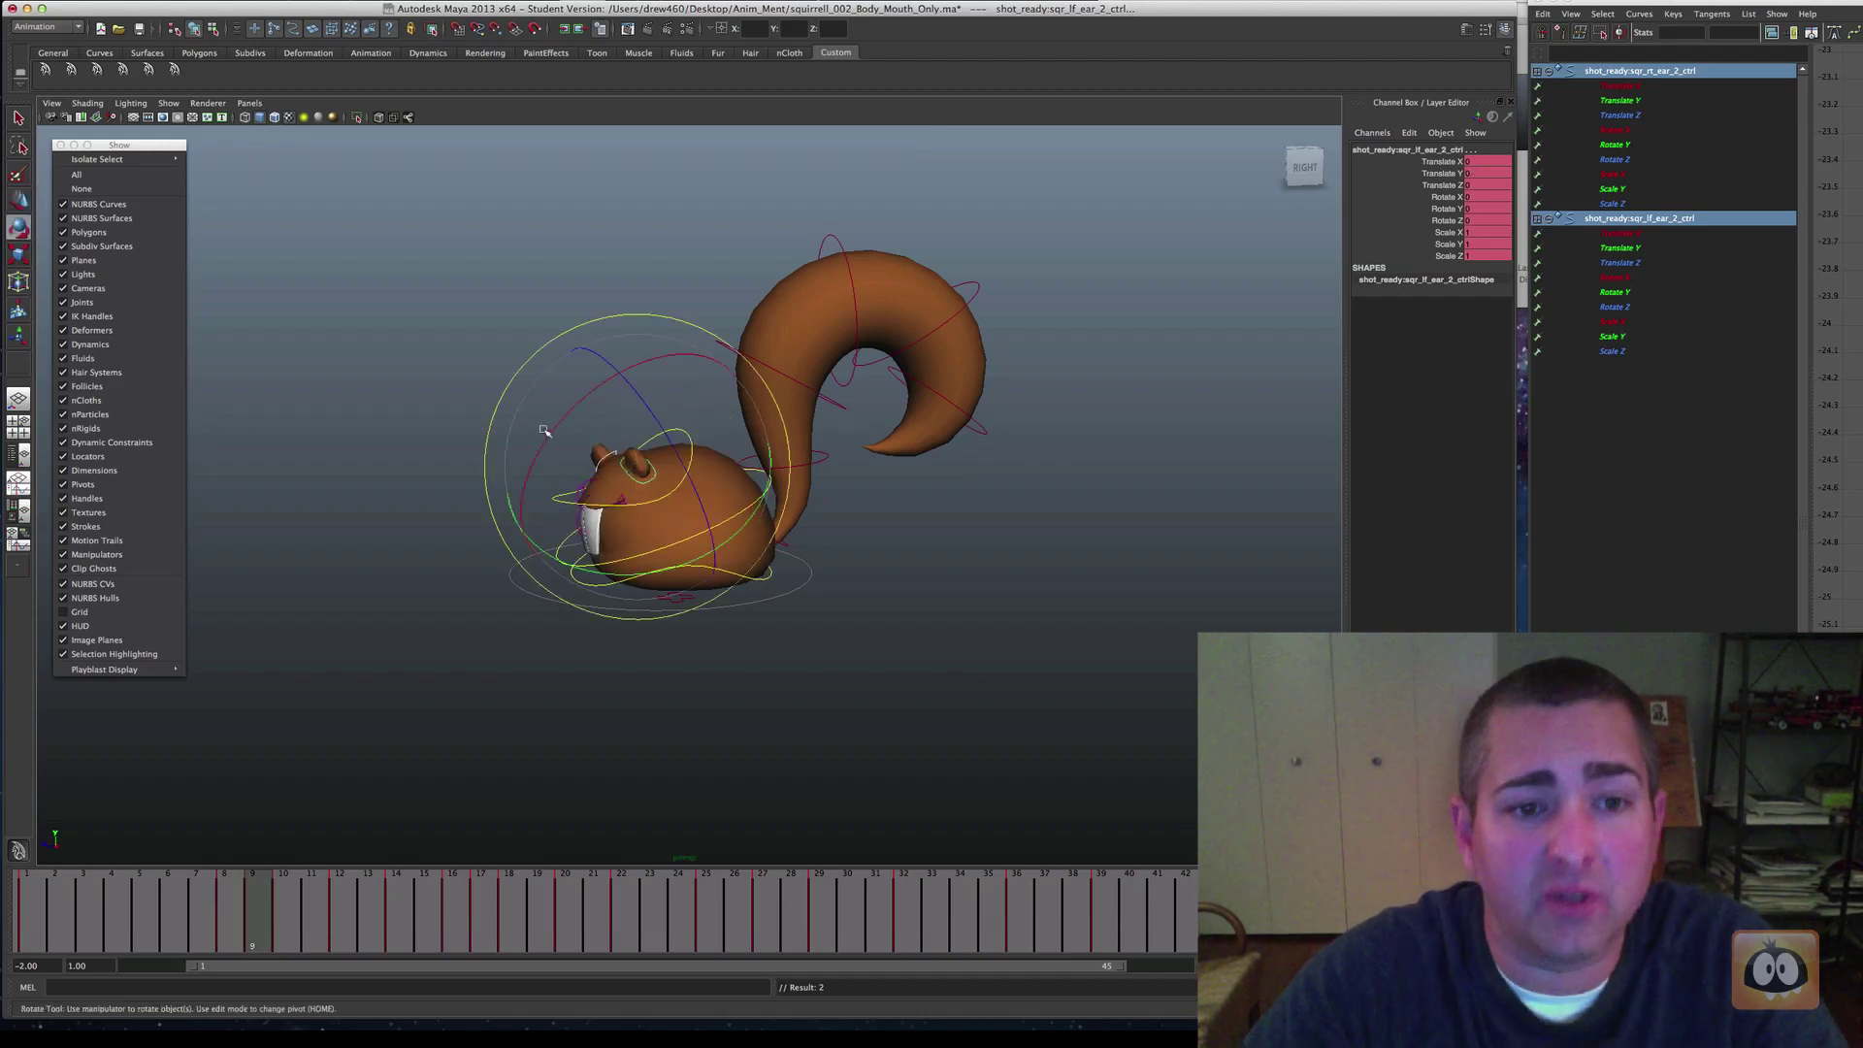
pyautogui.moveTo(545, 436); pyautogui.dragTo(679, 378)
pyautogui.hotkey('alt', ',')
pyautogui.hotkey('alt', '.')
pyautogui.hotkey('alt', ',')
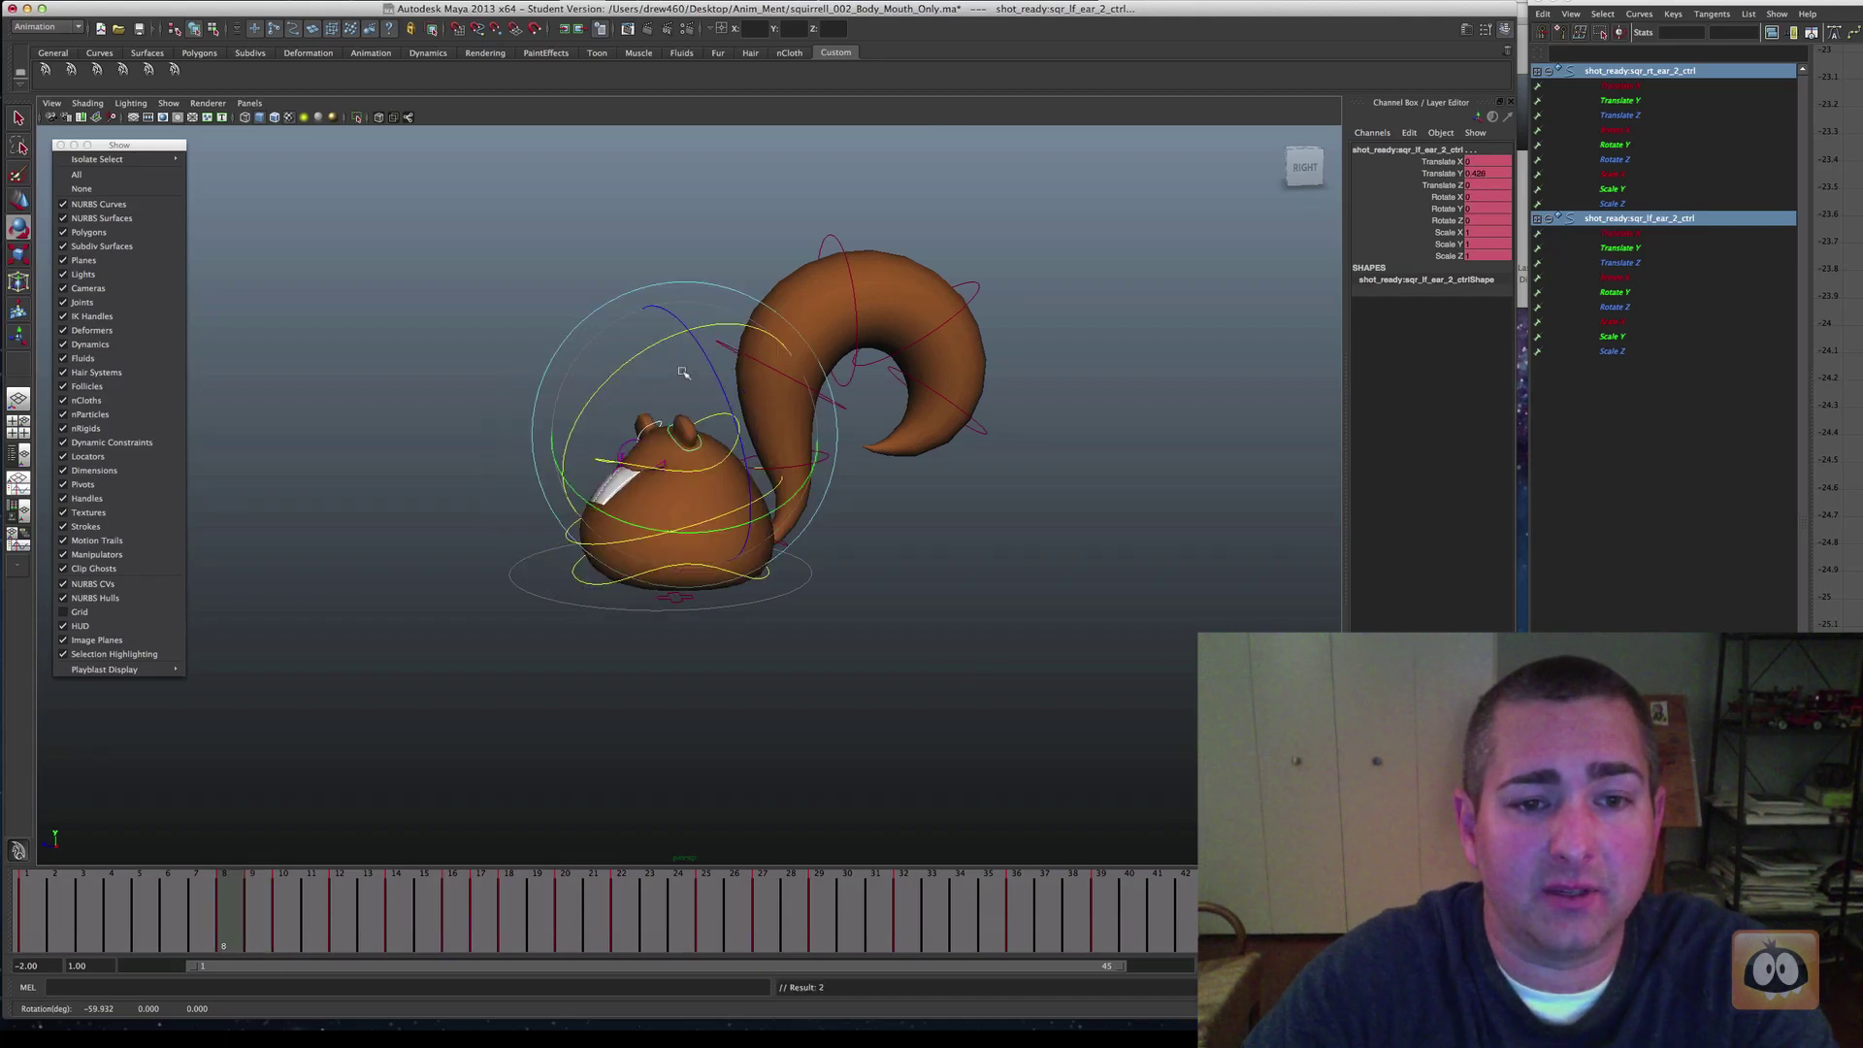
pyautogui.hotkey('alt', '.')
pyautogui.hotkey('alt', '.')
pyautogui.hotkey('alt', ',')
# Rotate both ear controls about -28° on X at frame 10 and compare the pose with frame 9
pyautogui.hotkey('alt', '.')
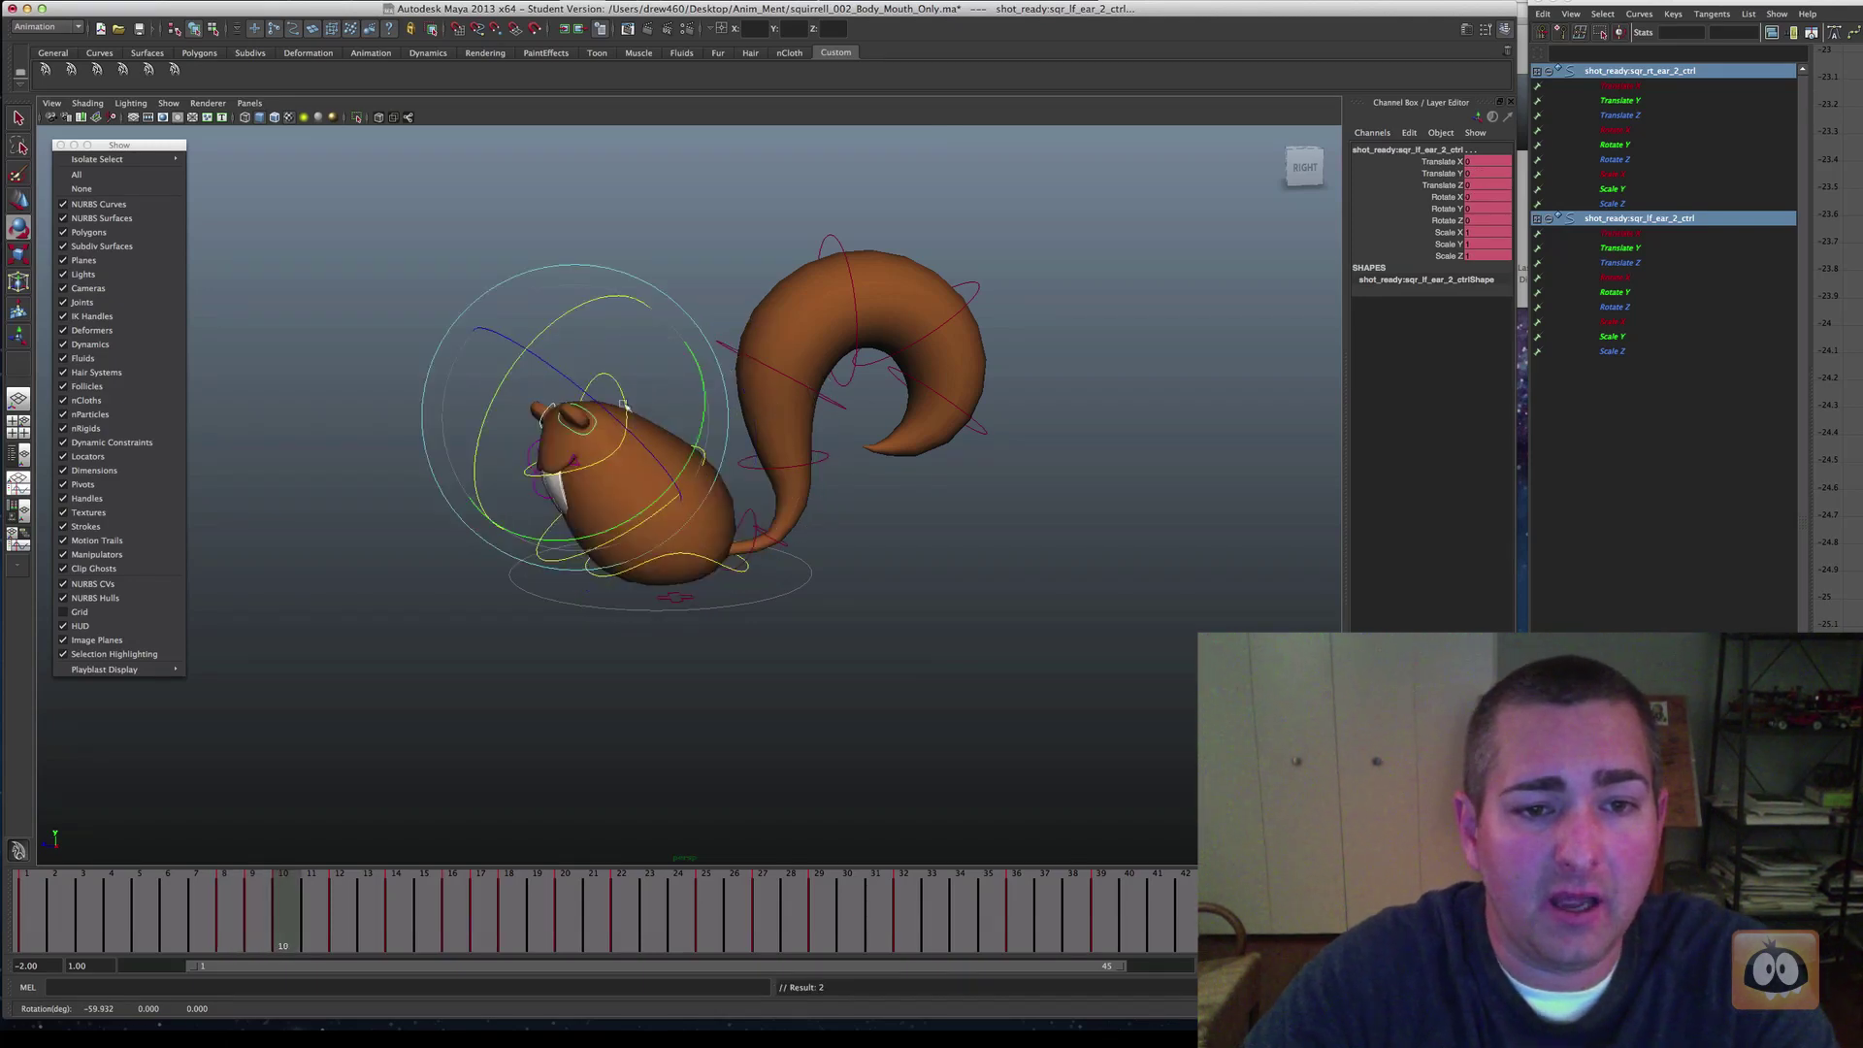
pyautogui.moveTo(487, 417); pyautogui.dragTo(557, 376)
pyautogui.hotkey('alt', ',')
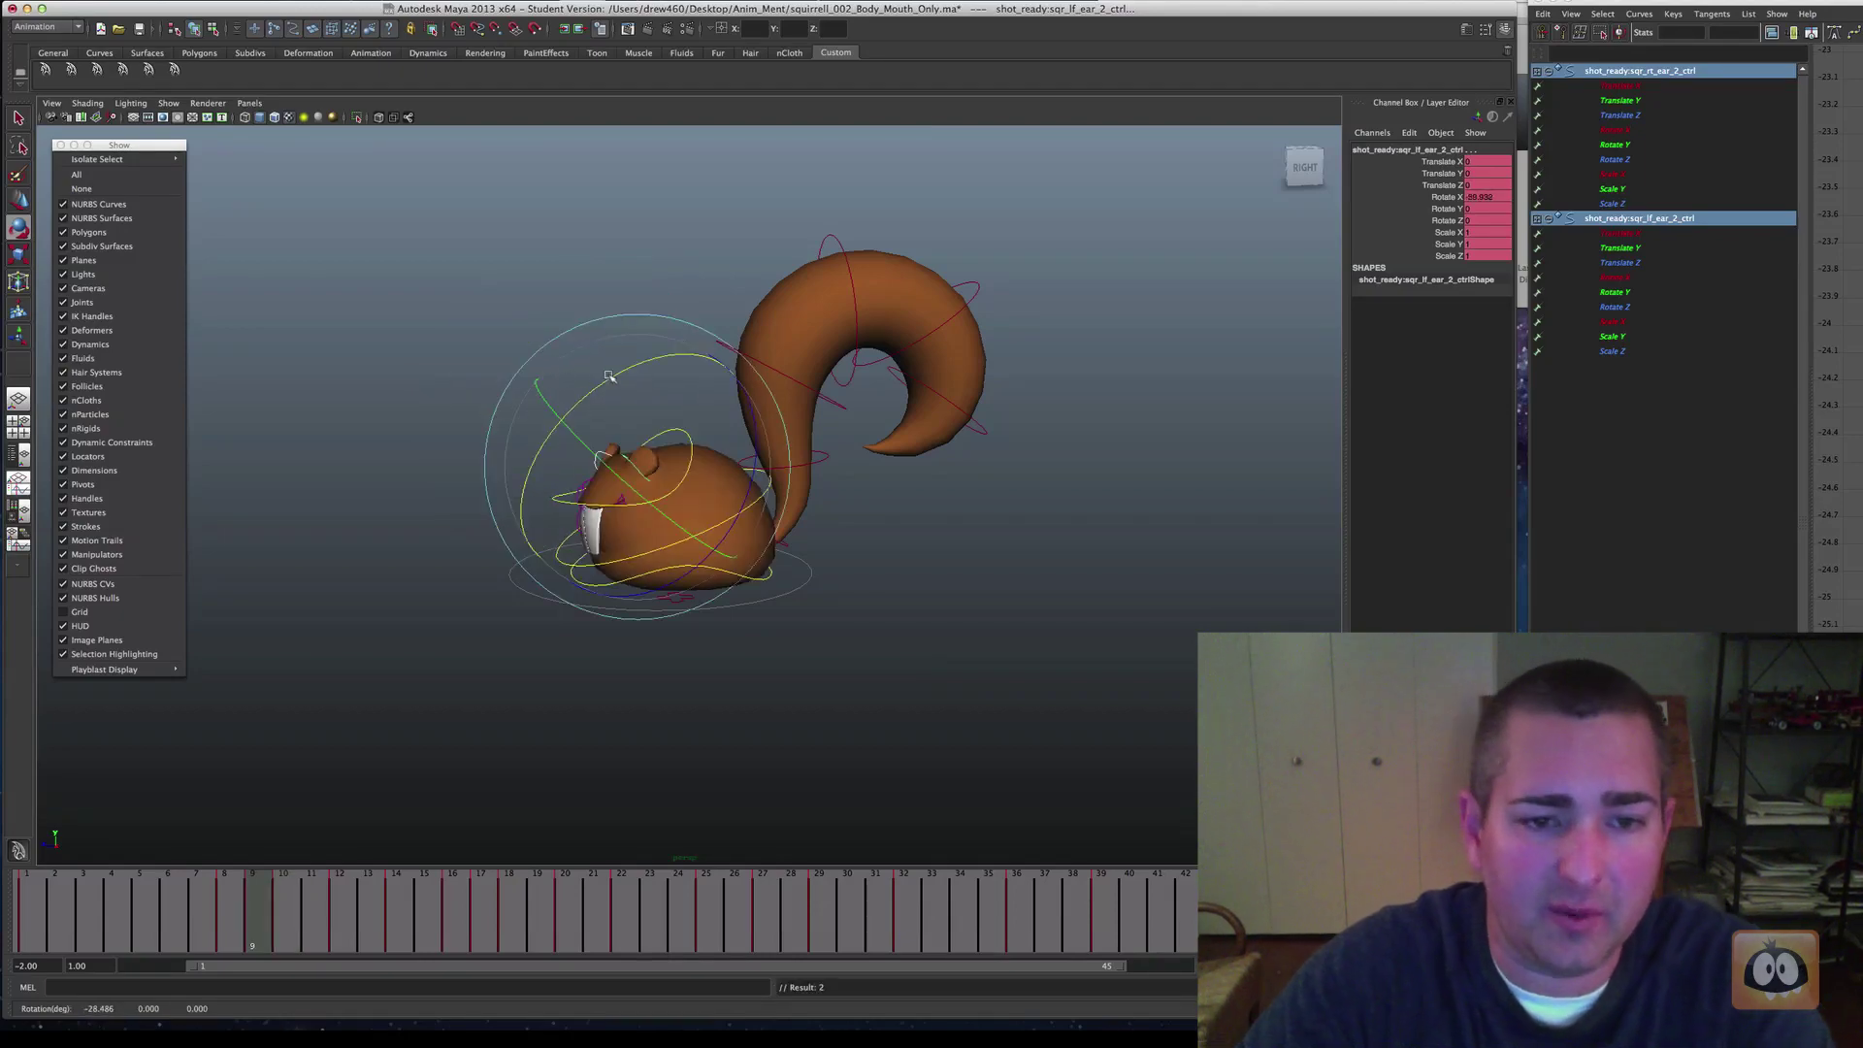
pyautogui.hotkey('alt', '.')
pyautogui.hotkey('alt', ',')
pyautogui.hotkey('alt', '.')
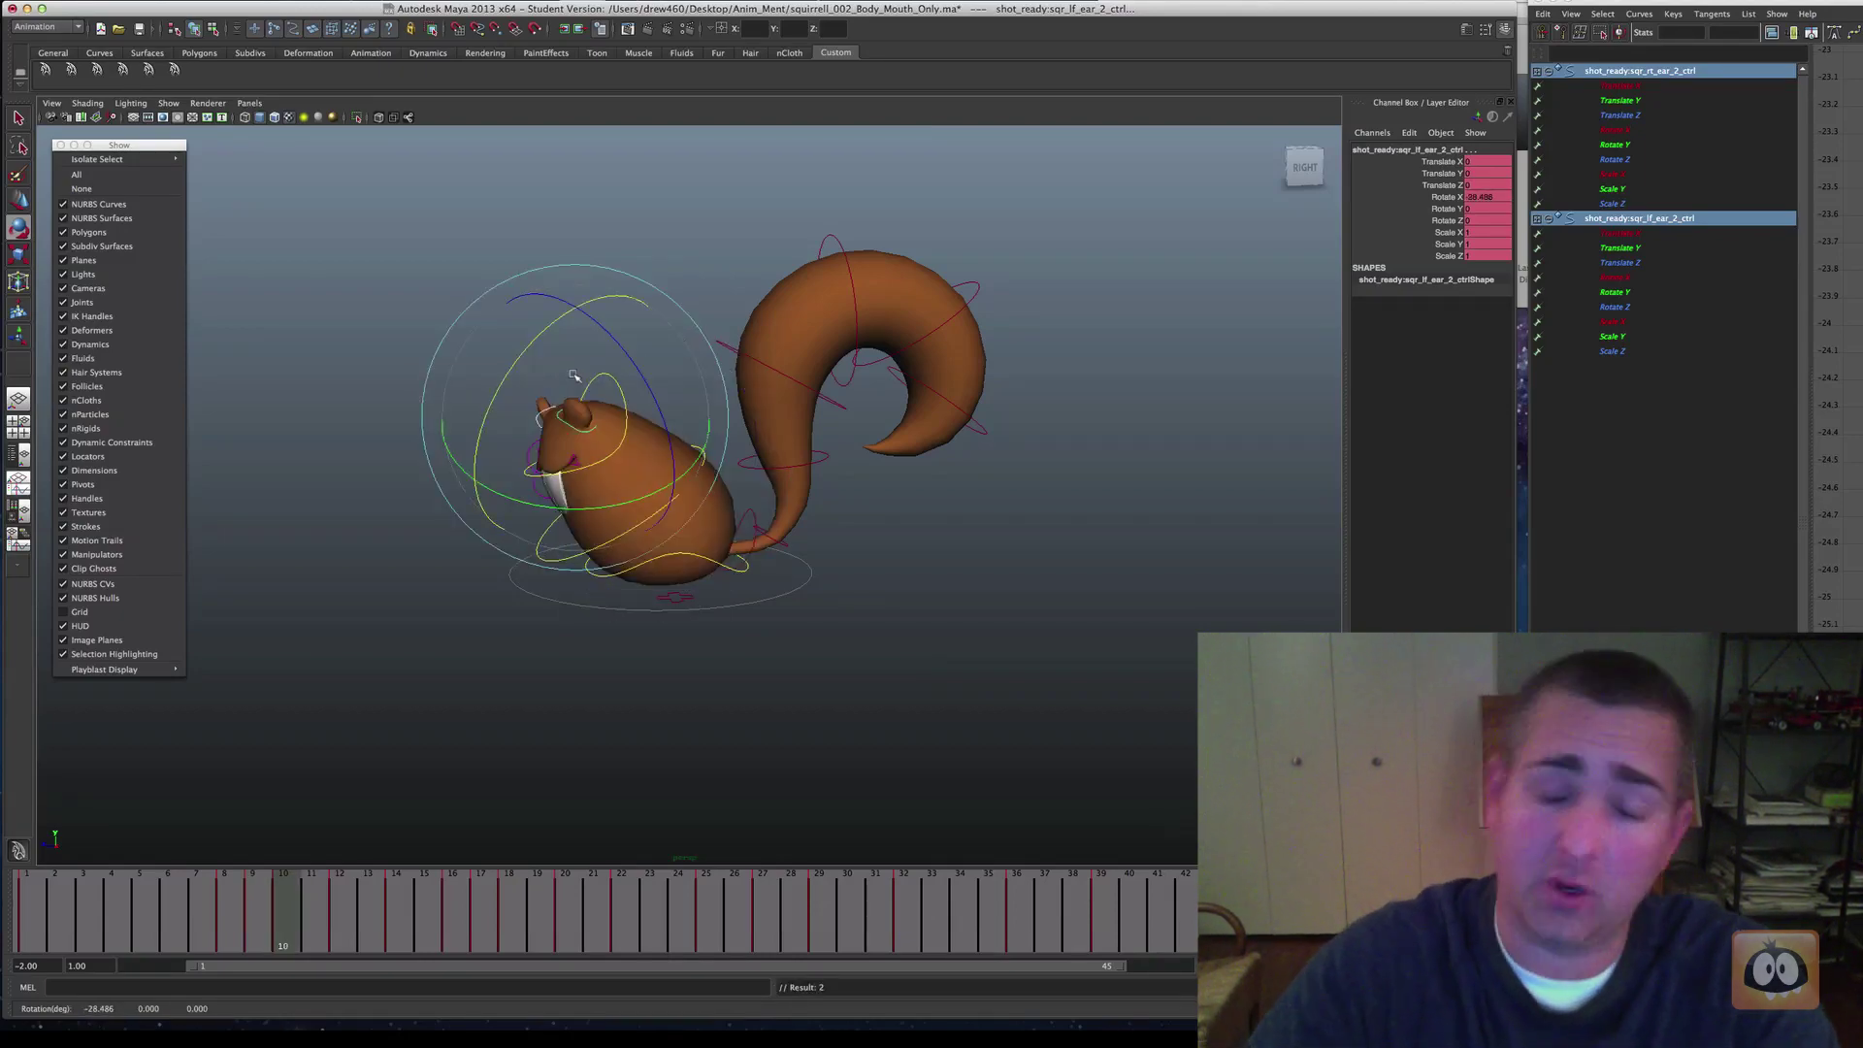
pyautogui.hotkey('alt', ',')
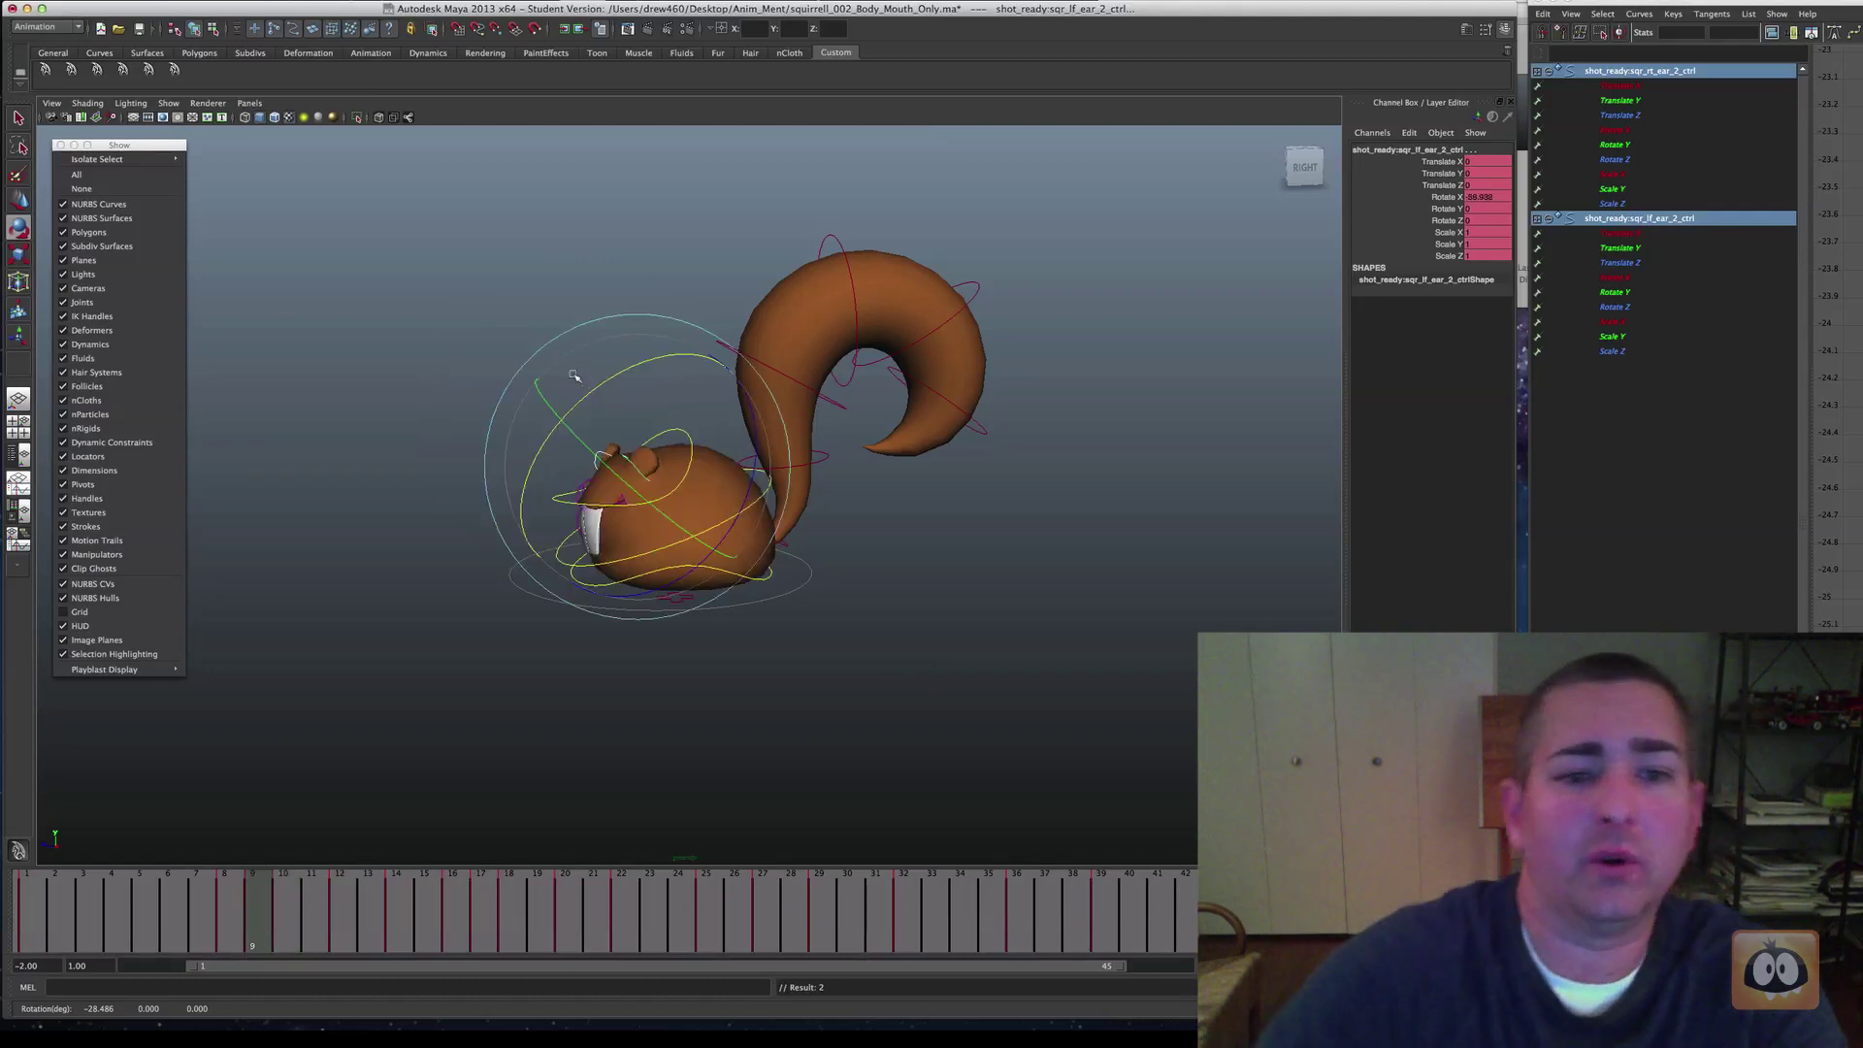
# Rotate both ear controls about 34° on X at frame 12, key them, and check against the preceding keyed poses
pyautogui.press('.')
pyautogui.press('.')
pyautogui.moveTo(471, 262); pyautogui.dragTo(424, 338)
pyautogui.press('s')
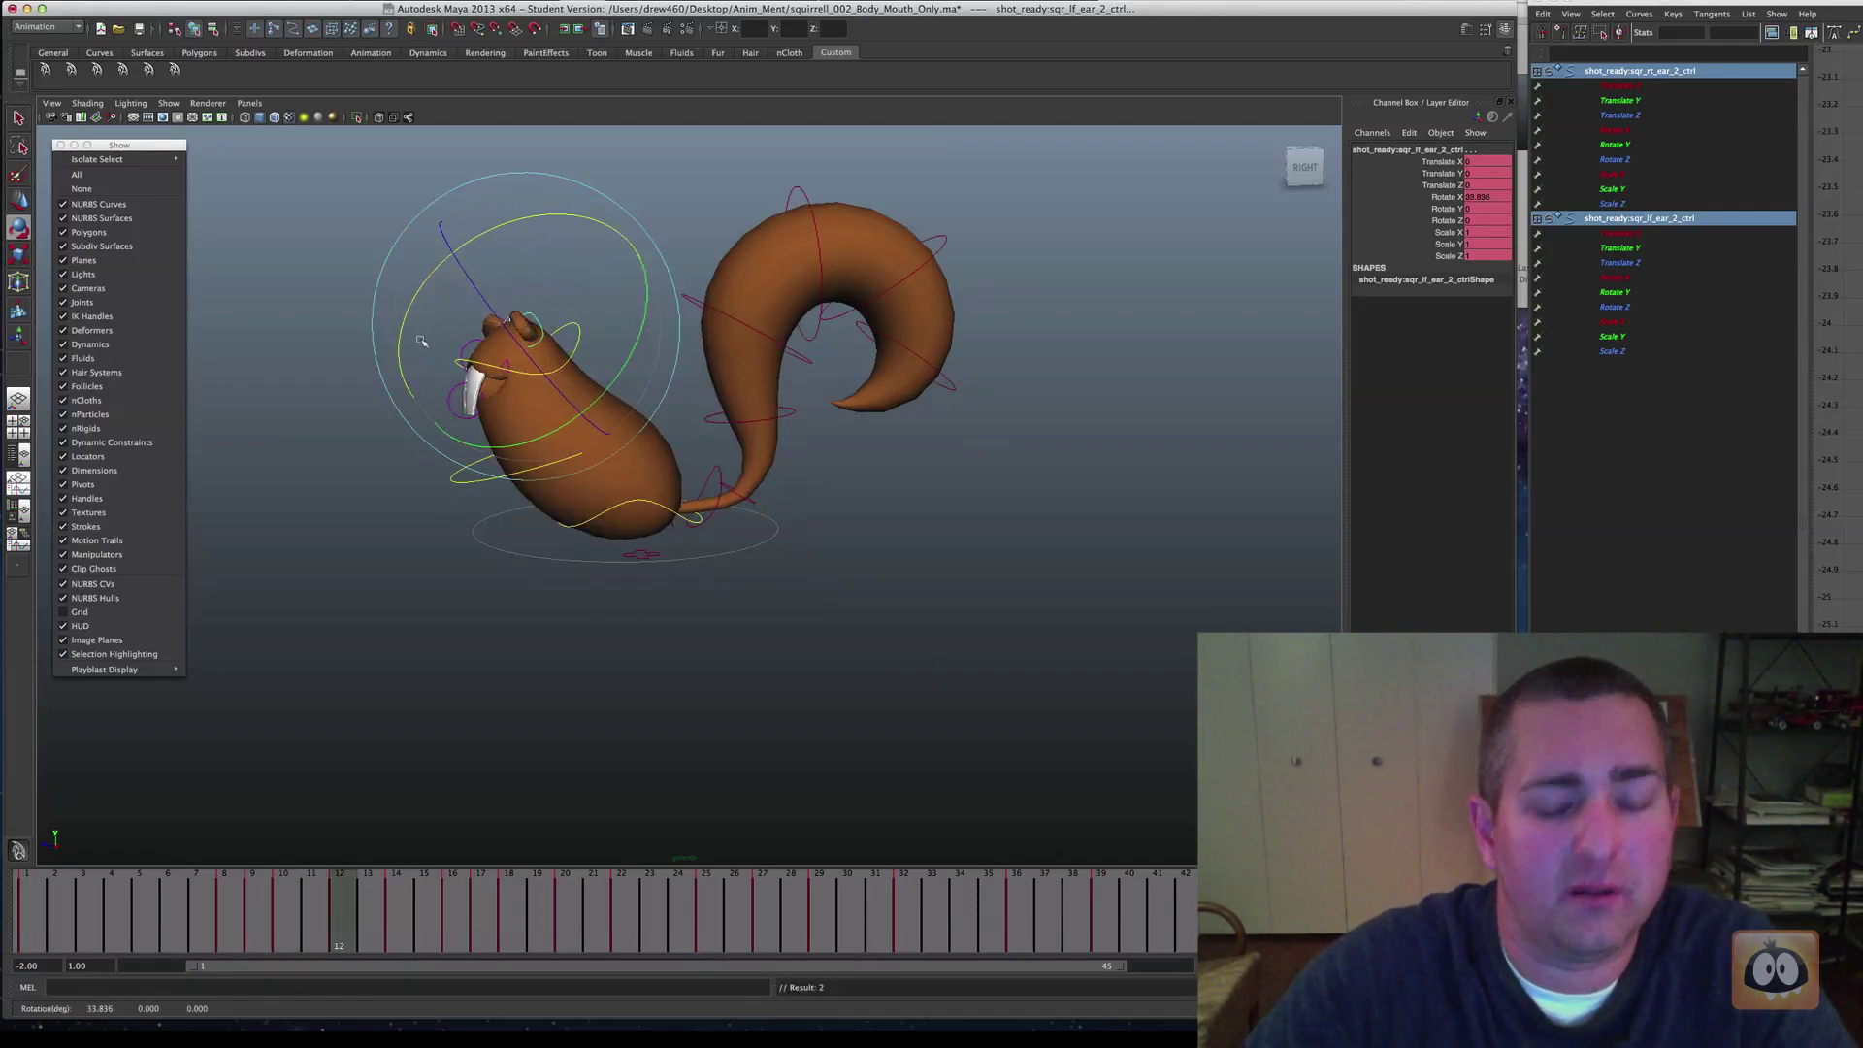
pyautogui.press(',')
pyautogui.press('.')
pyautogui.press(',')
pyautogui.press(',')
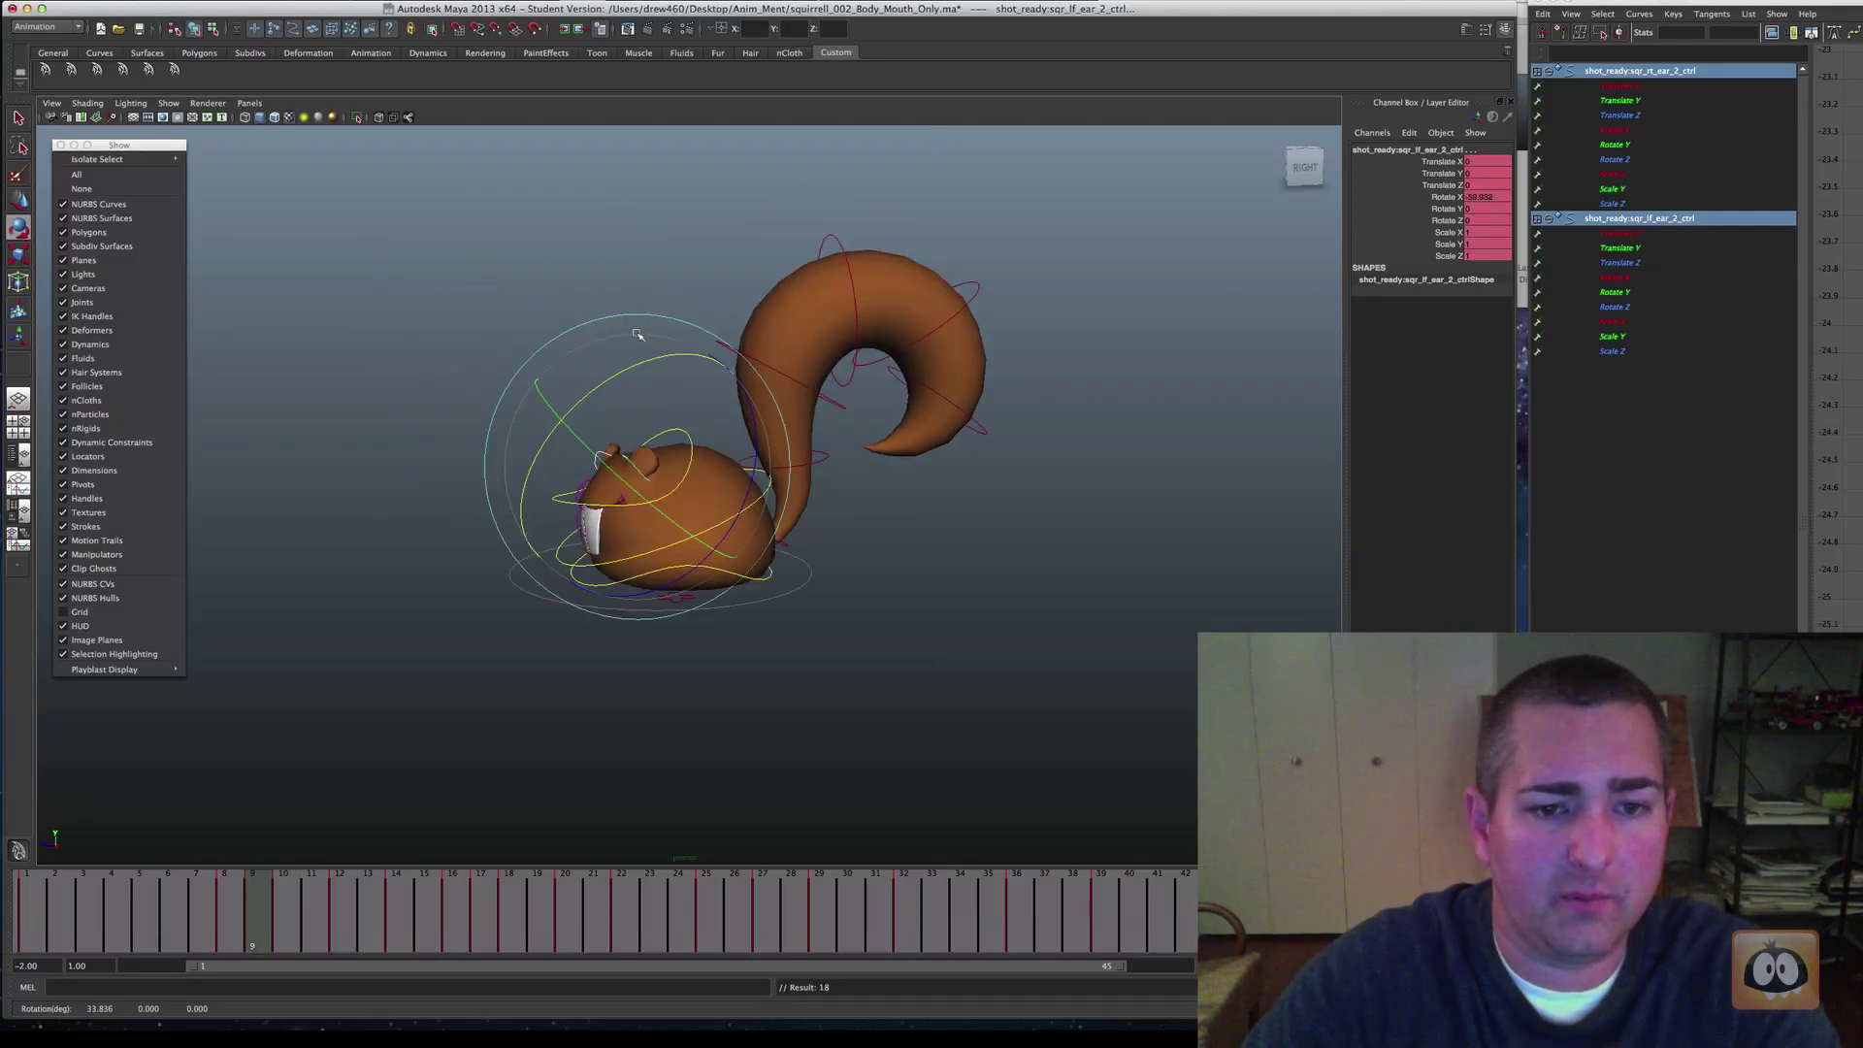
# Rotate both ear controls to about 21° on X at frame 14, key them, and compare with the preceding keyed poses
pyautogui.press('.')
pyautogui.press('.')
pyautogui.press('.')
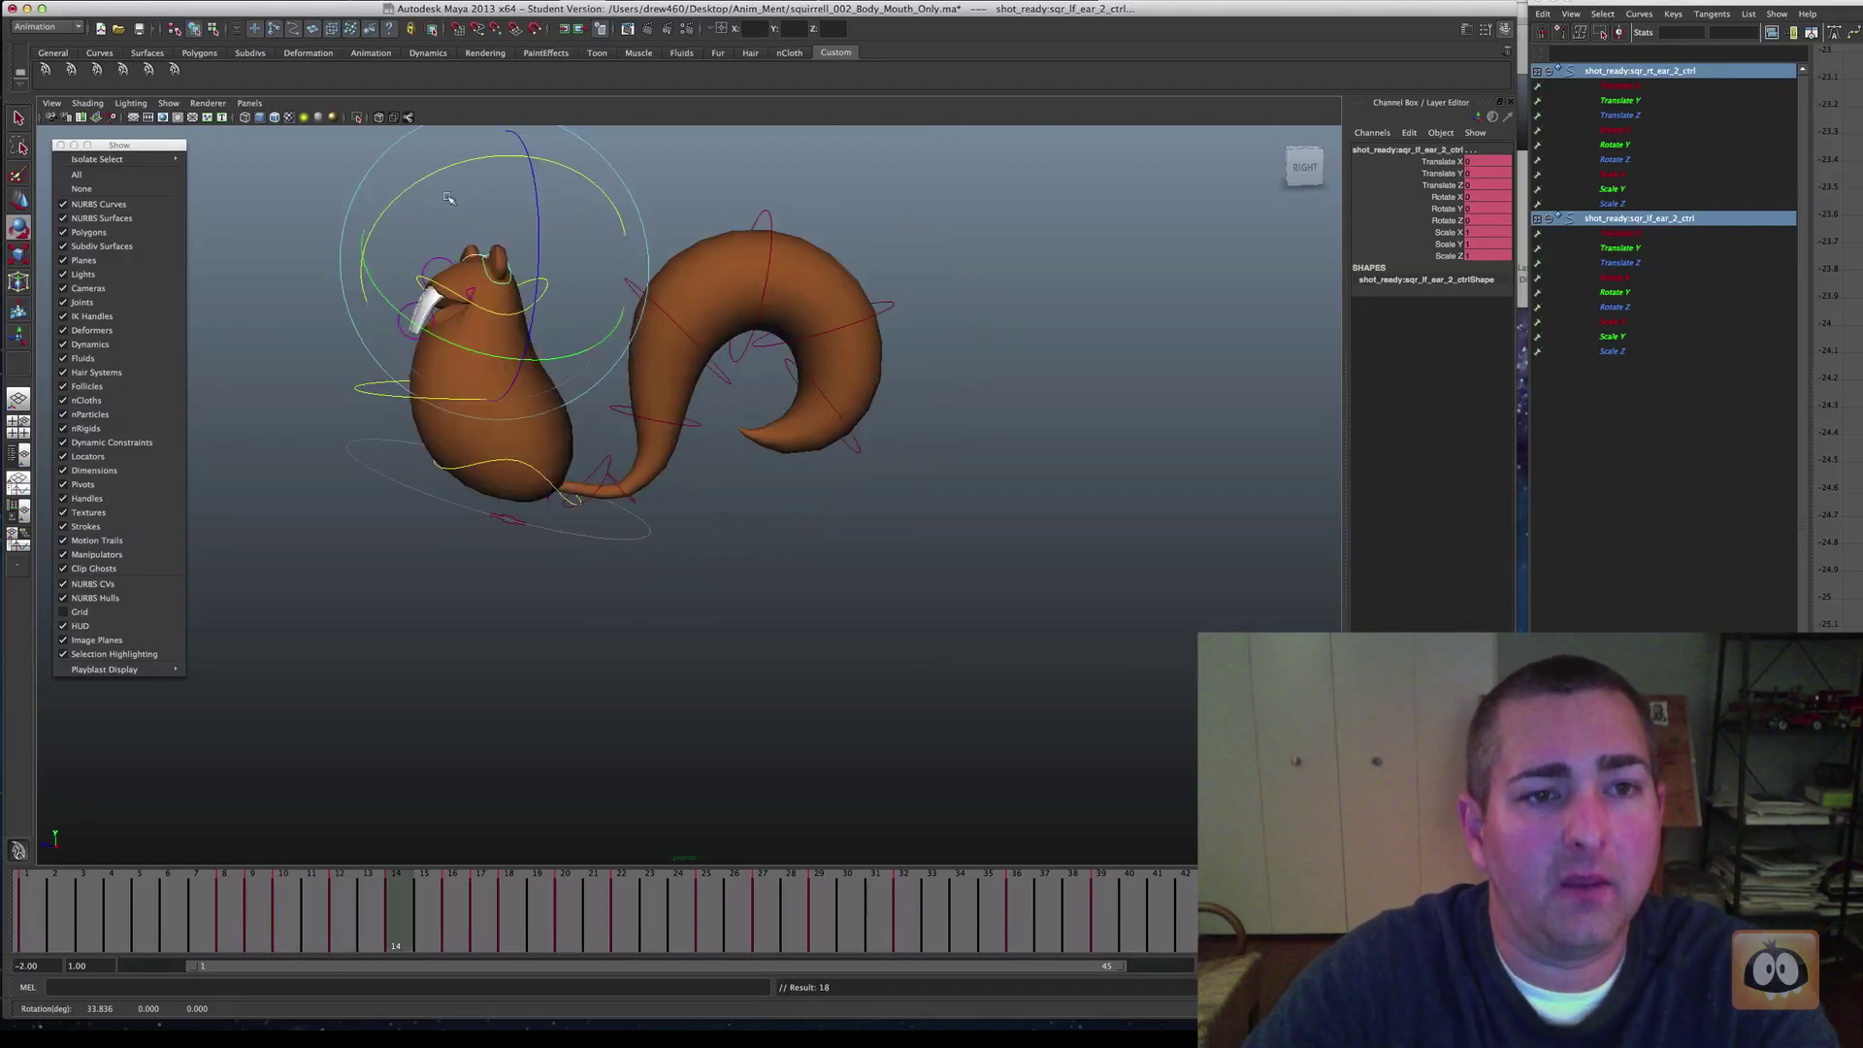
pyautogui.moveTo(448, 198); pyautogui.dragTo(383, 258)
pyautogui.press('s')
pyautogui.press(',')
pyautogui.press(',')
pyautogui.press('.')
pyautogui.press('.')
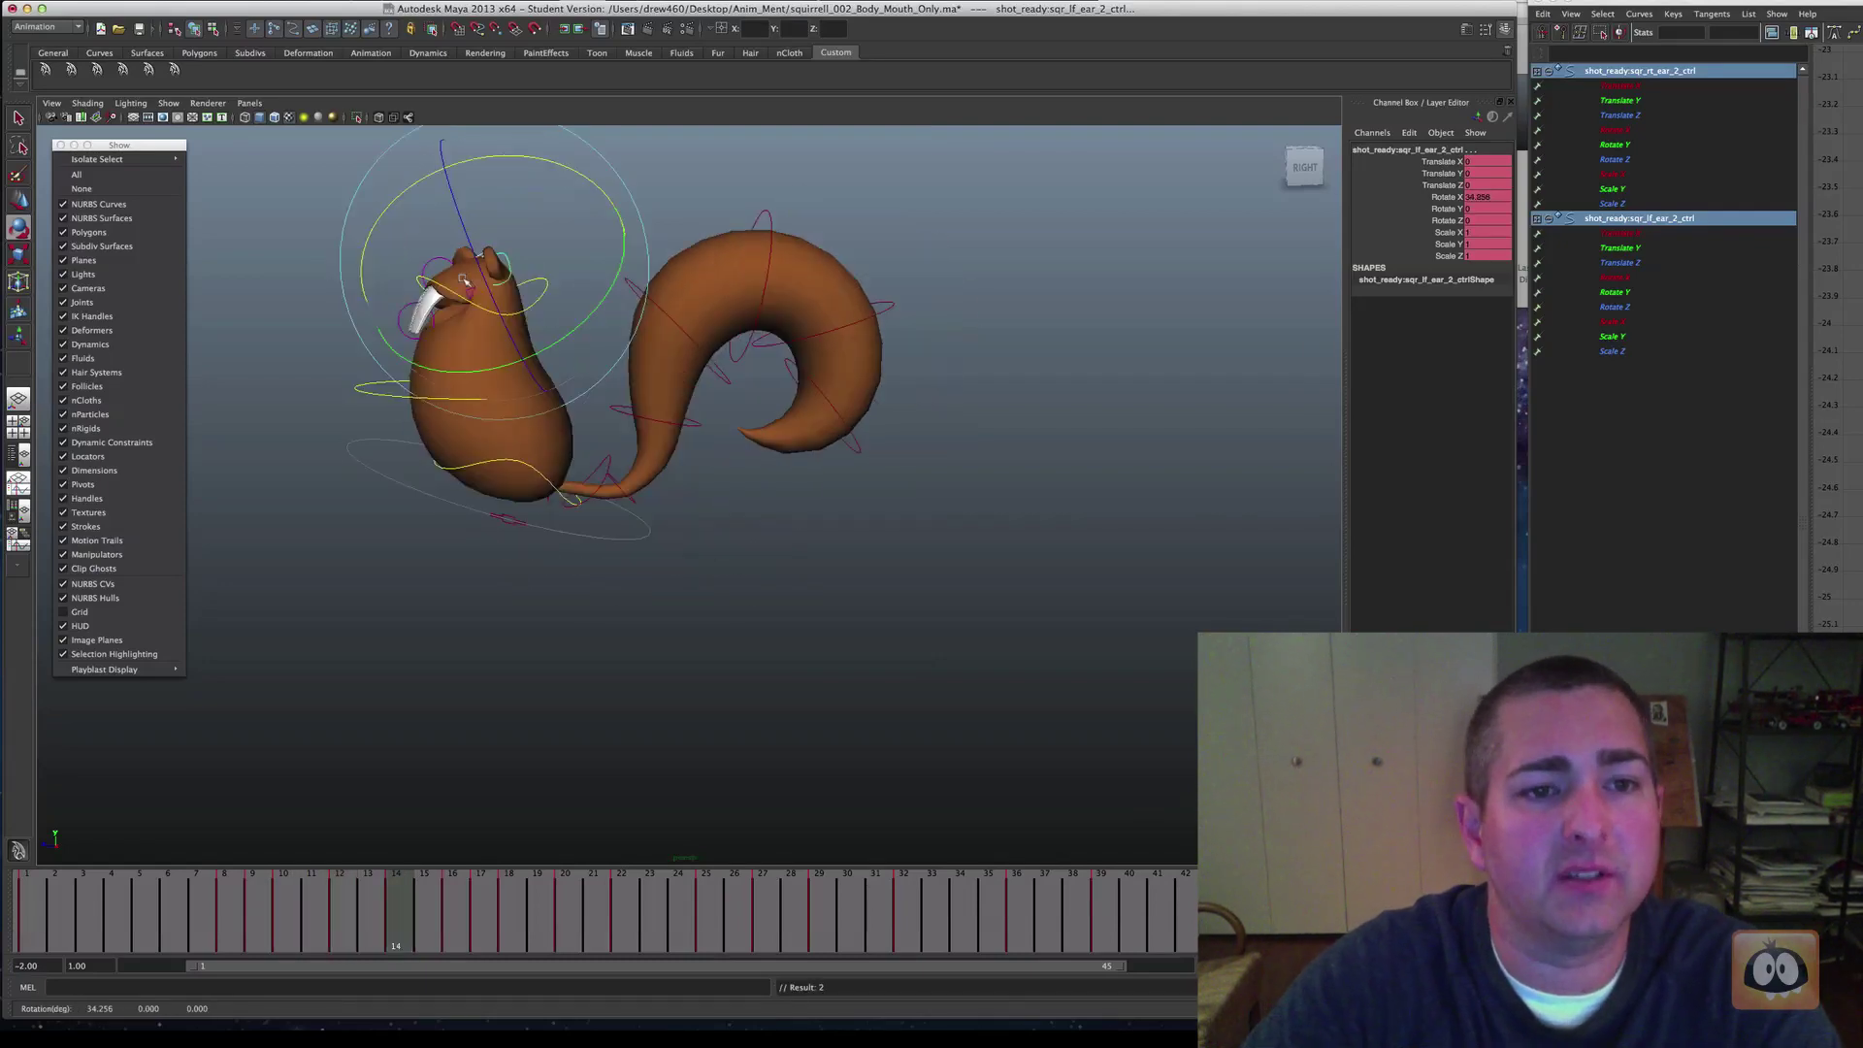
pyautogui.press(',')
pyautogui.press('.')
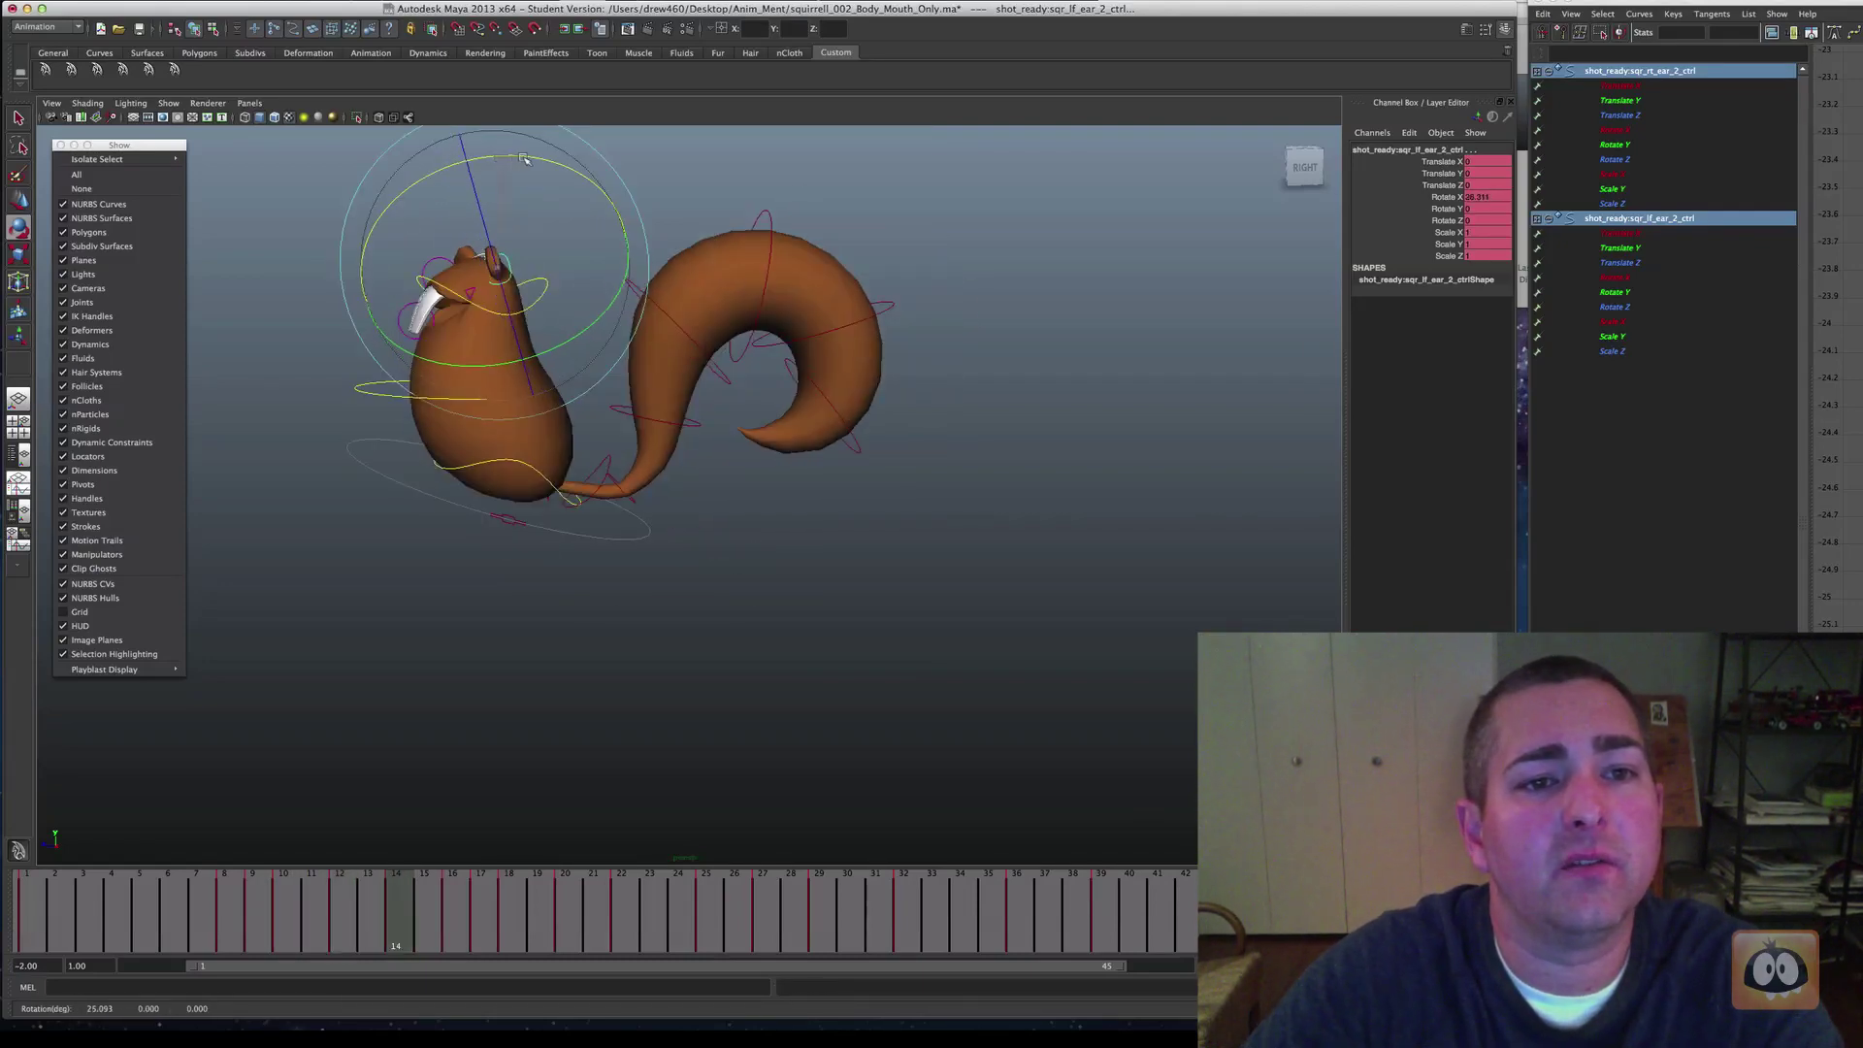
pyautogui.press(',')
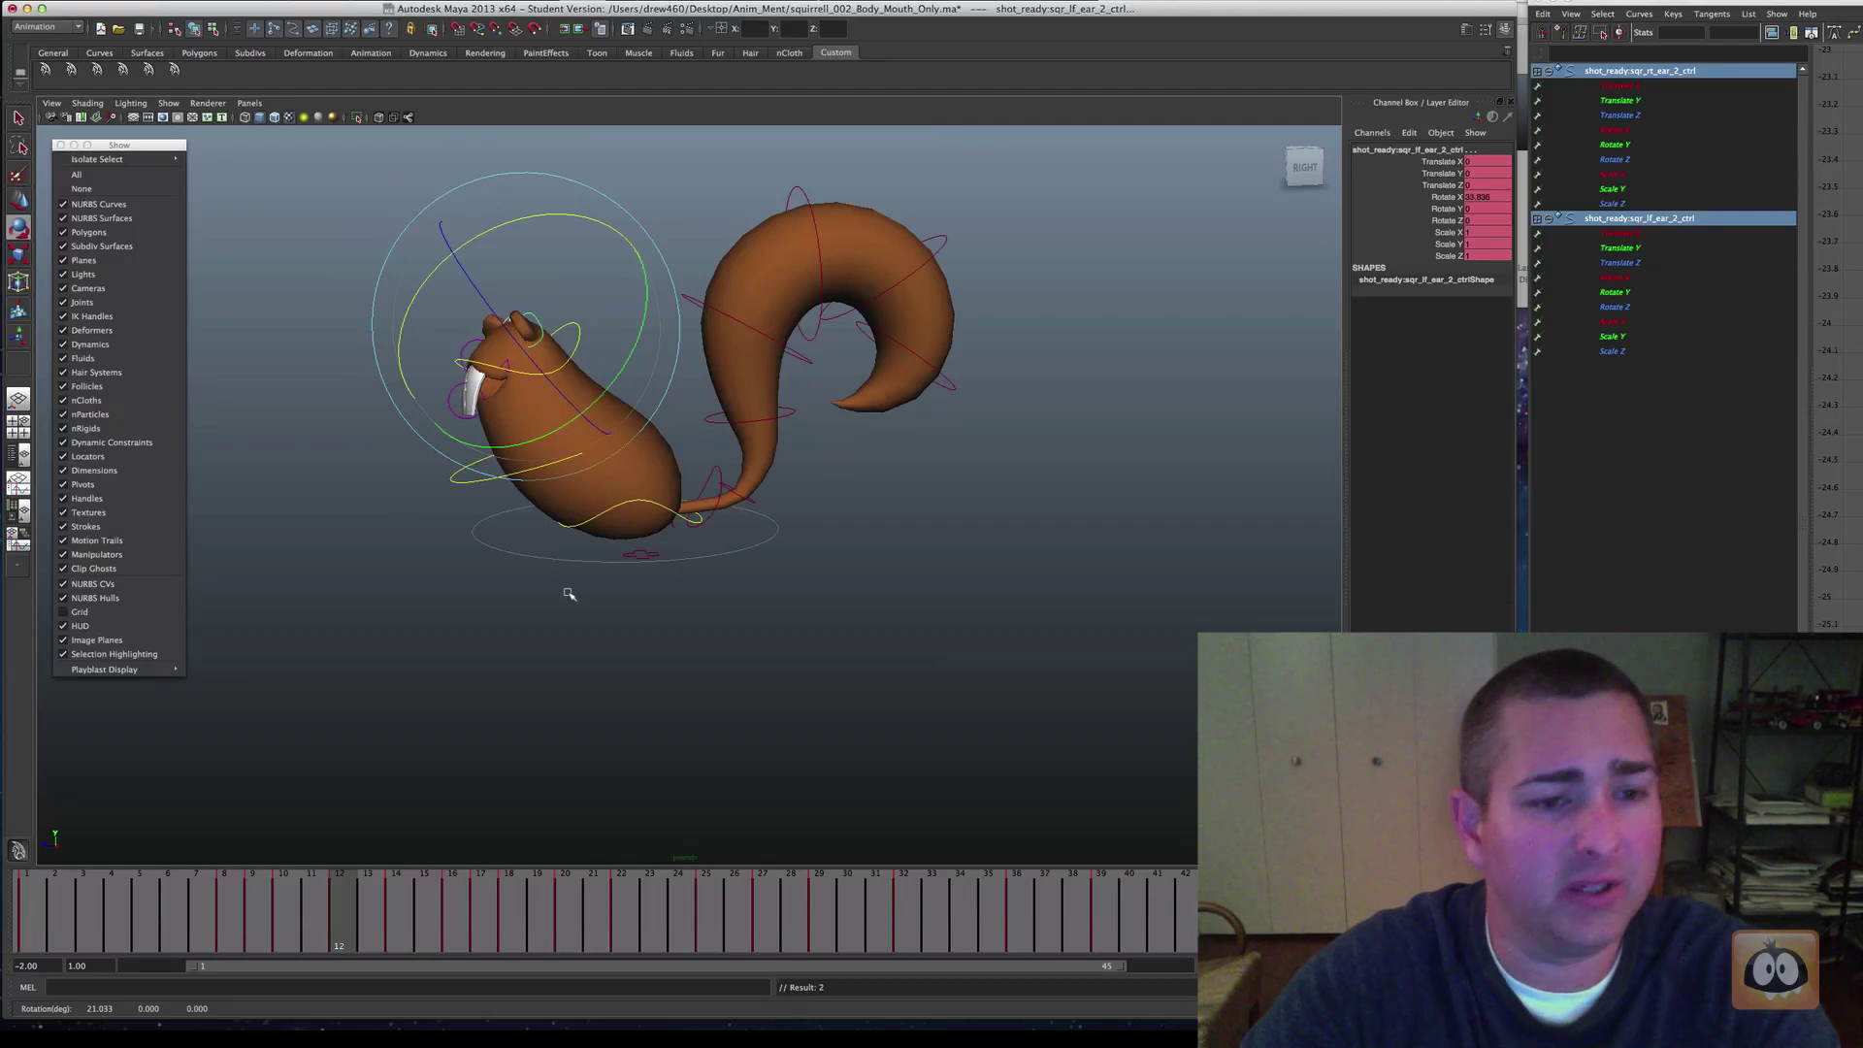
pyautogui.press(',')
pyautogui.press('.')
pyautogui.press('.')
pyautogui.press('.')
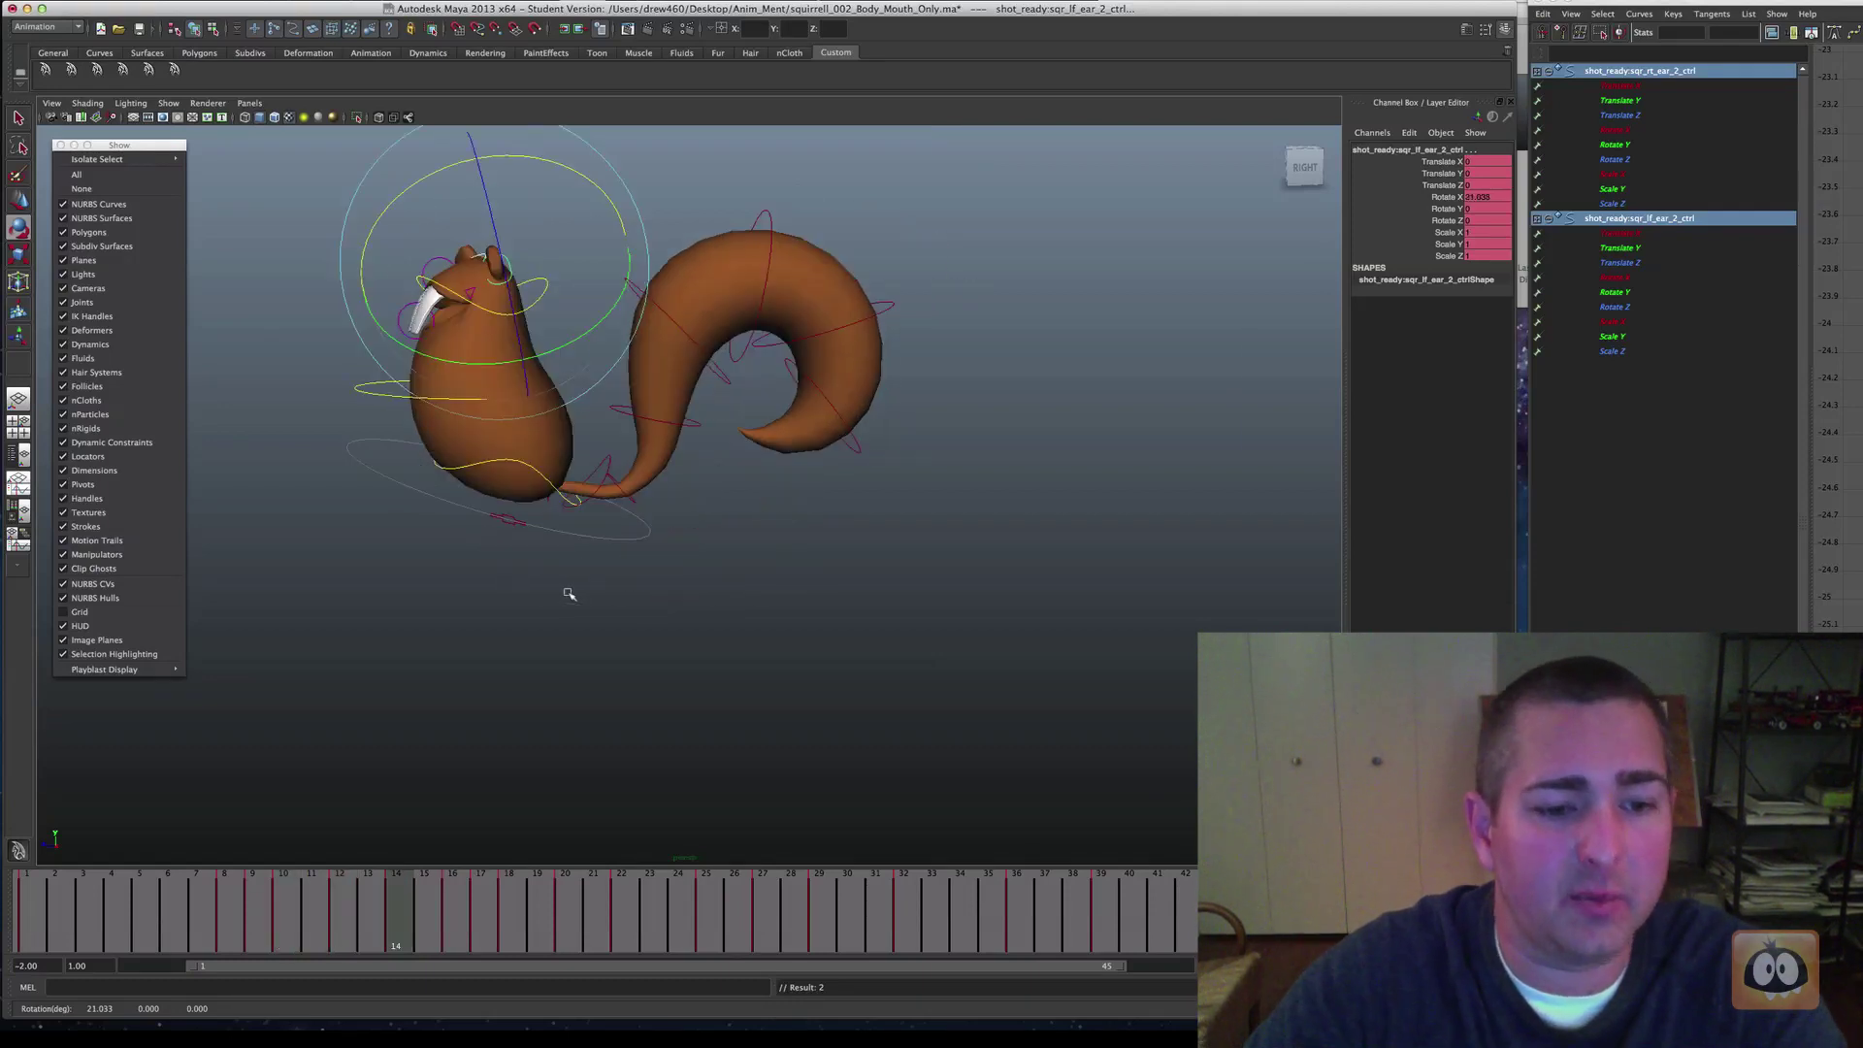
# Step back and forth through the keyed poses between frames 8 and 16 to examine how the ears drag
pyautogui.press(',')
pyautogui.press(',')
pyautogui.press(',')
pyautogui.press(',')
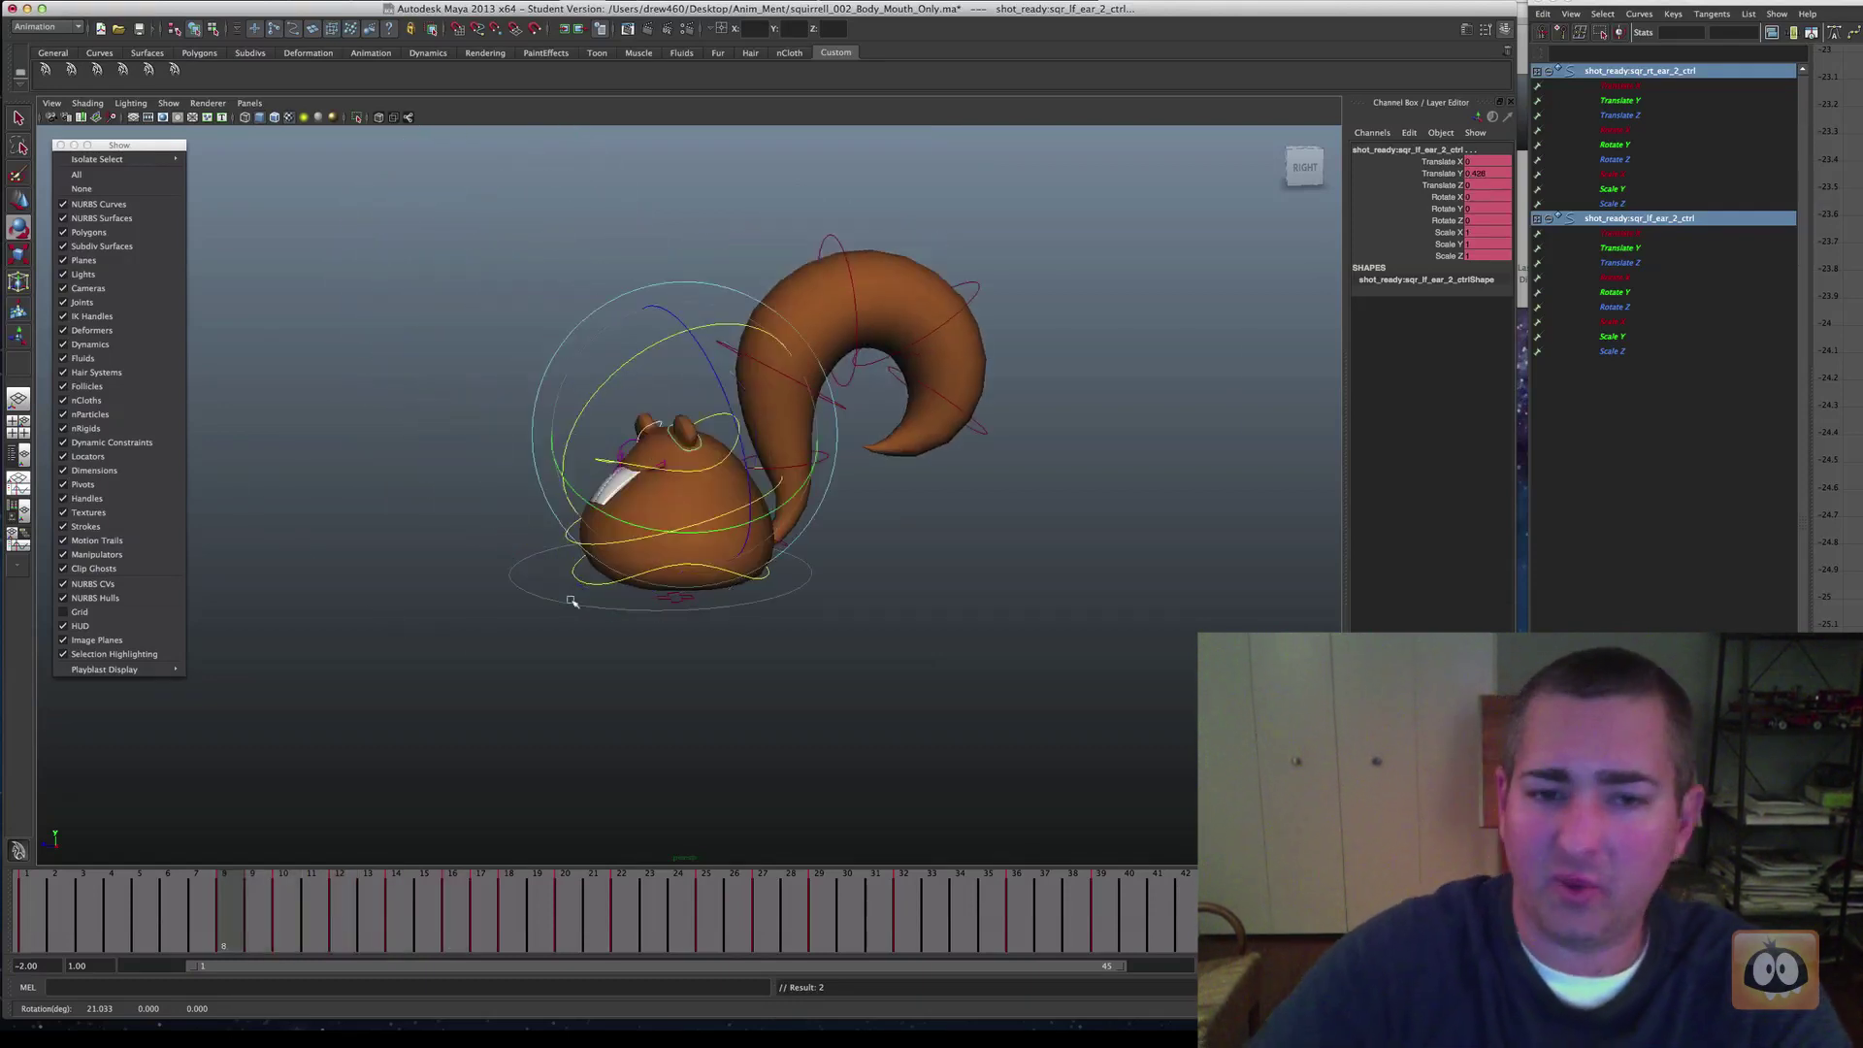
pyautogui.press('.')
pyautogui.press('.')
pyautogui.press(',')
pyautogui.press('.')
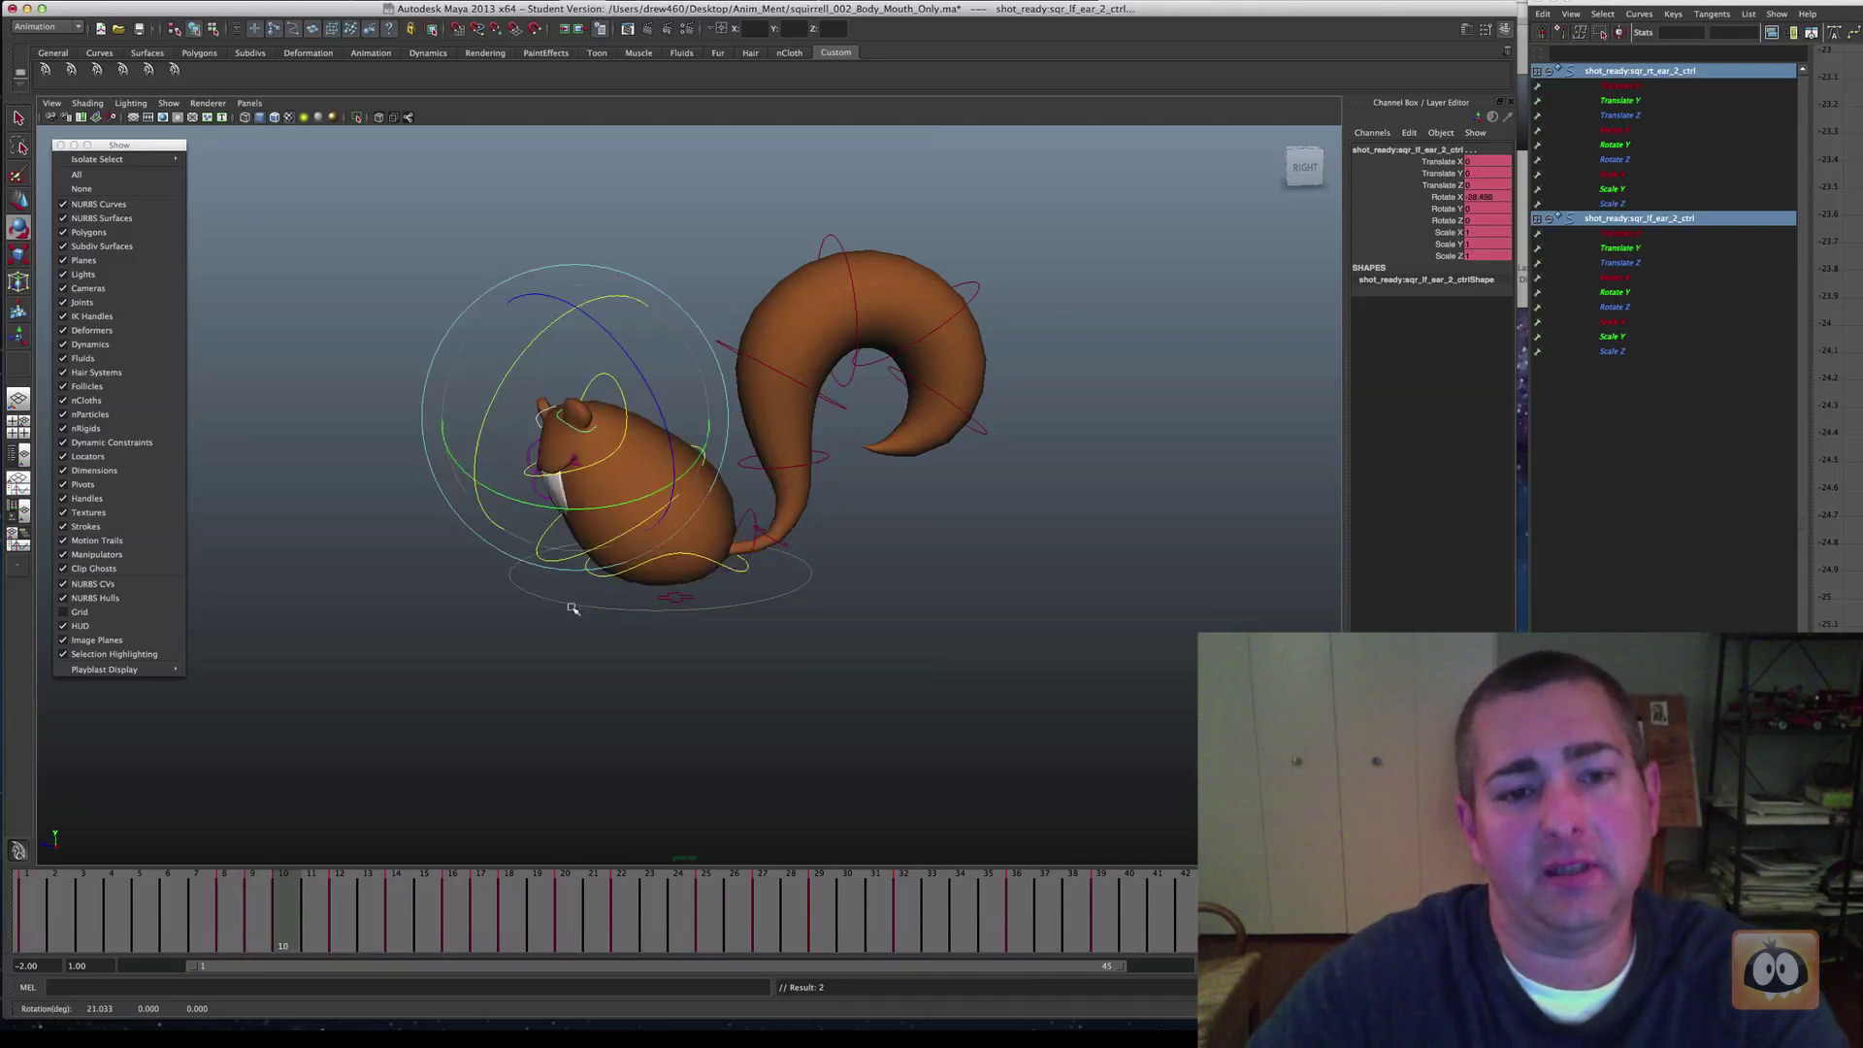
pyautogui.press('.')
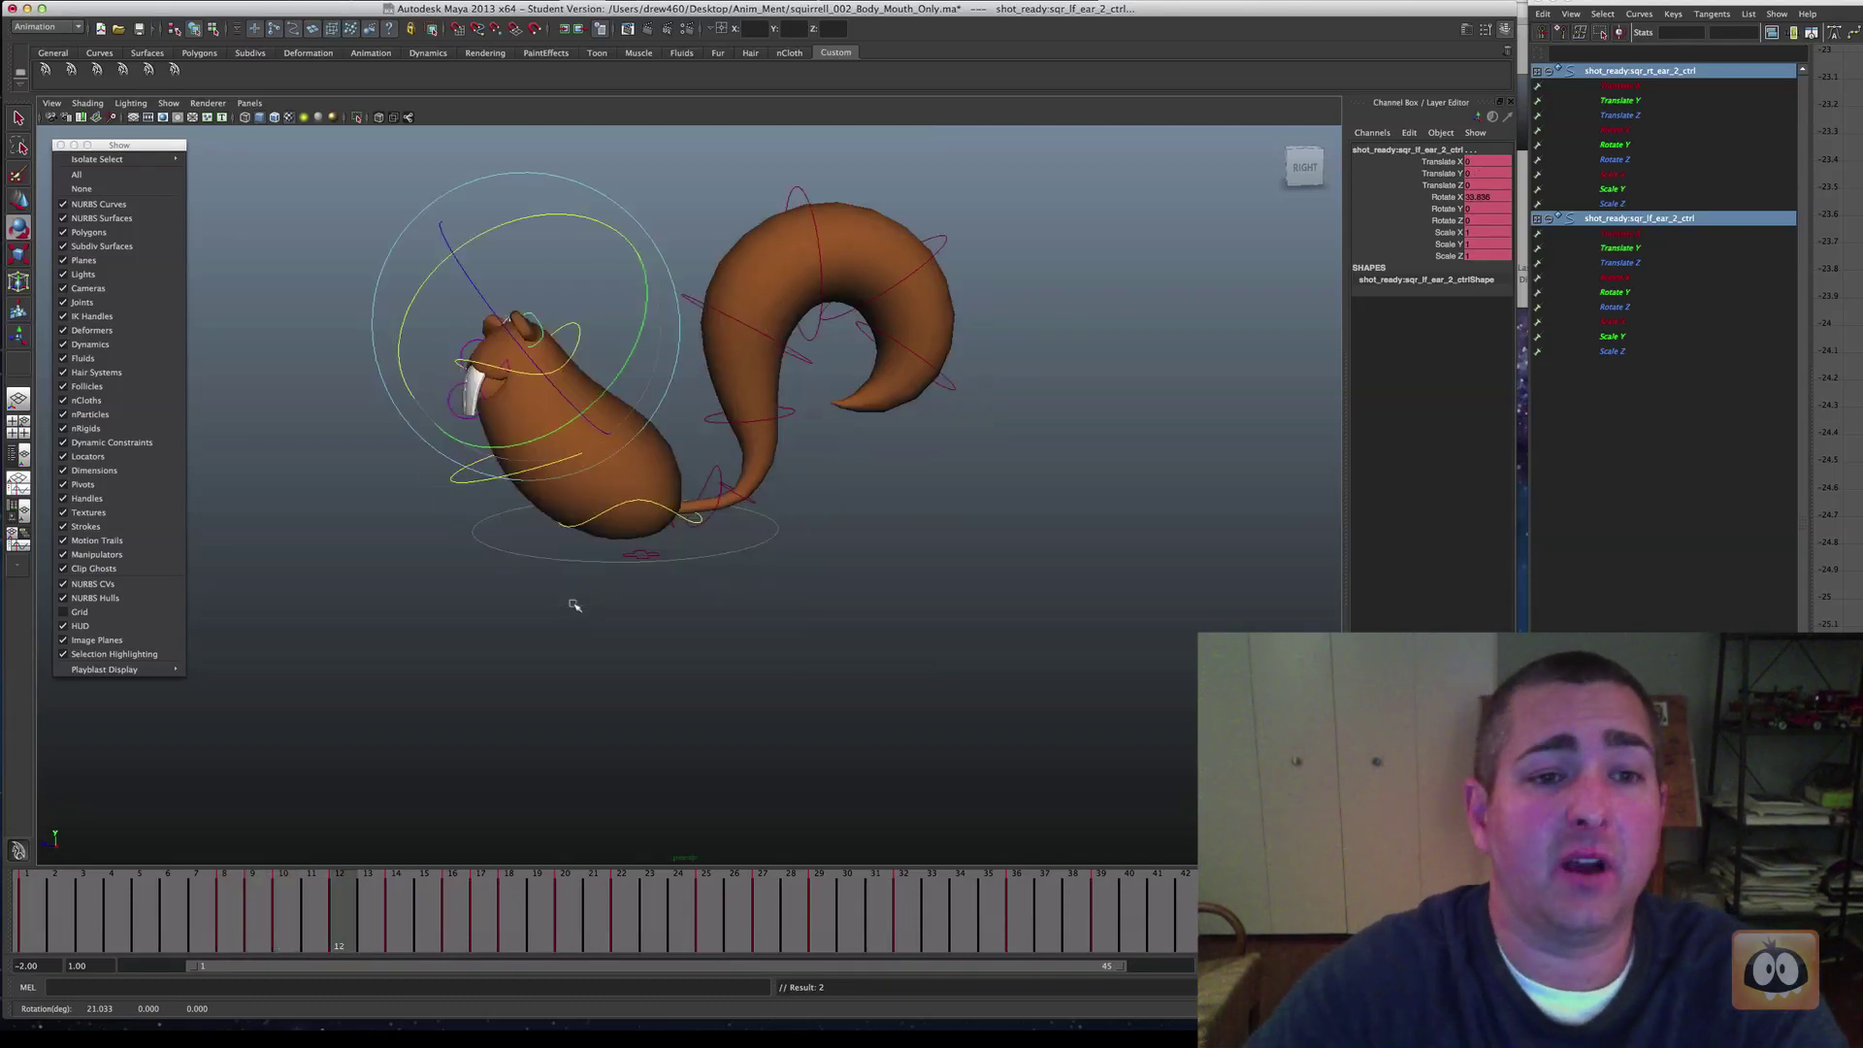
pyautogui.press(',')
pyautogui.press('.')
pyautogui.press('.')
pyautogui.press('.')
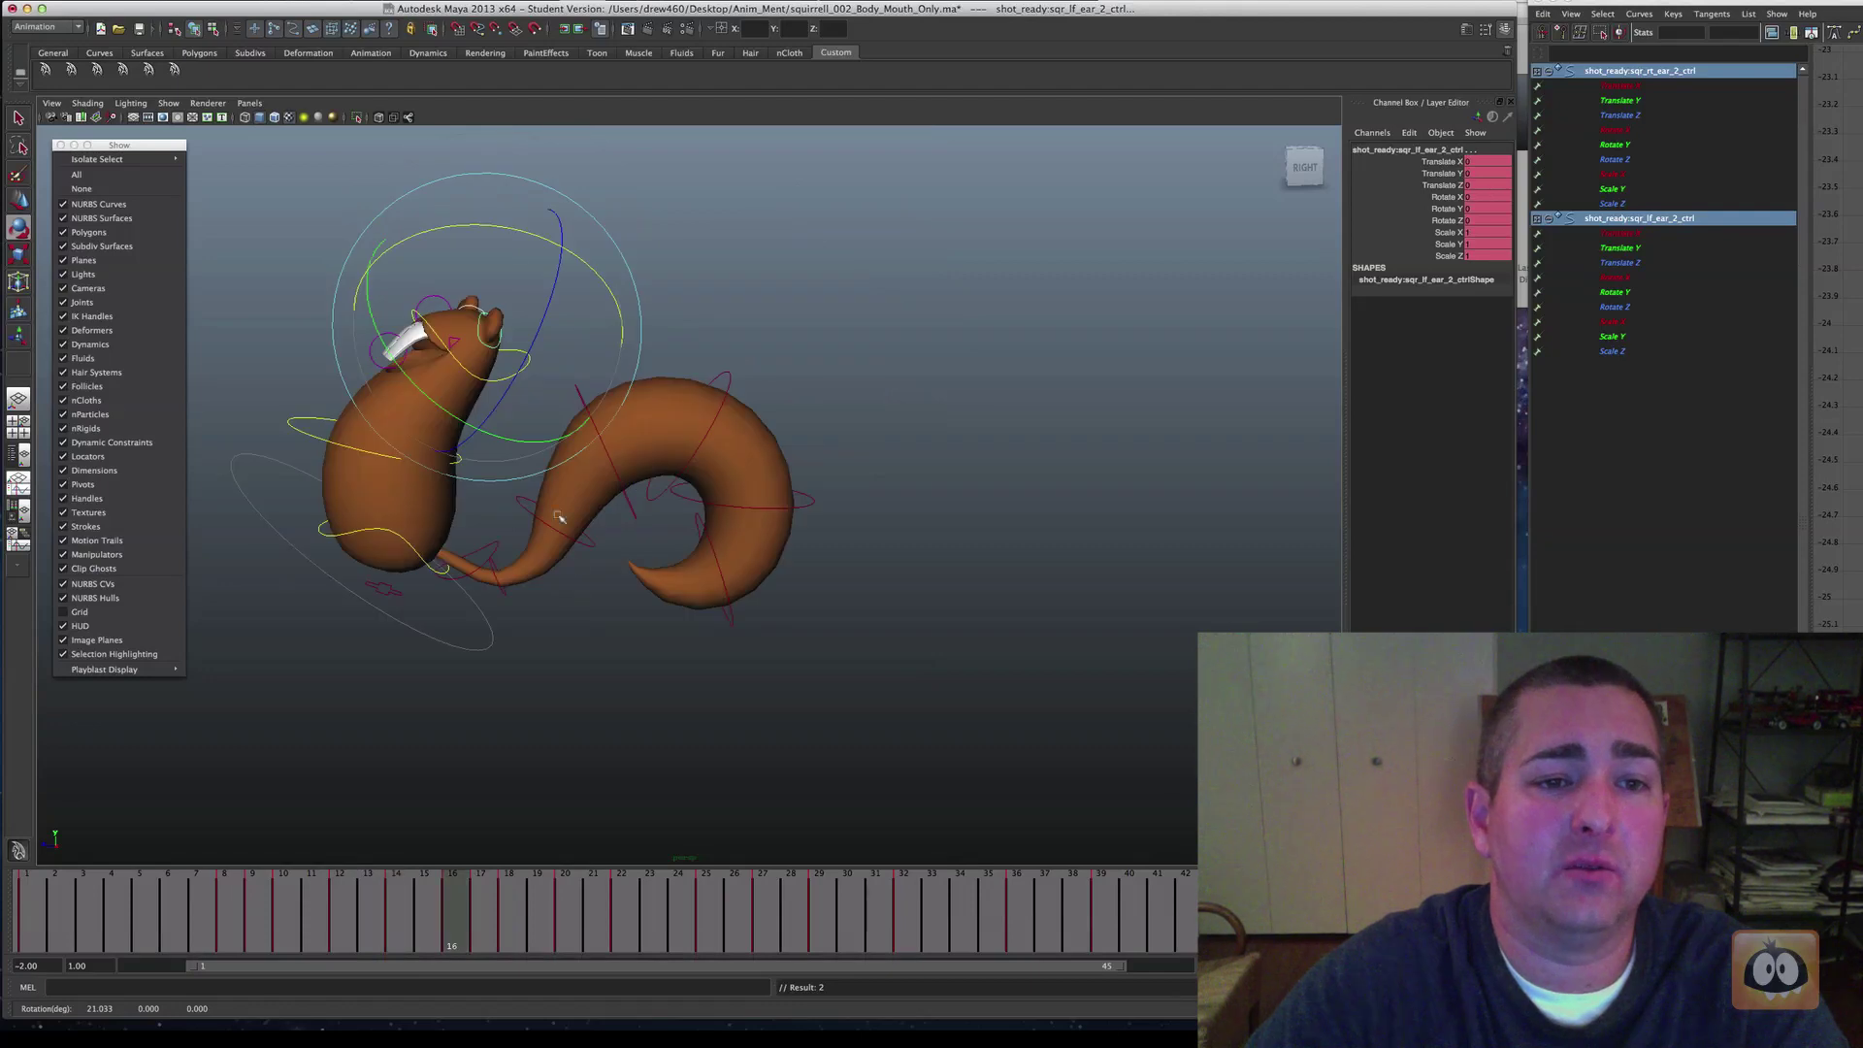
# At frame 16, rotate both ear controls about -18° on X and stretch them to about 1.17 on Scale Y
pyautogui.press(',')
pyautogui.press('.')
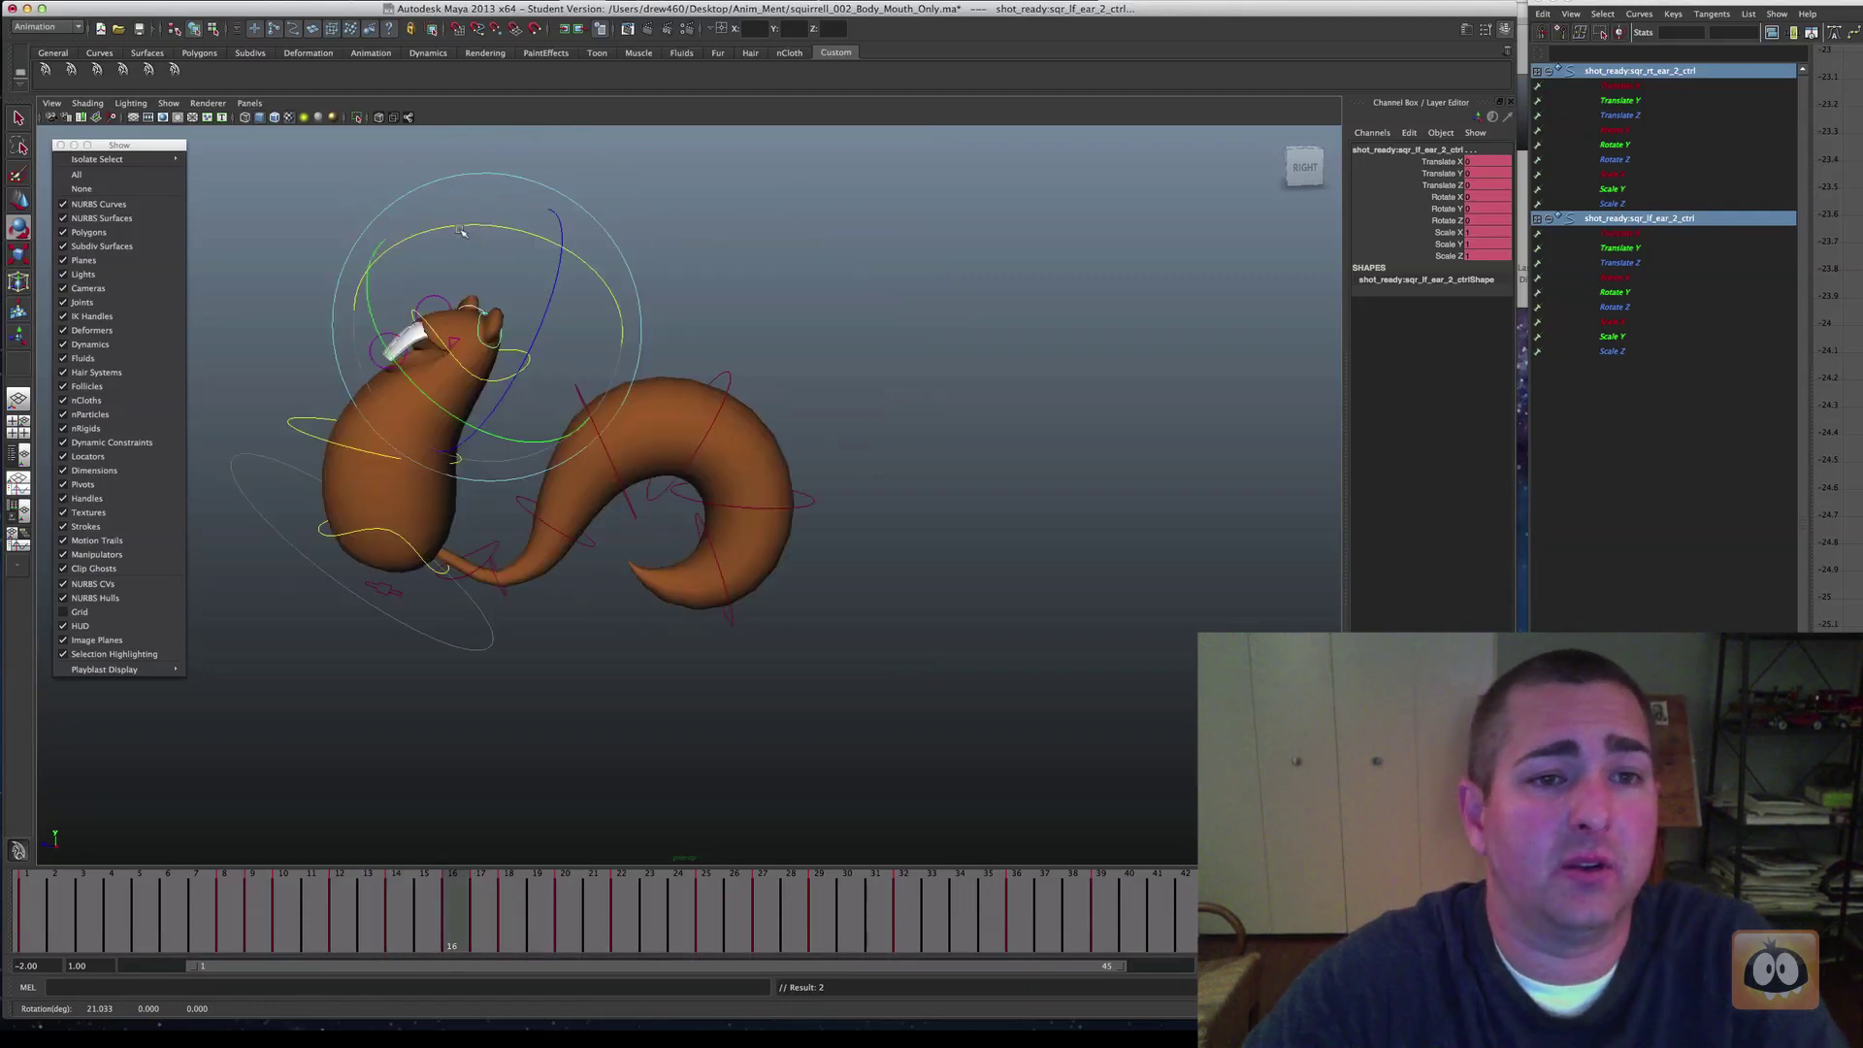
pyautogui.moveTo(462, 227); pyautogui.dragTo(508, 235)
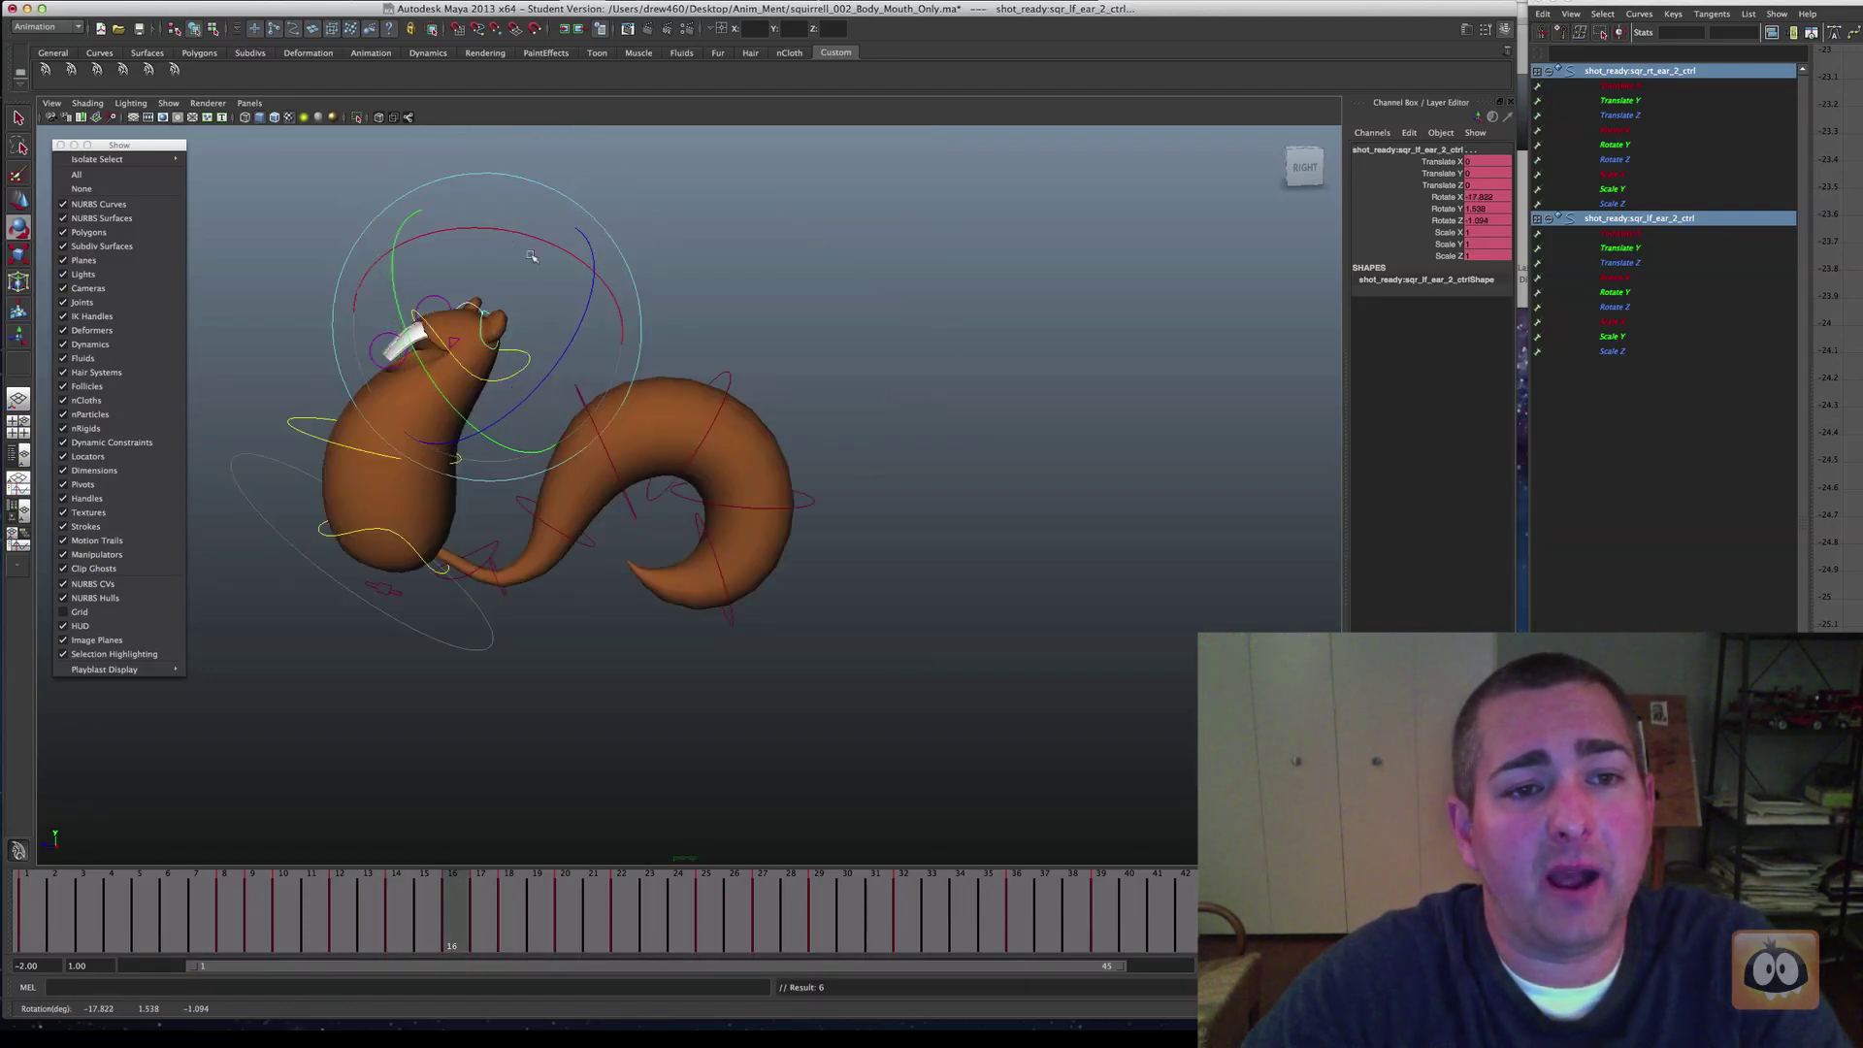
pyautogui.press('r')
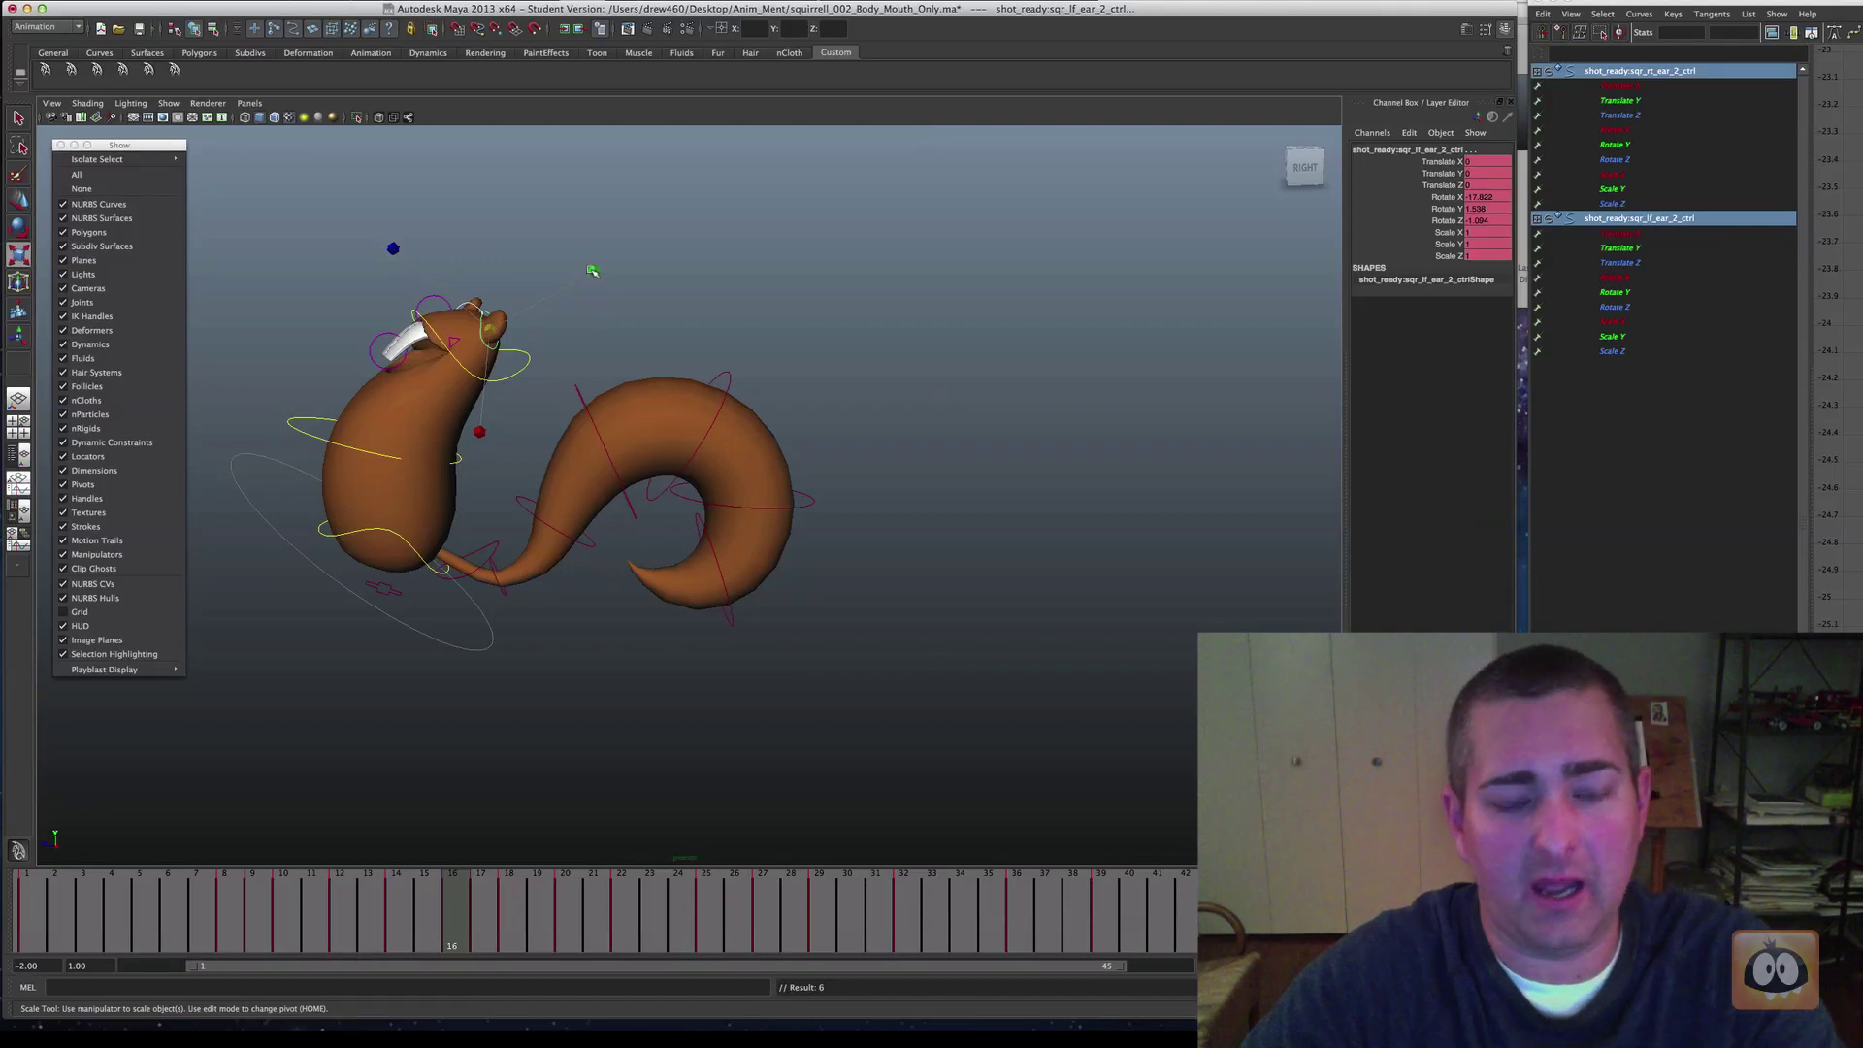
pyautogui.press(',')
pyautogui.press('.')
pyautogui.moveTo(592, 271); pyautogui.dragTo(592, 274)
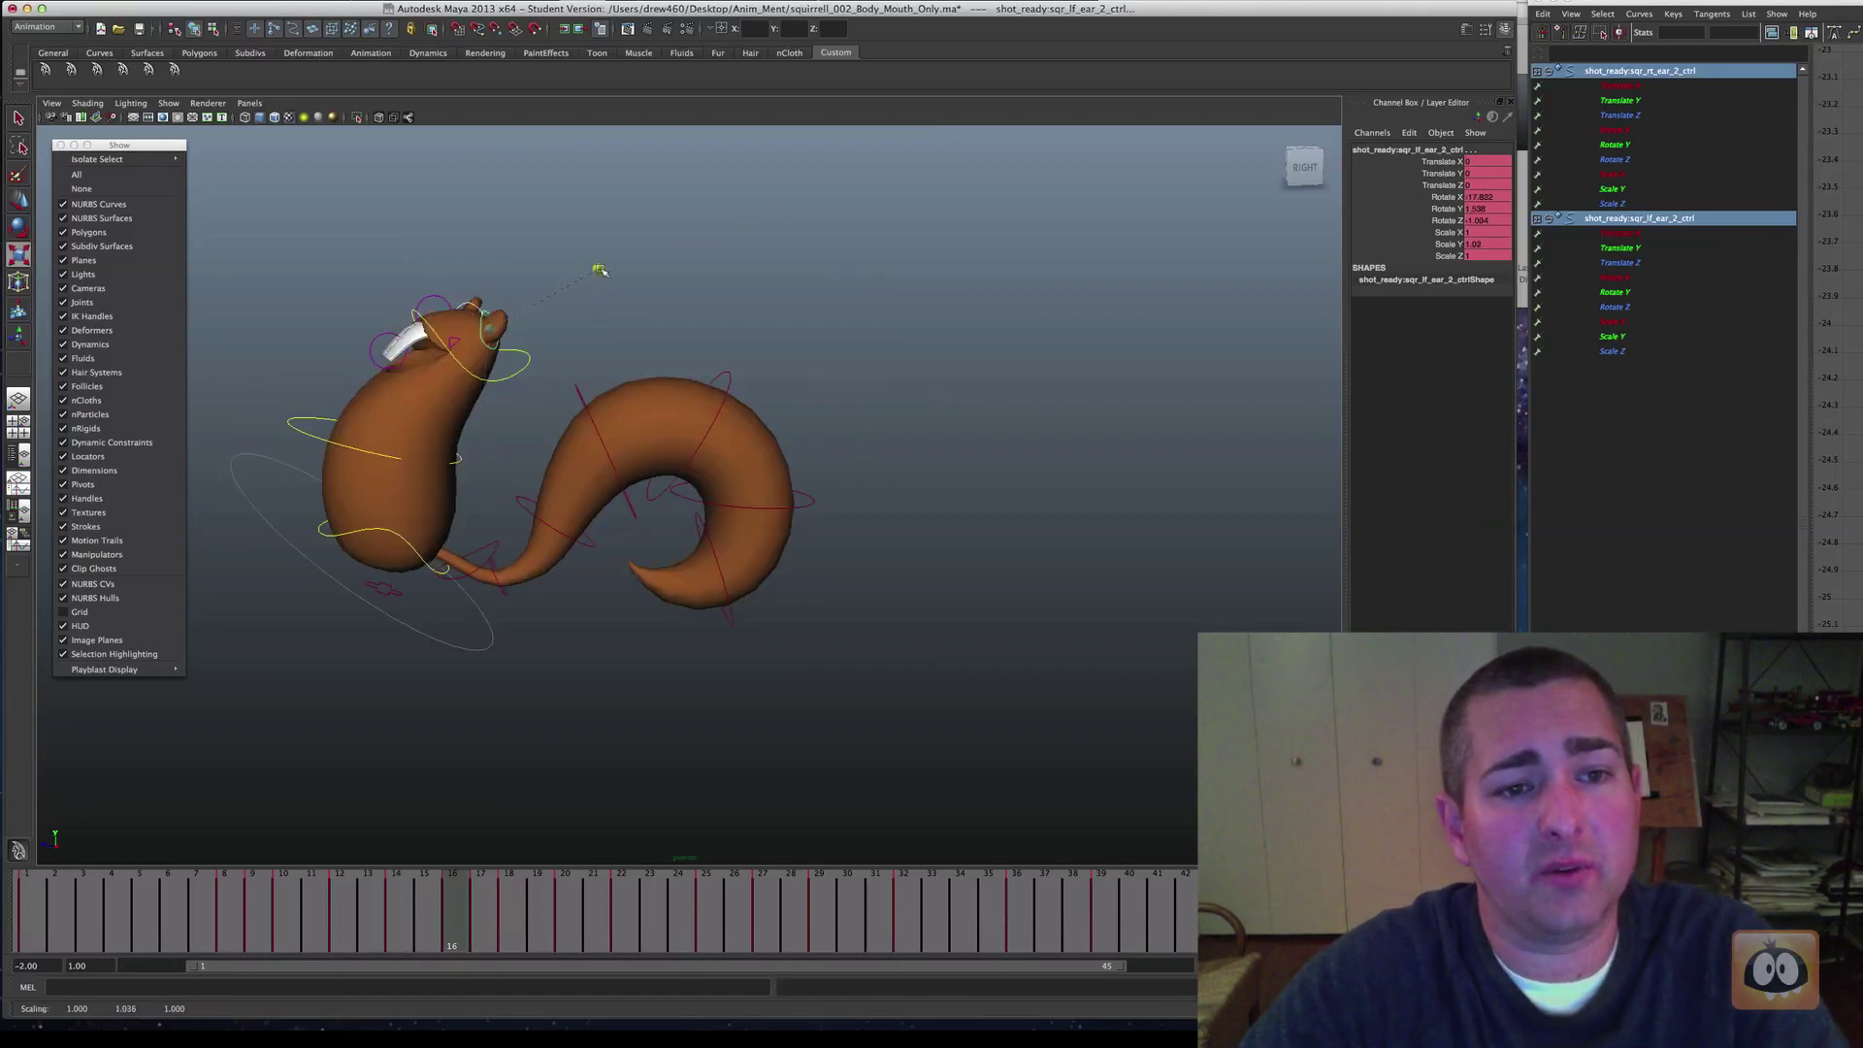
pyautogui.press(',')
pyautogui.press('.')
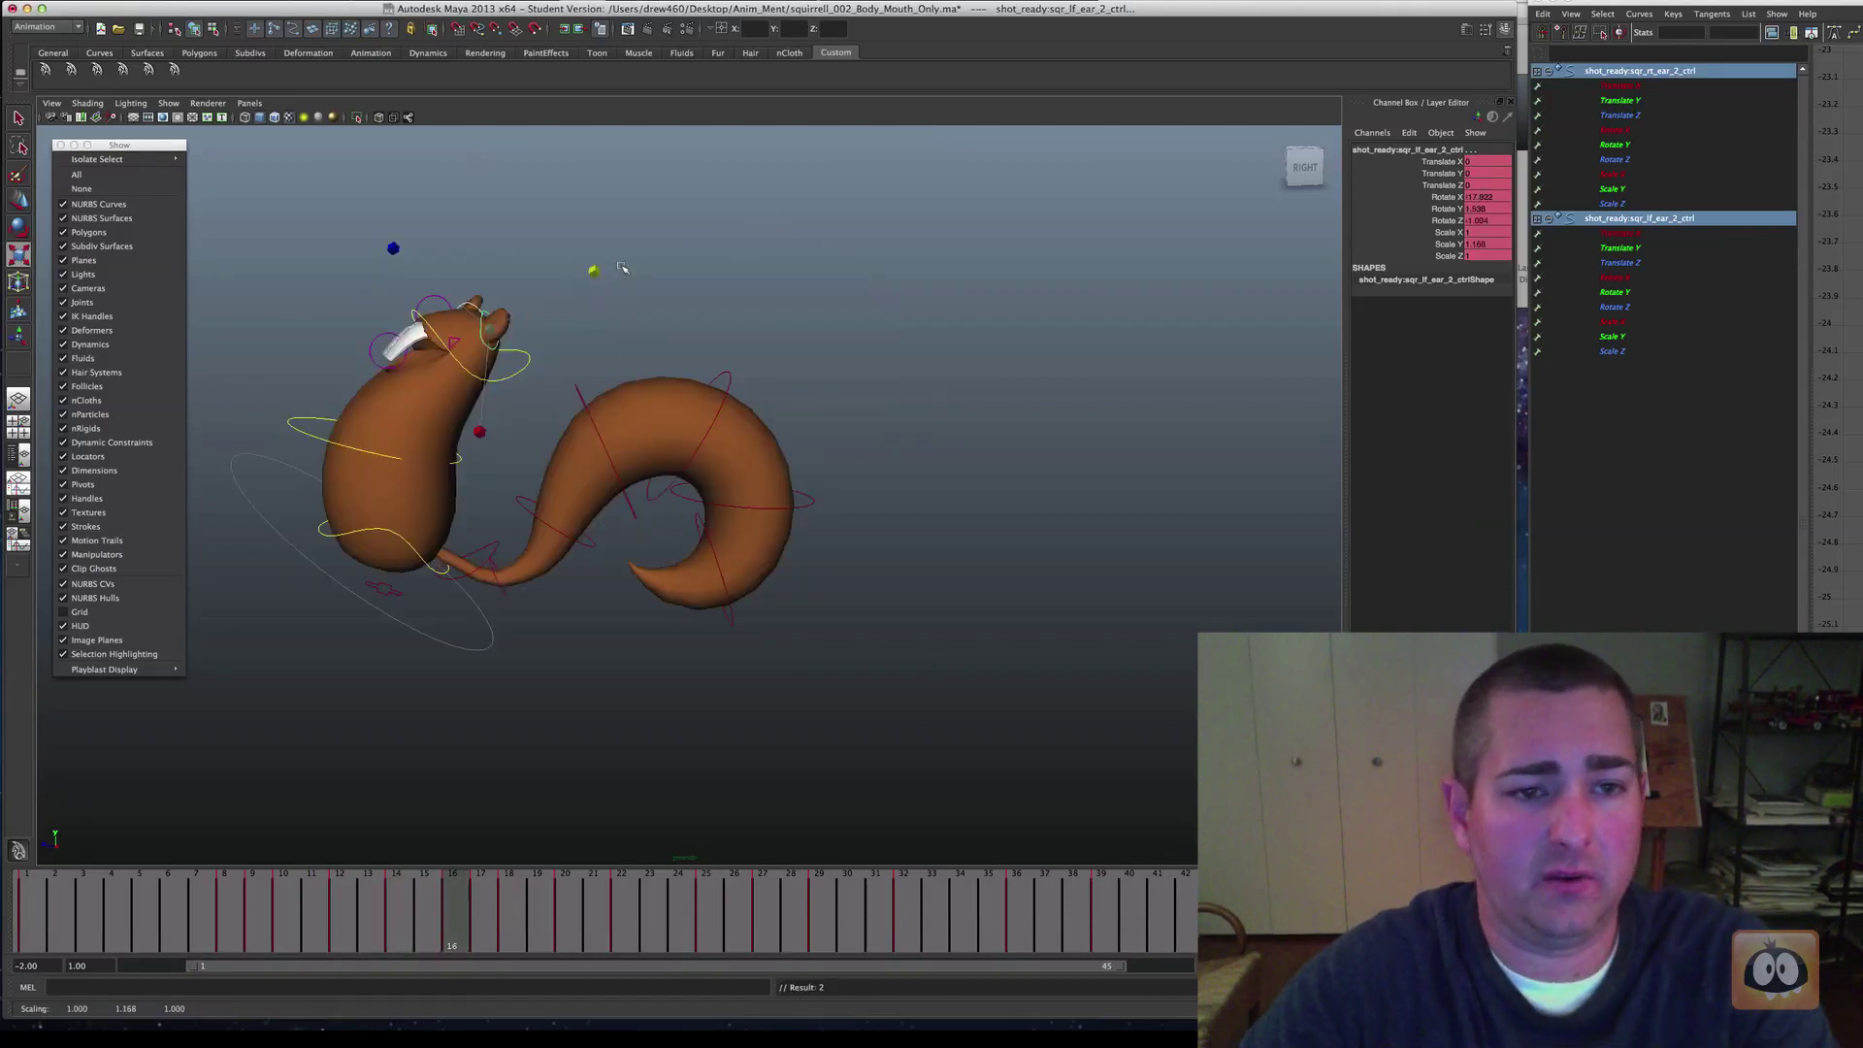
# At frame 17, rotate both ear controls about -25° on X, stretch them strongly on Scale Y, key them, and compare with frame 16
pyautogui.press('.')
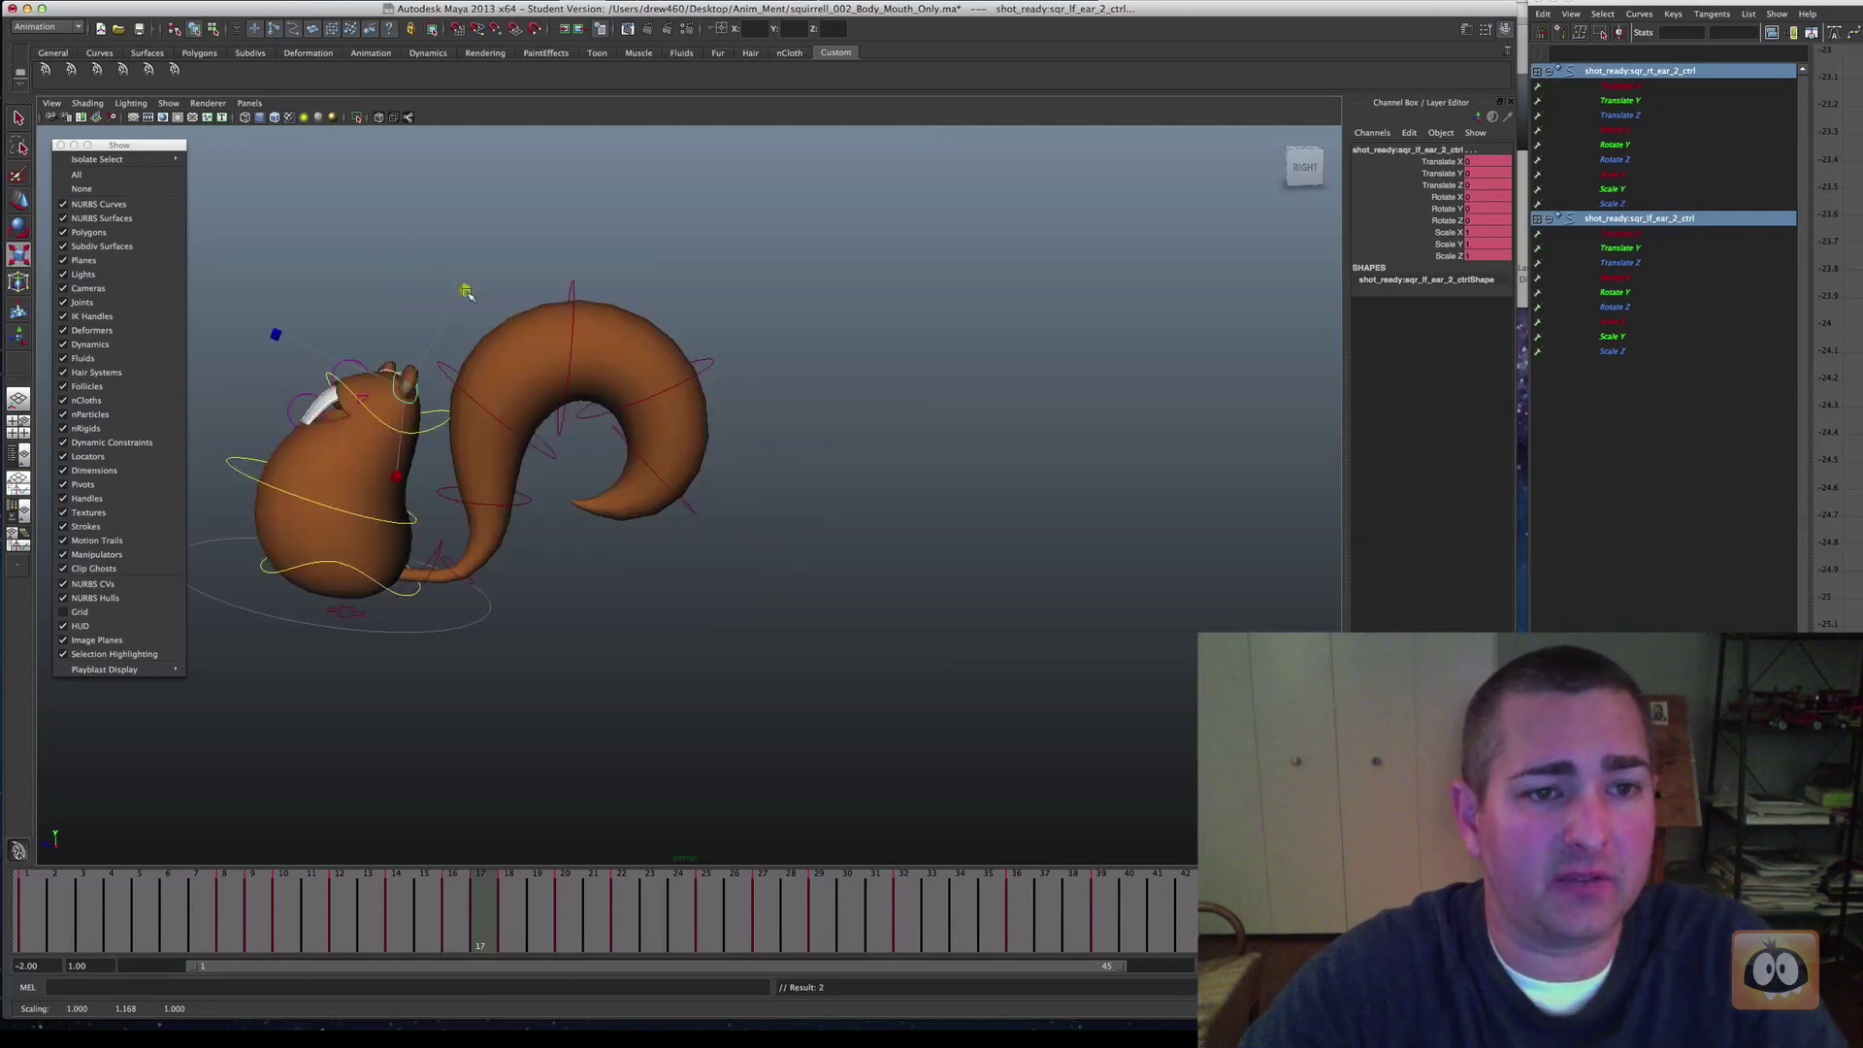
pyautogui.press('e')
pyautogui.moveTo(376, 277); pyautogui.dragTo(656, 248)
pyautogui.press('r')
pyautogui.press('s')
pyautogui.press(',')
pyautogui.press('.')
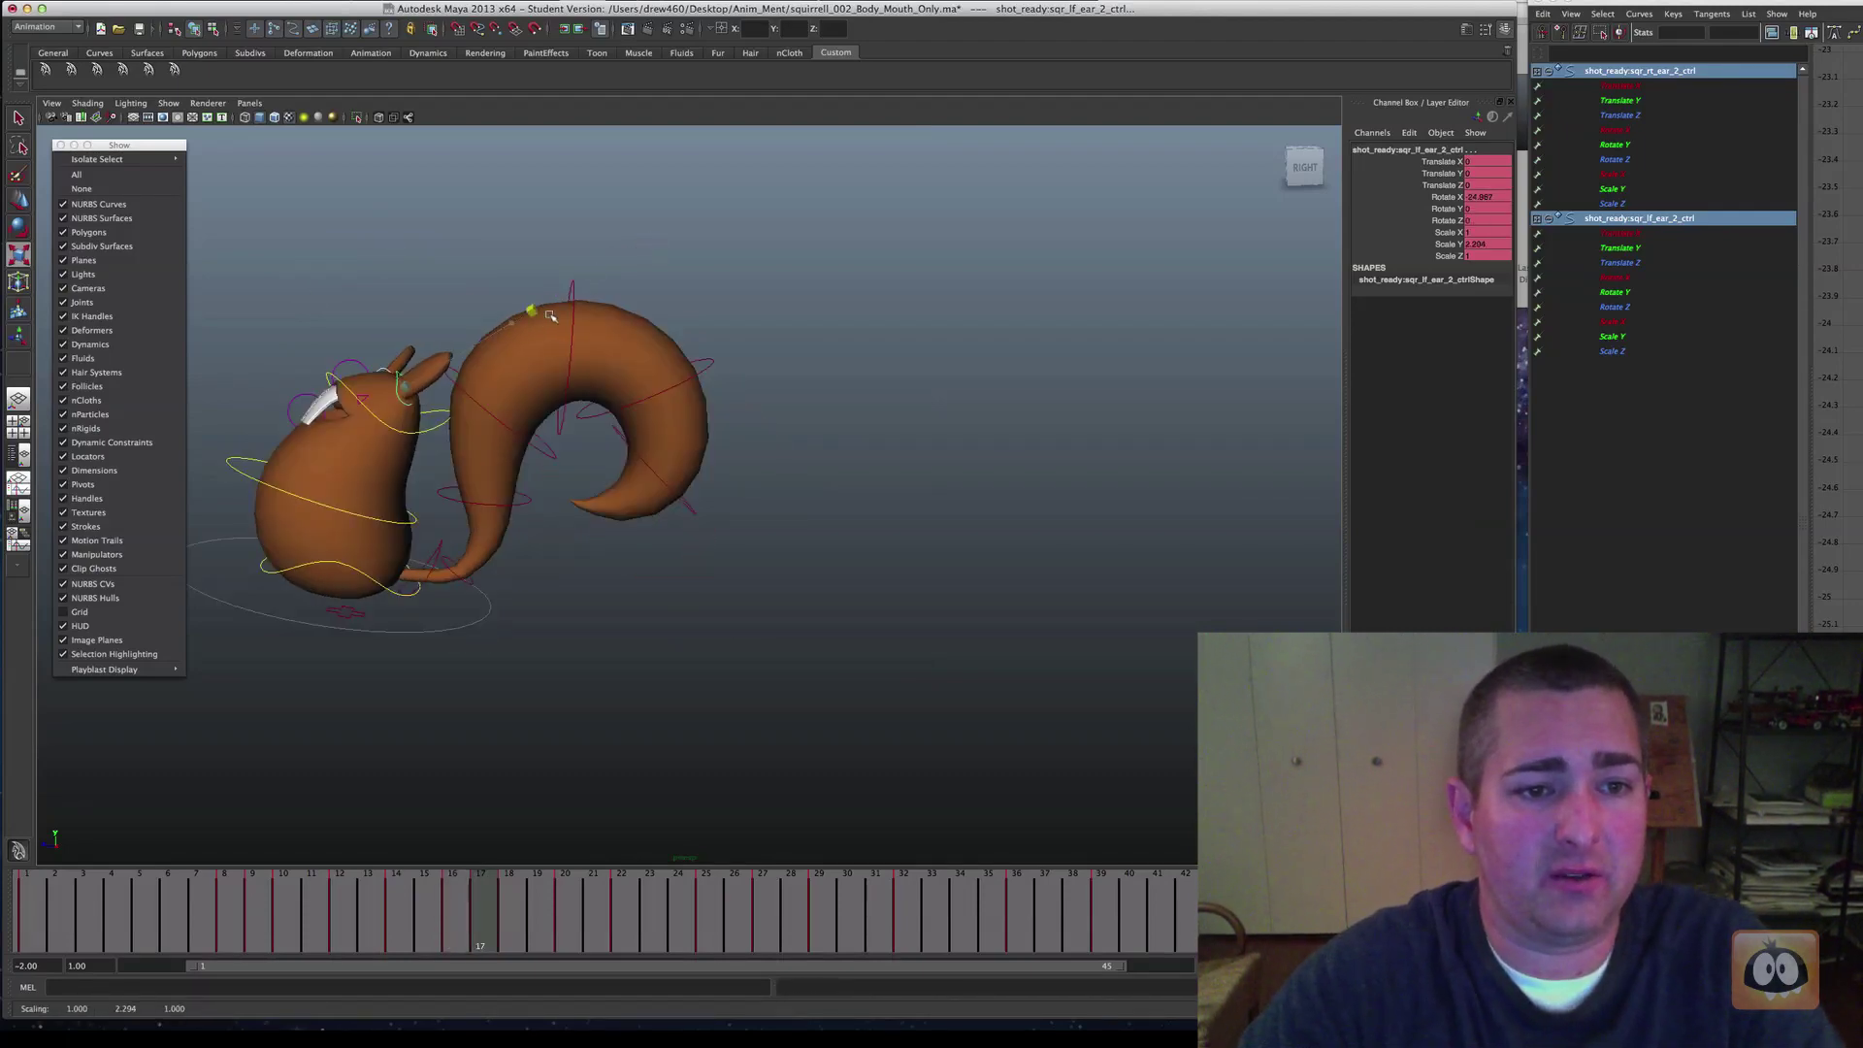
pyautogui.hotkey('alt', ',')
pyautogui.hotkey('alt', '.')
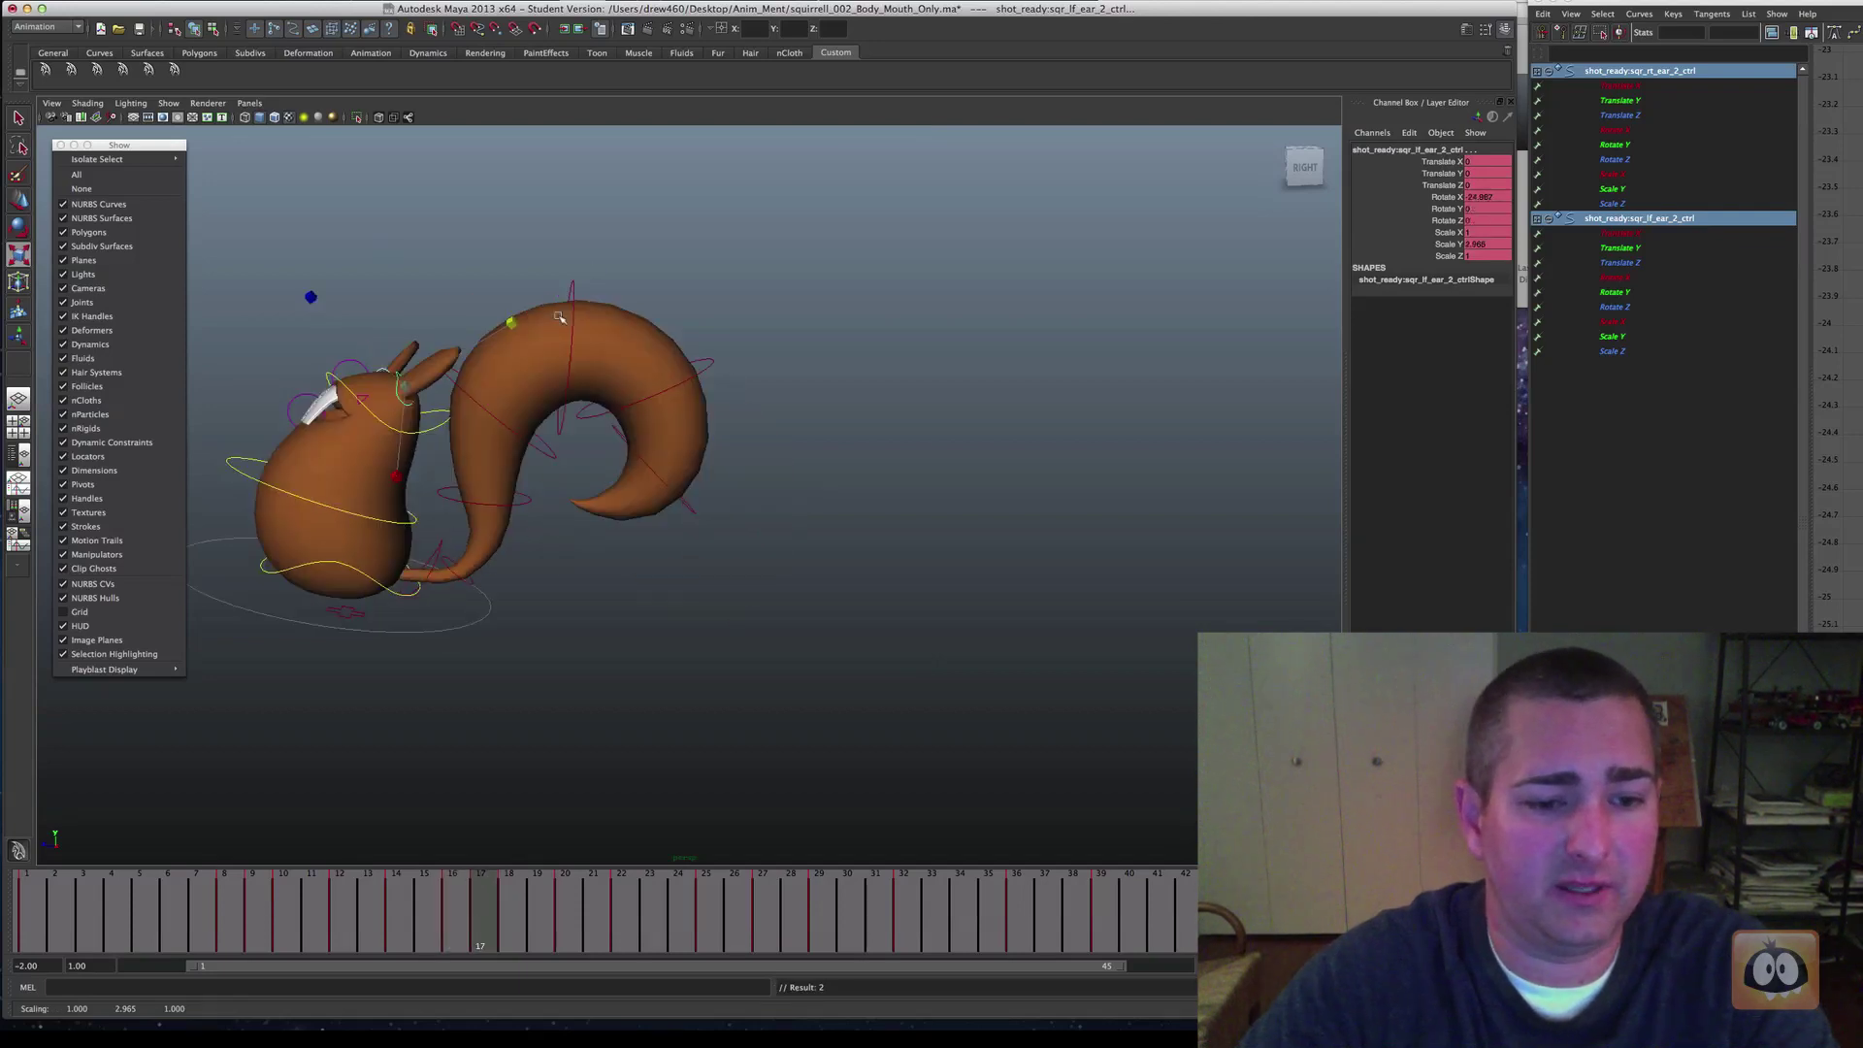
pyautogui.hotkey('alt', ',')
pyautogui.hotkey('alt', '.')
pyautogui.hotkey('alt', ',')
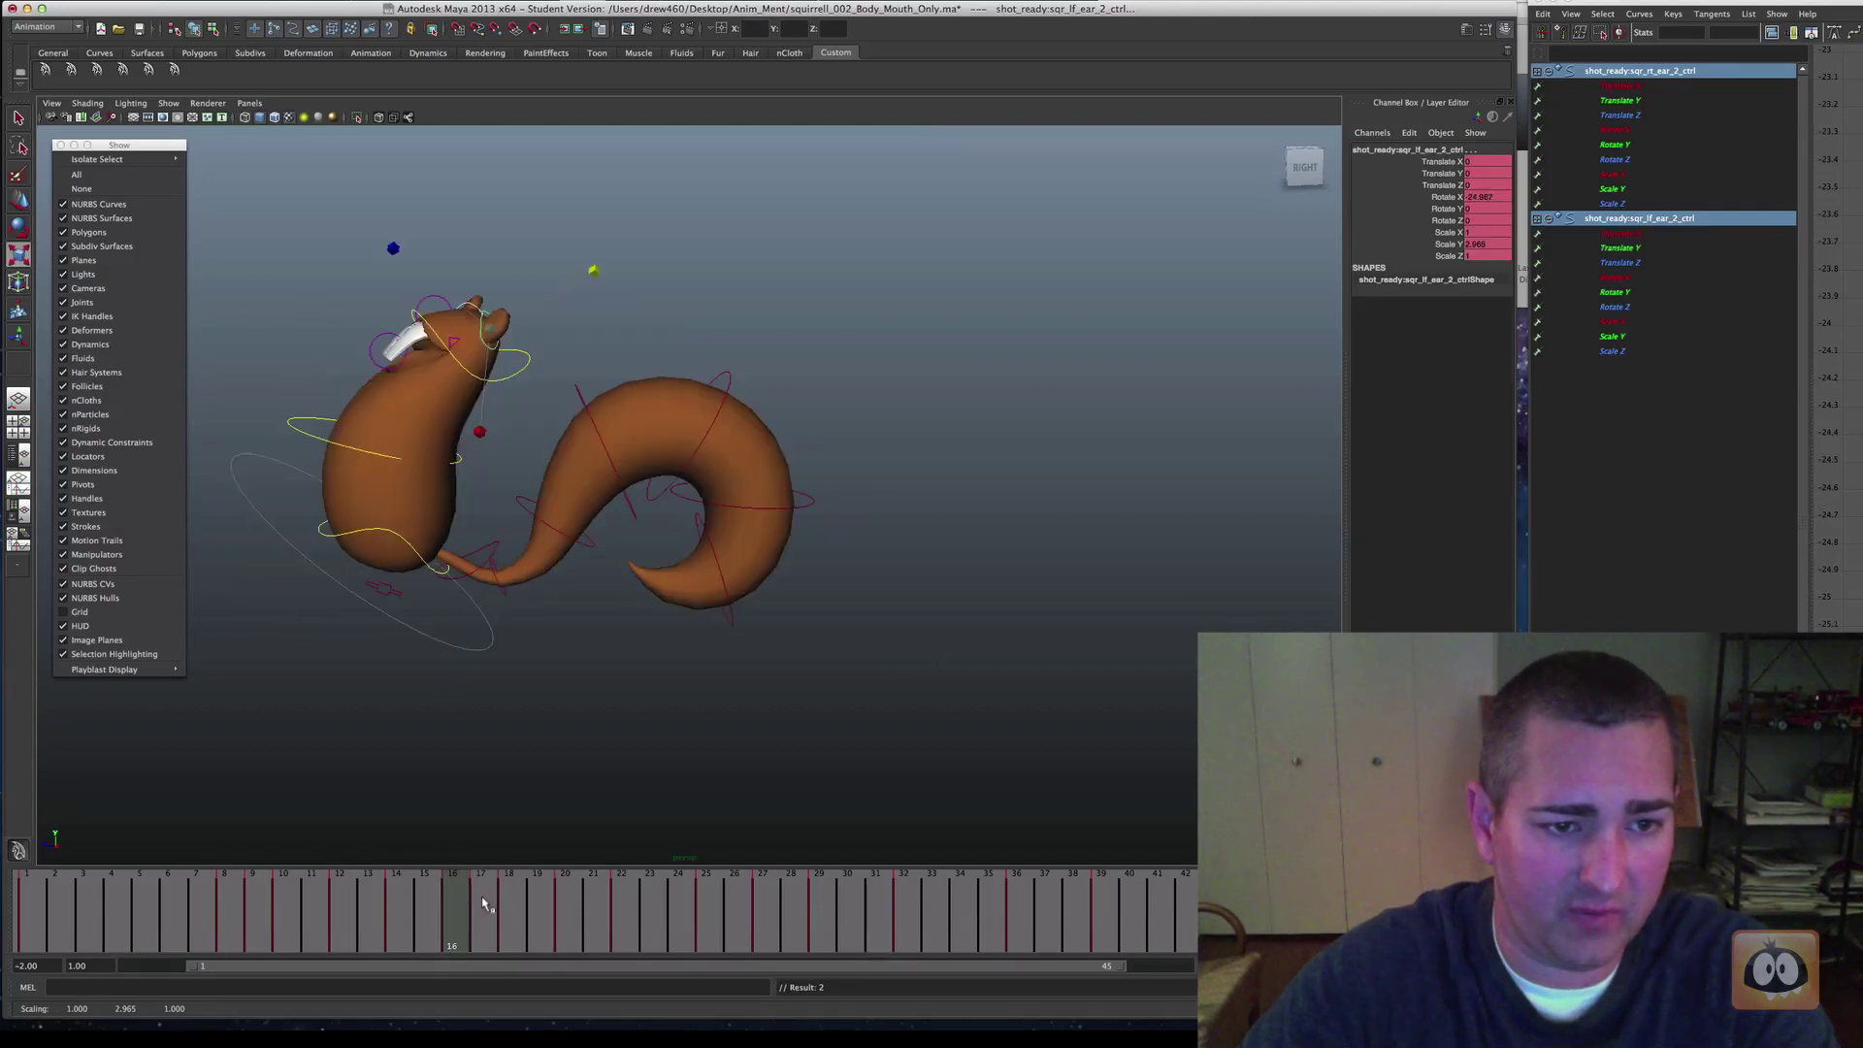
pyautogui.hotkey('alt', '.')
pyautogui.hotkey('alt', ',')
# Stretch both ears slightly more on Scale Y at frame 16 and check the pose against frames 14 and 17
pyautogui.press('.')
pyautogui.press(',')
pyautogui.press(',')
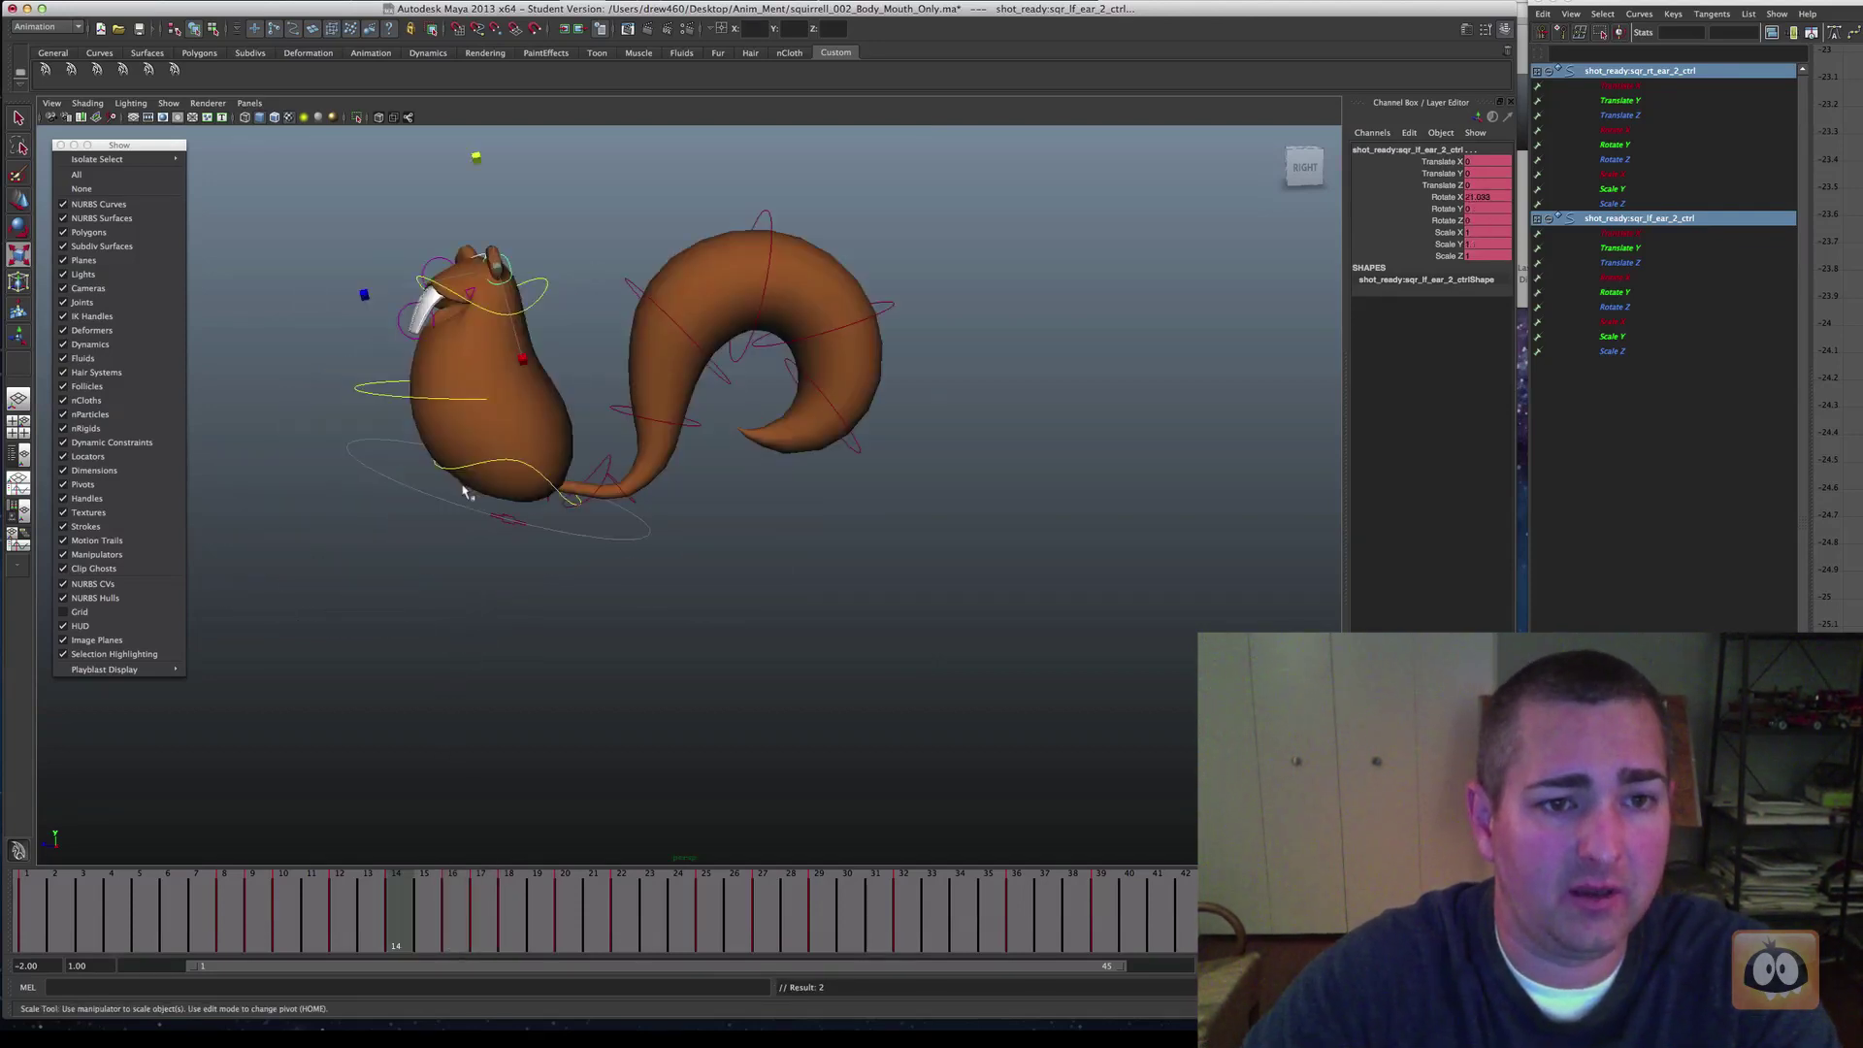
pyautogui.press('.')
pyautogui.press('.')
pyautogui.press(',')
pyautogui.moveTo(594, 274); pyautogui.dragTo(603, 275)
pyautogui.hotkey('alt', '.')
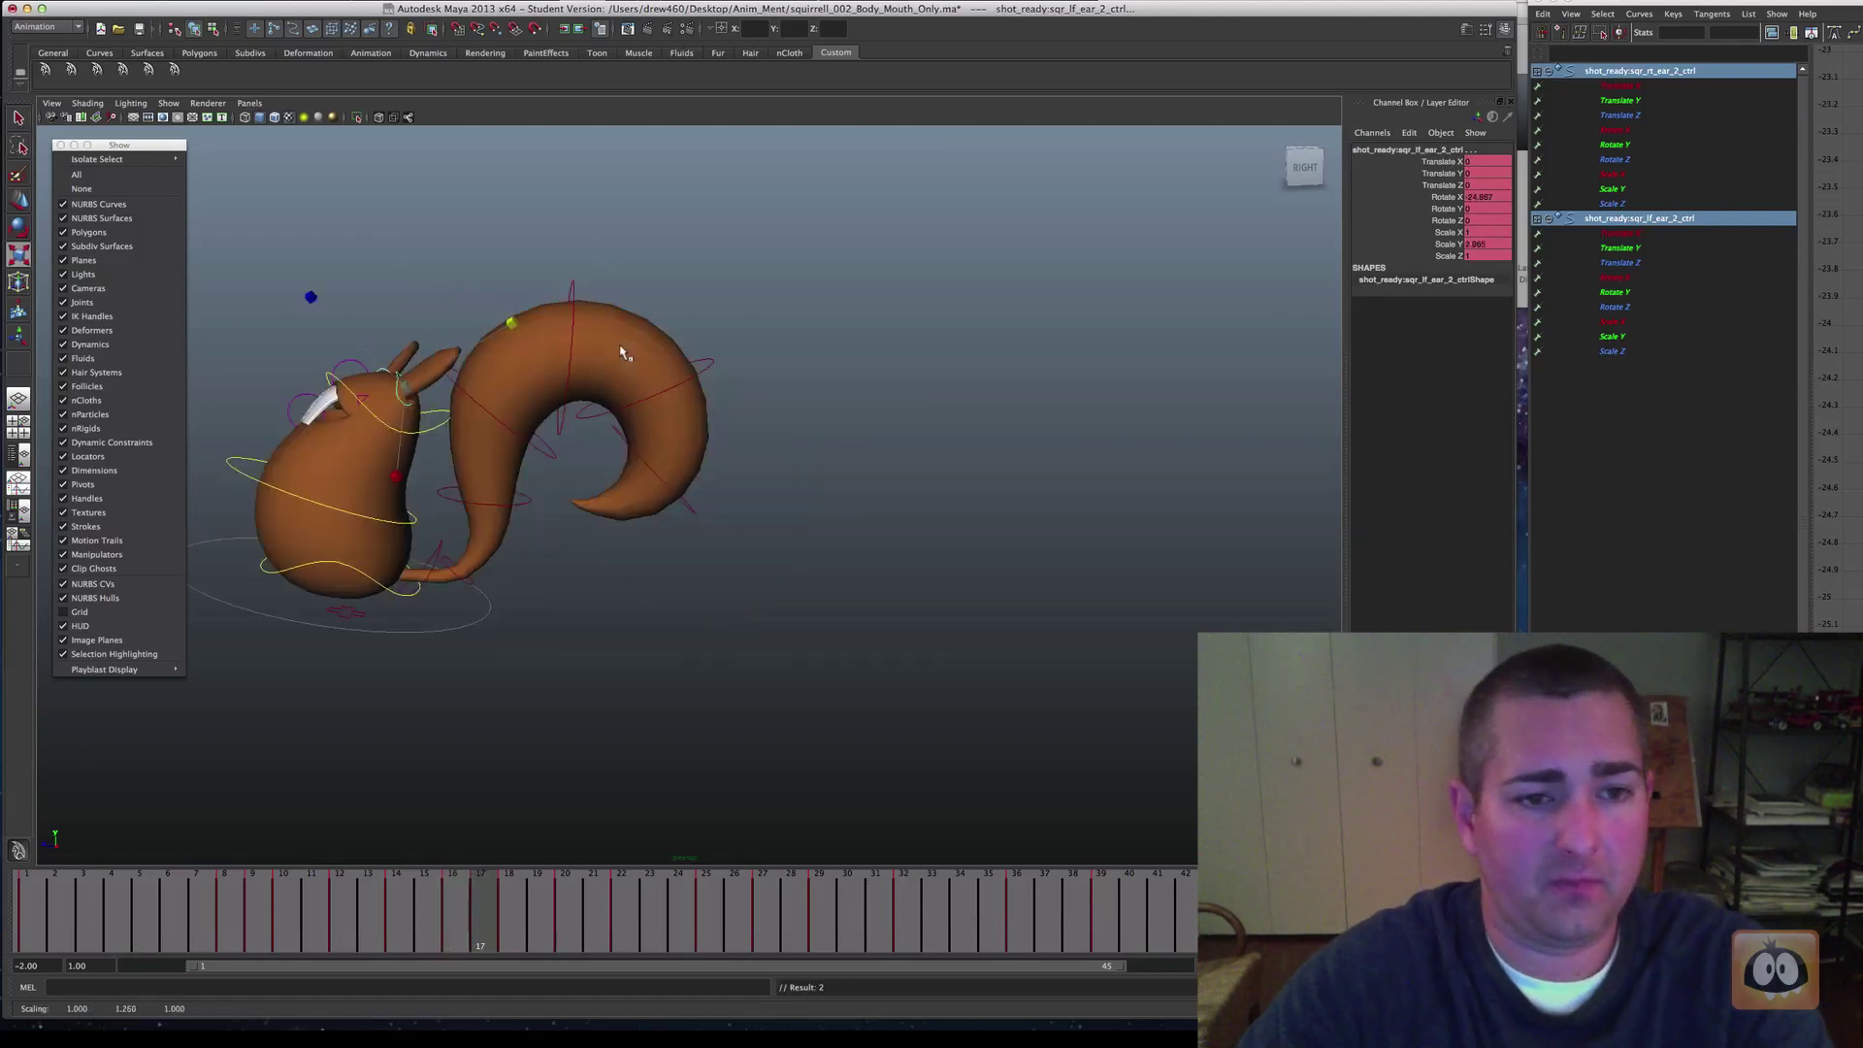
# Compare frames 17 and 18, and scale both ears down slightly on Y at frame 17
pyautogui.hotkey('alt', '.')
pyautogui.hotkey('alt', ',')
pyautogui.moveTo(514, 332); pyautogui.dragTo(504, 345)
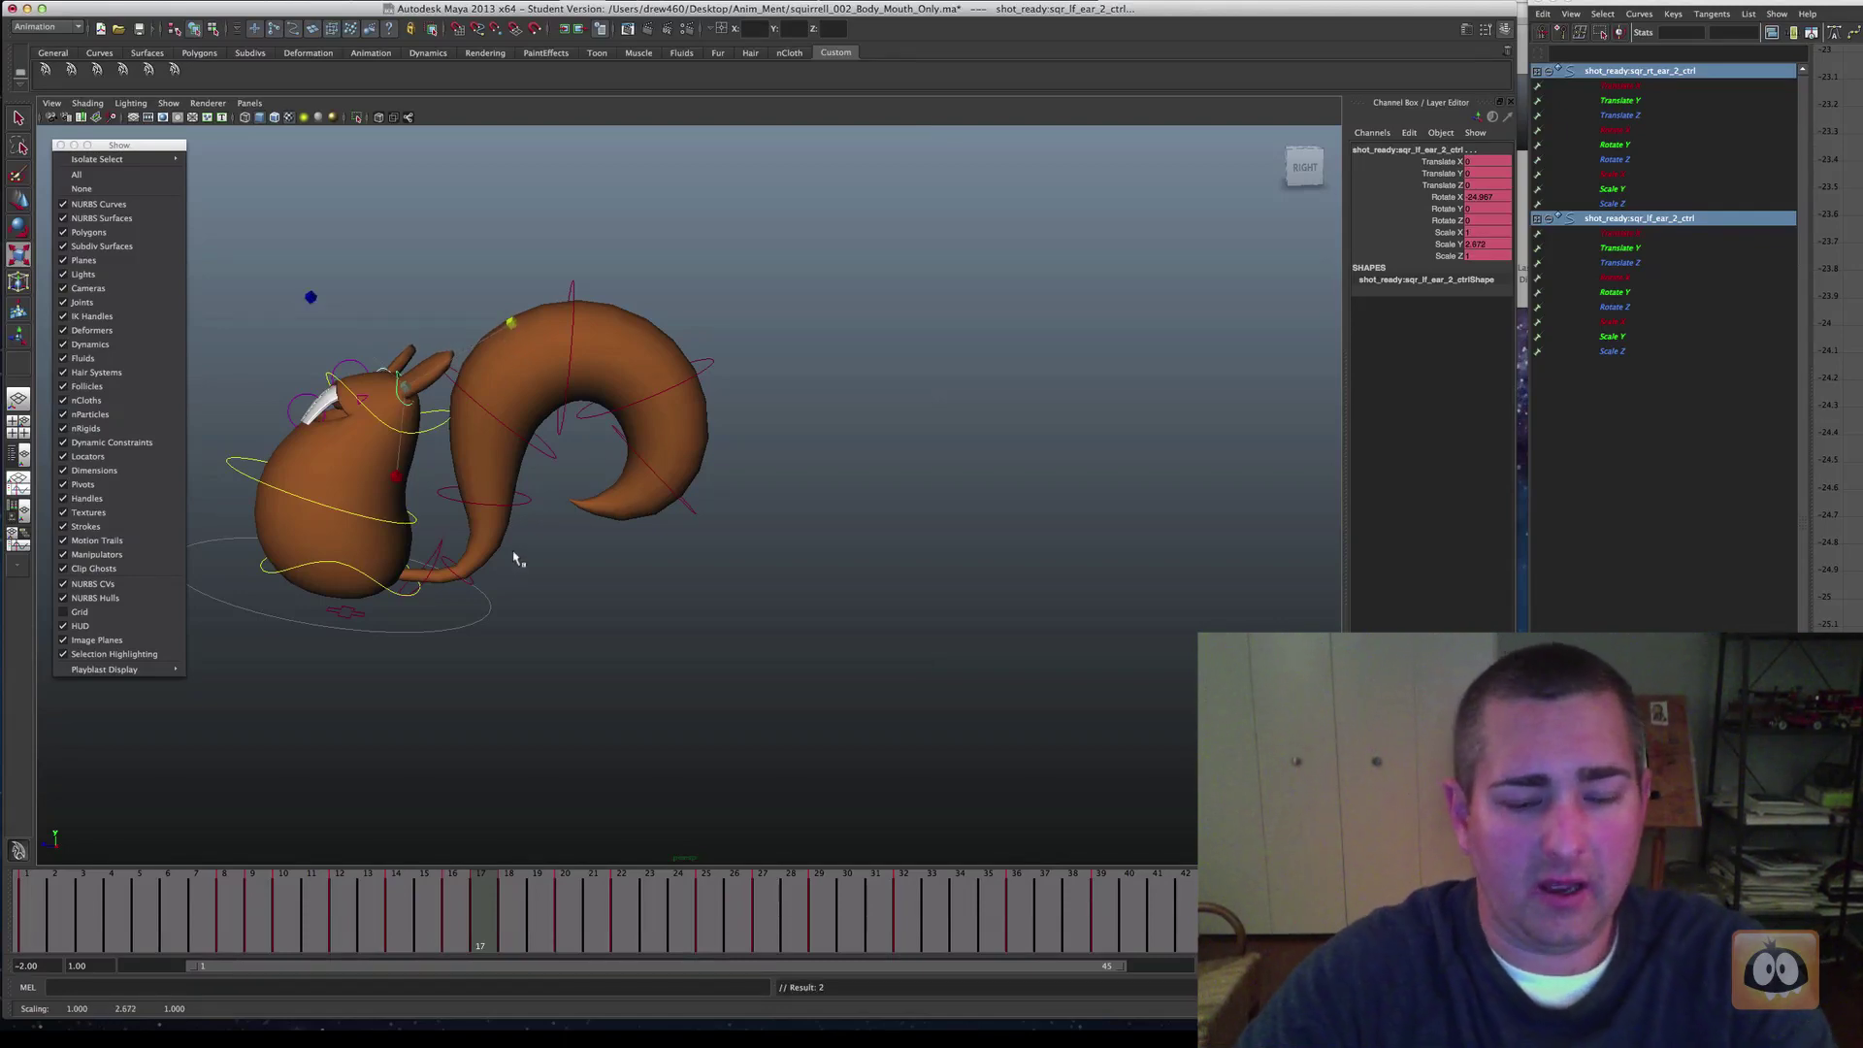
# At frame 18, stretch both ears slightly on Scale Y and rotate them about -19° on X
pyautogui.hotkey('alt', '.')
pyautogui.moveTo(386, 335); pyautogui.dragTo(405, 292)
pyautogui.press('e')
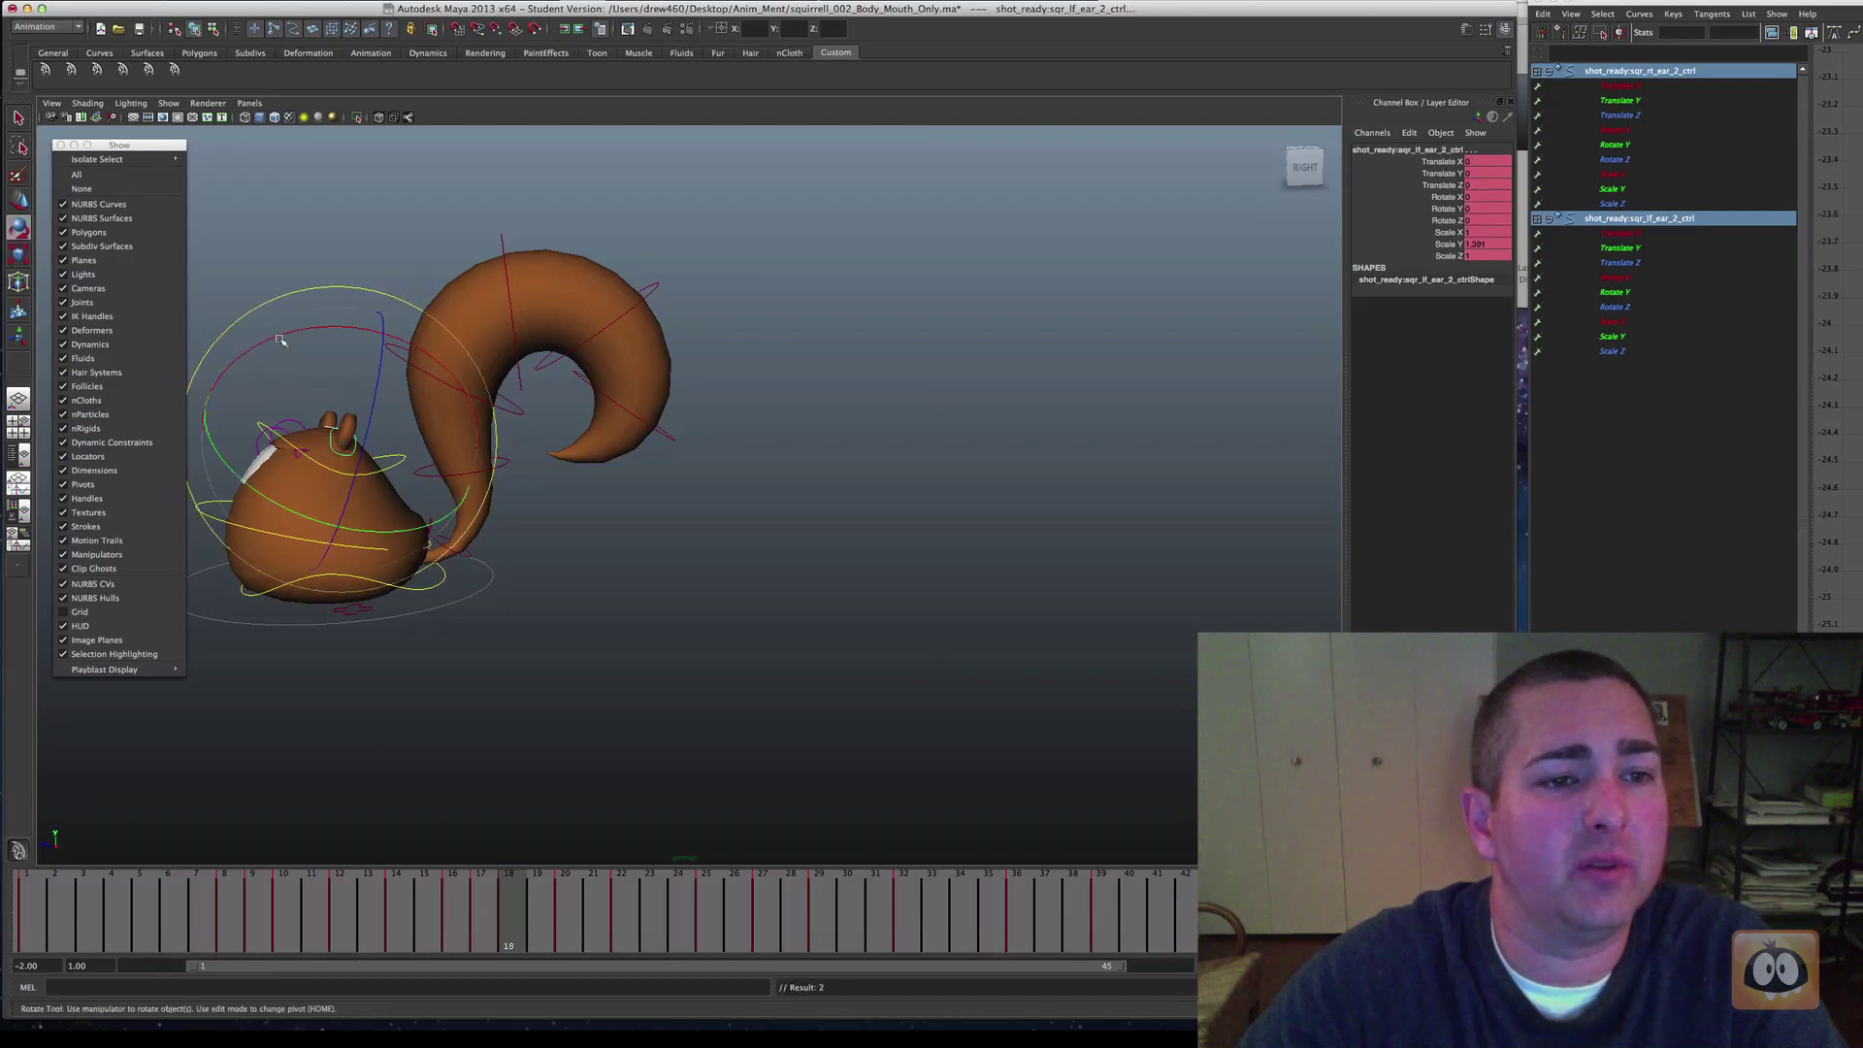
pyautogui.moveTo(280, 340); pyautogui.dragTo(335, 329)
pyautogui.hotkey('alt', ',')
pyautogui.hotkey('alt', '.')
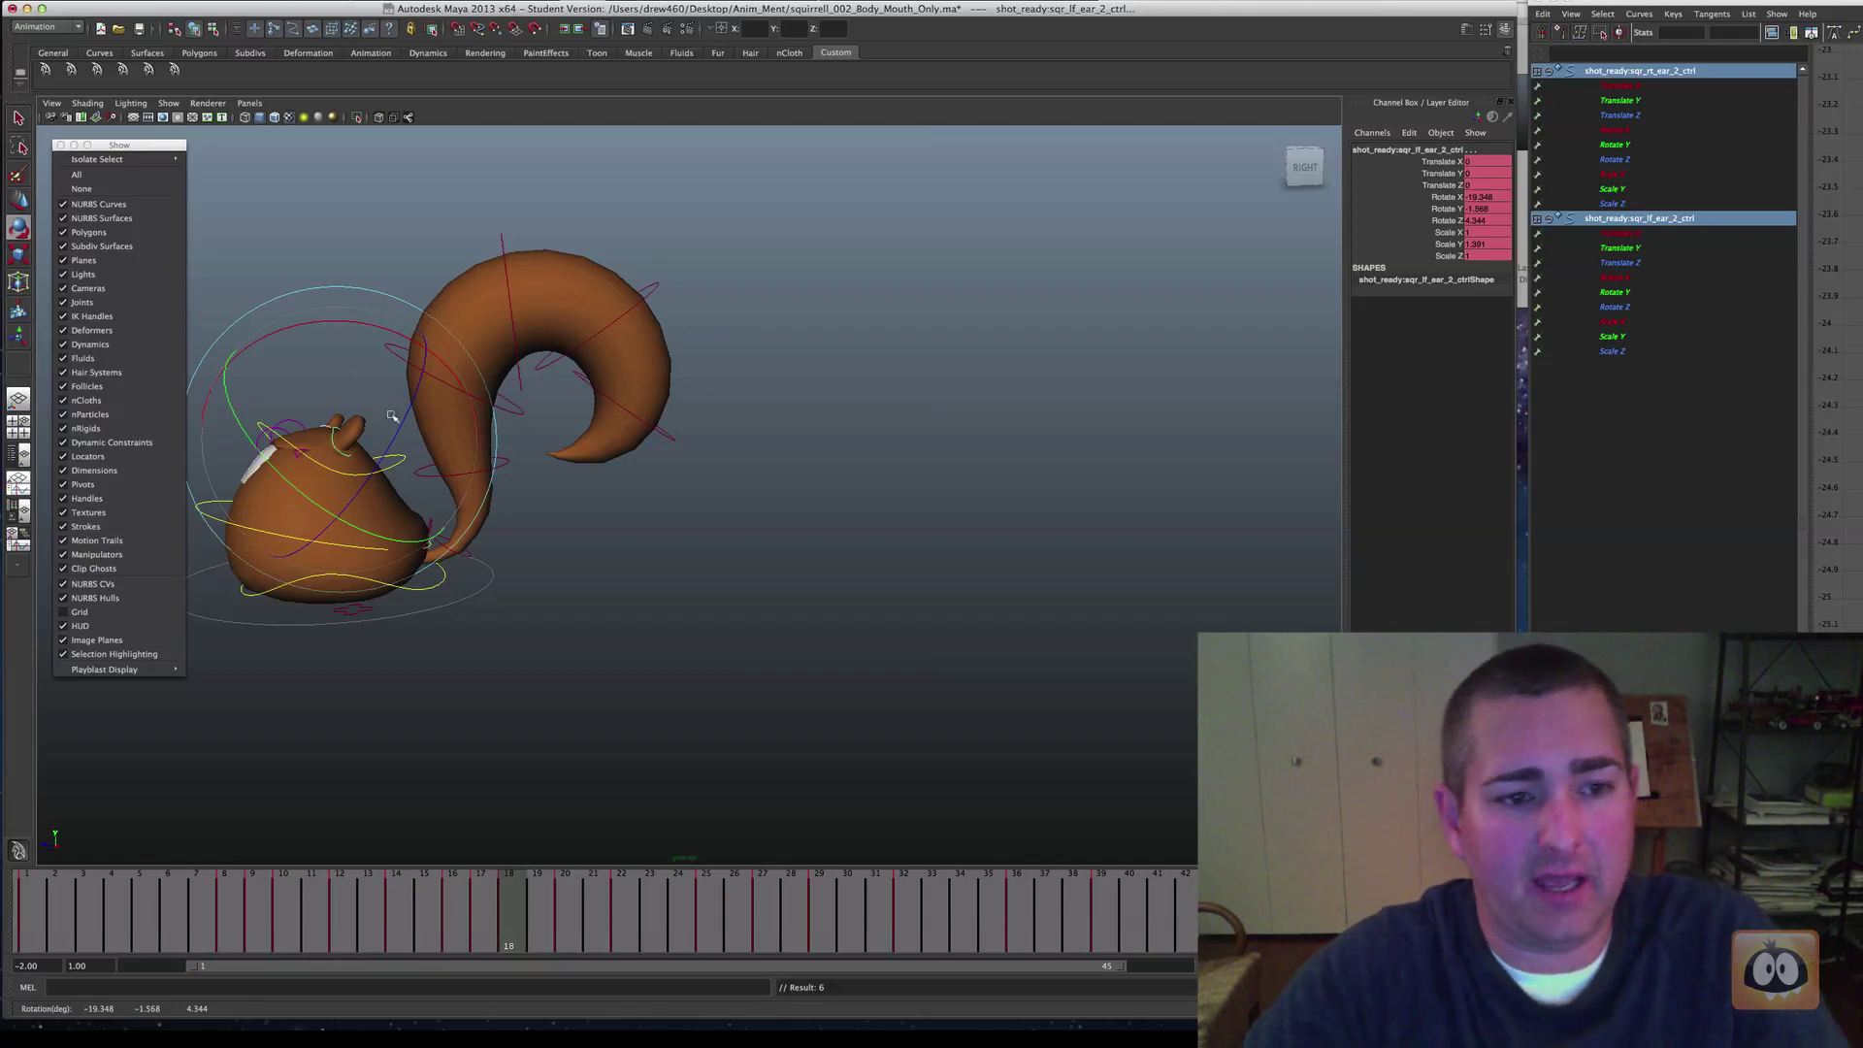
# Rotate both ear controls about -47° on X at frame 20 and compare with the preceding pose
pyautogui.keyDown('alt'); pyautogui.moveTo(411, 501); pyautogui.dragTo(657, 477, button='middle'); pyautogui.keyUp('alt')
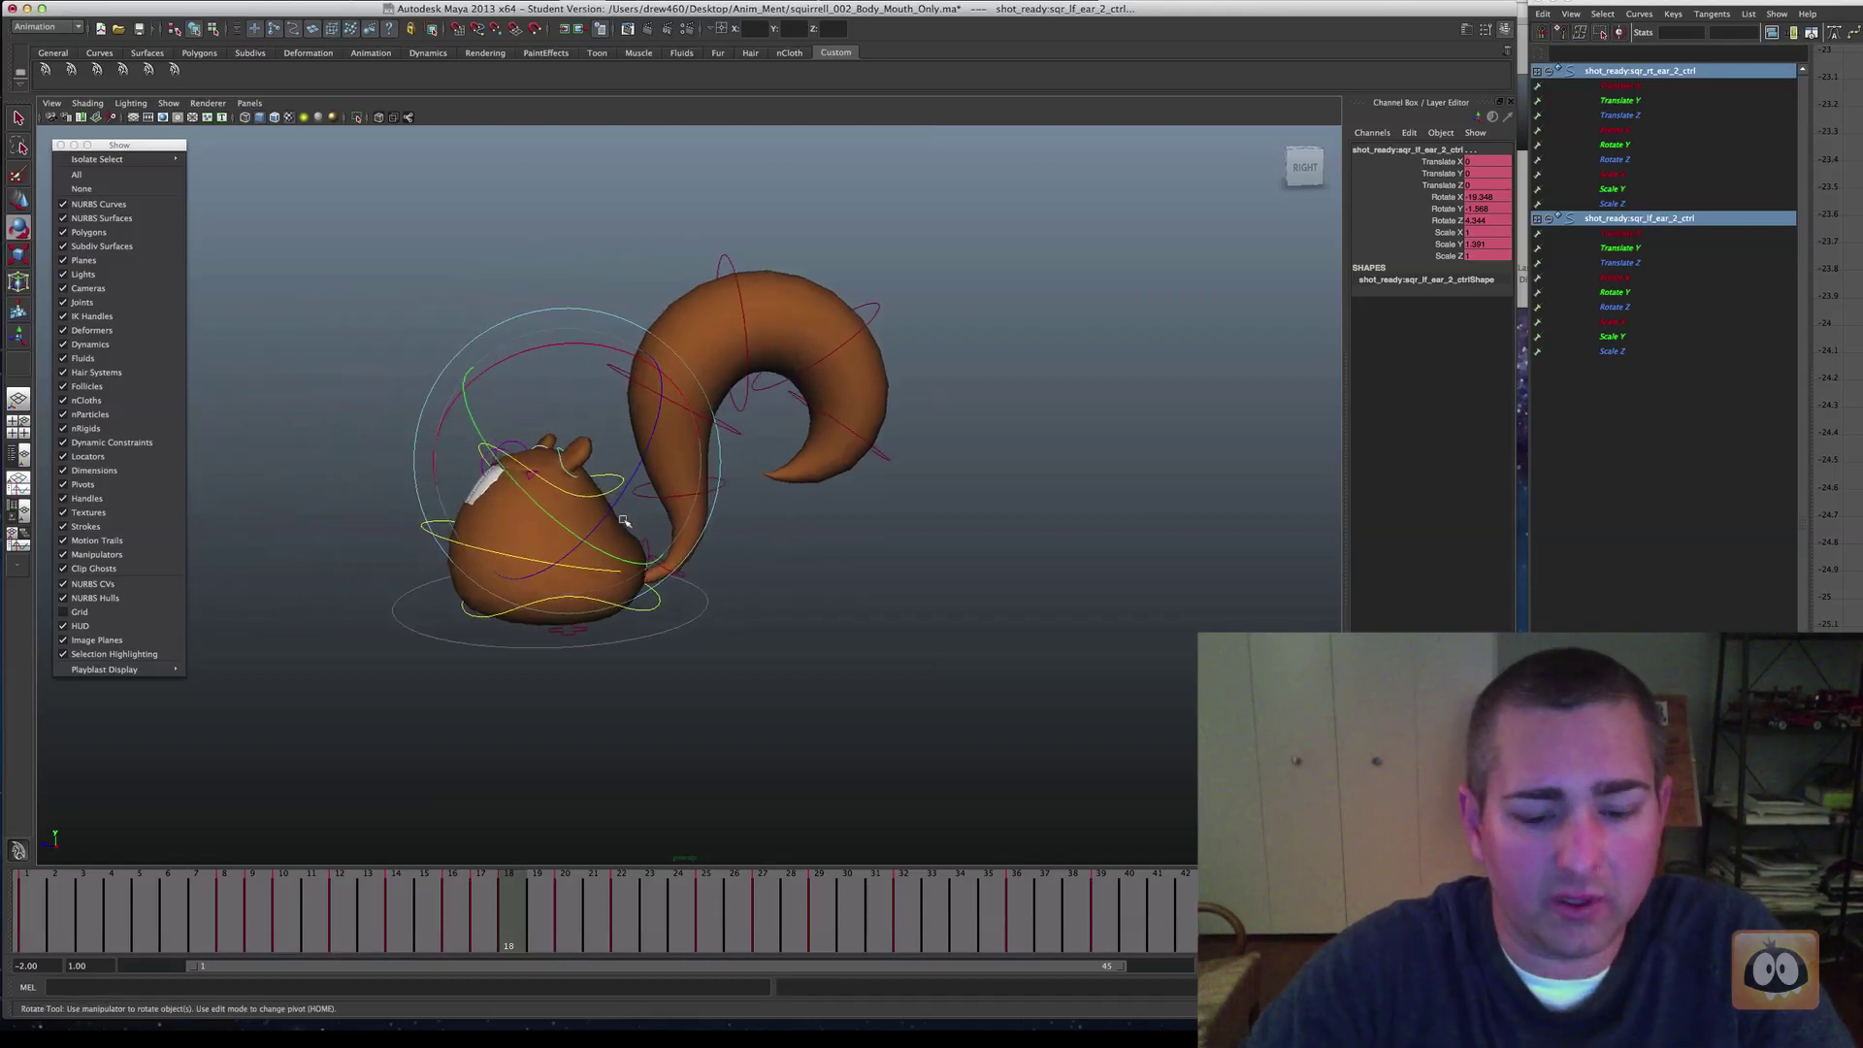
pyautogui.hotkey('alt', ',')
pyautogui.press('.')
pyautogui.press('.')
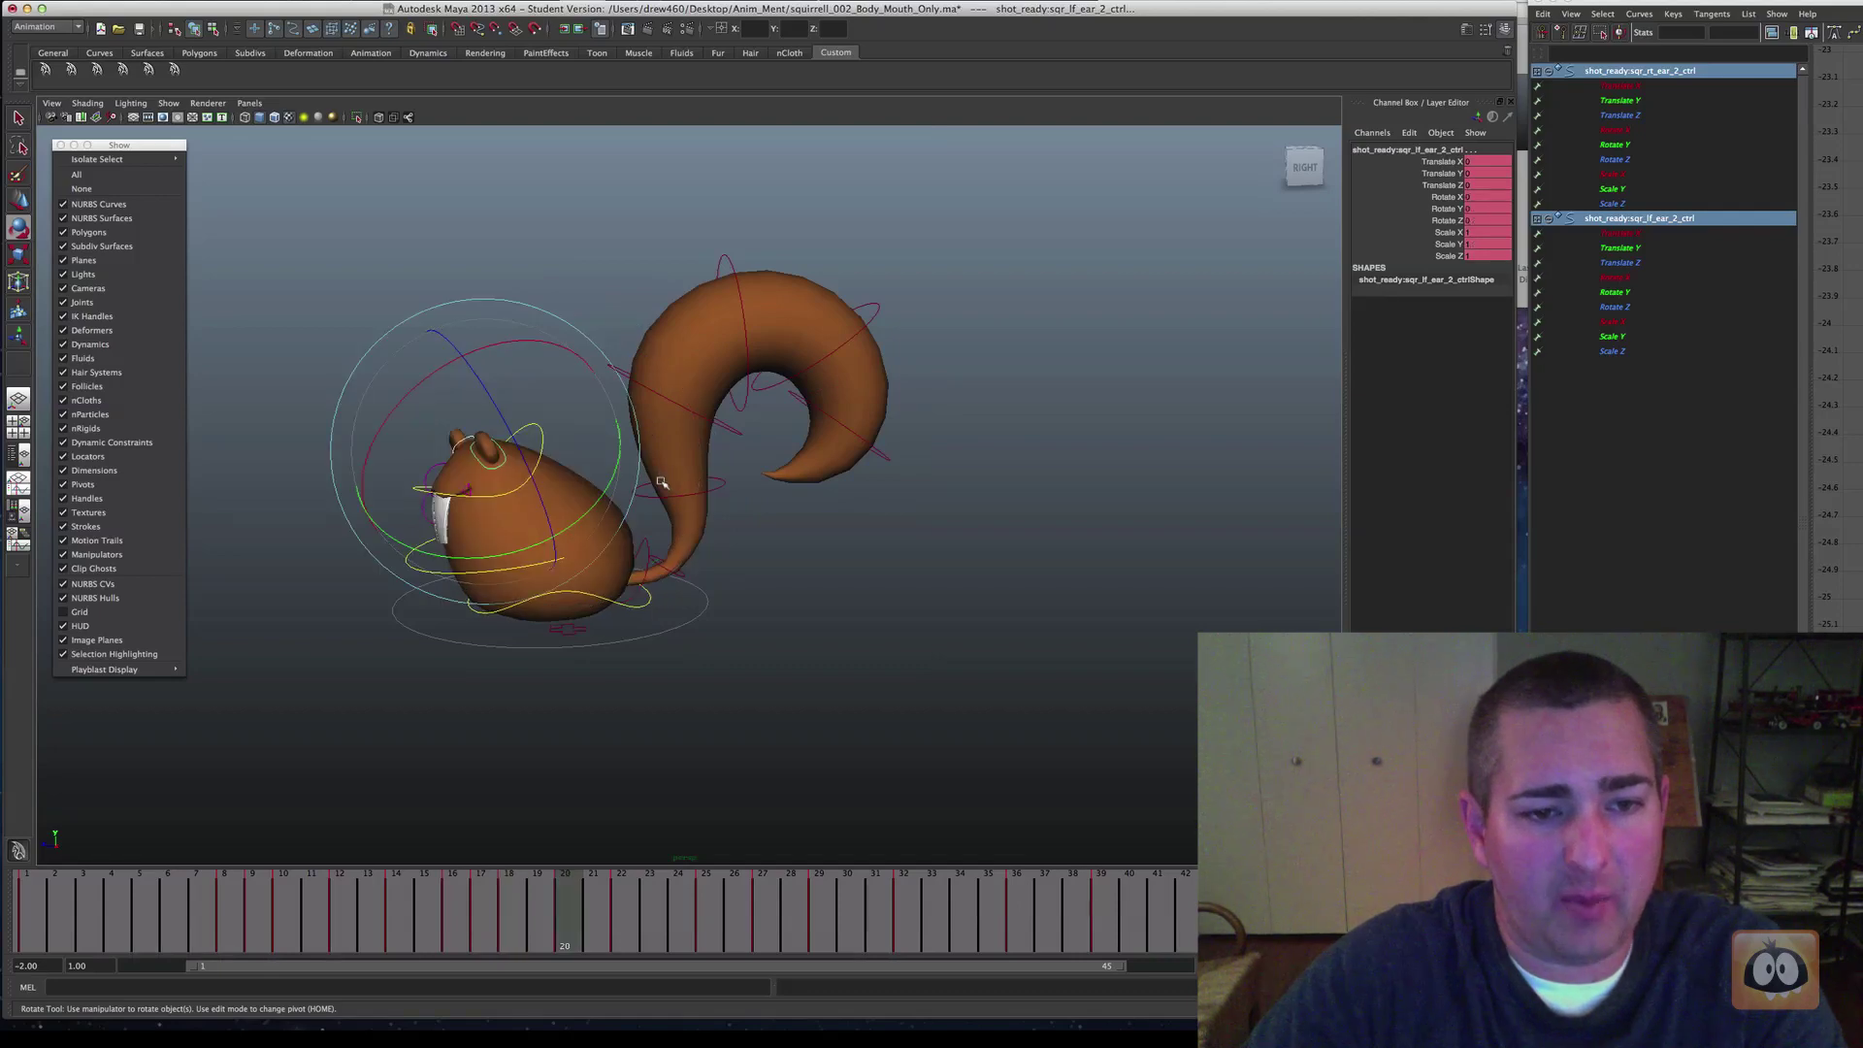
pyautogui.press(',')
pyautogui.press('.')
pyautogui.moveTo(417, 396); pyautogui.dragTo(520, 358)
pyautogui.press(',')
pyautogui.press('.')
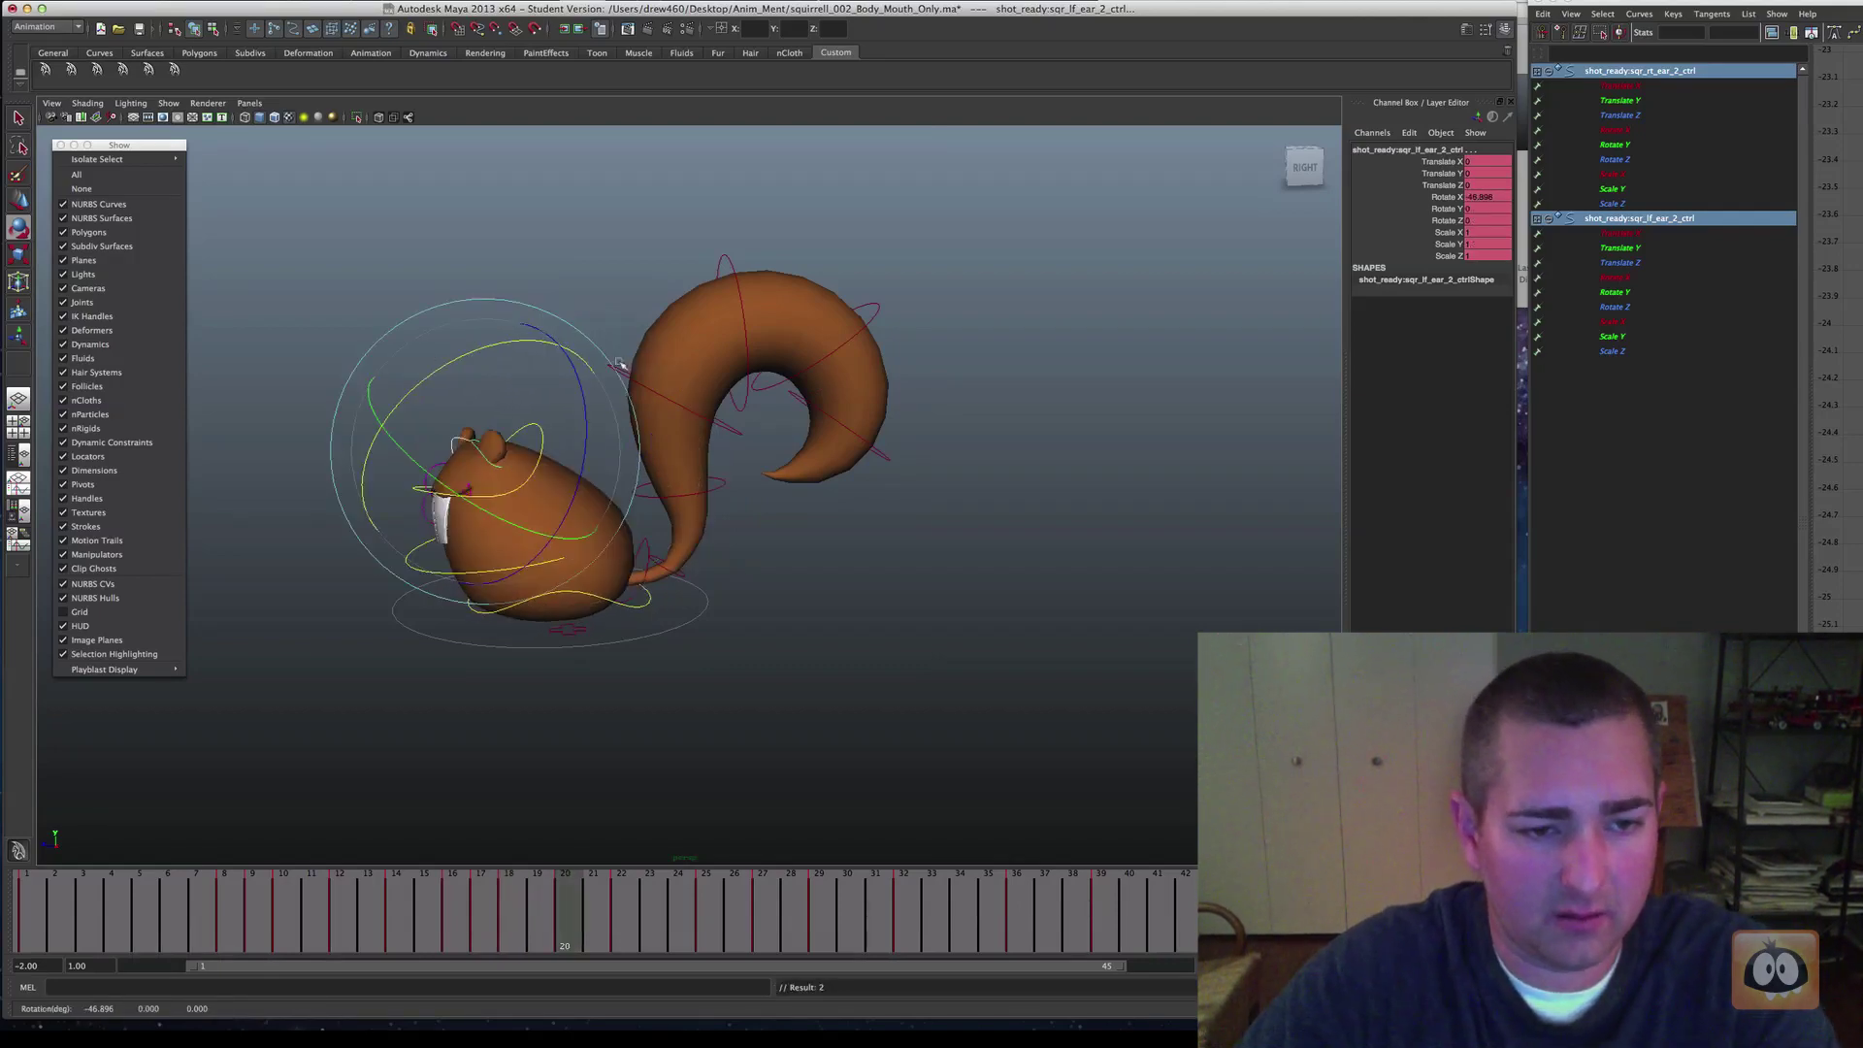
# Rotate both ear controls on X about 14° at frame 22 and about 26° at frame 25, comparing the two poses
pyautogui.press('.')
pyautogui.press(',')
pyautogui.press('.')
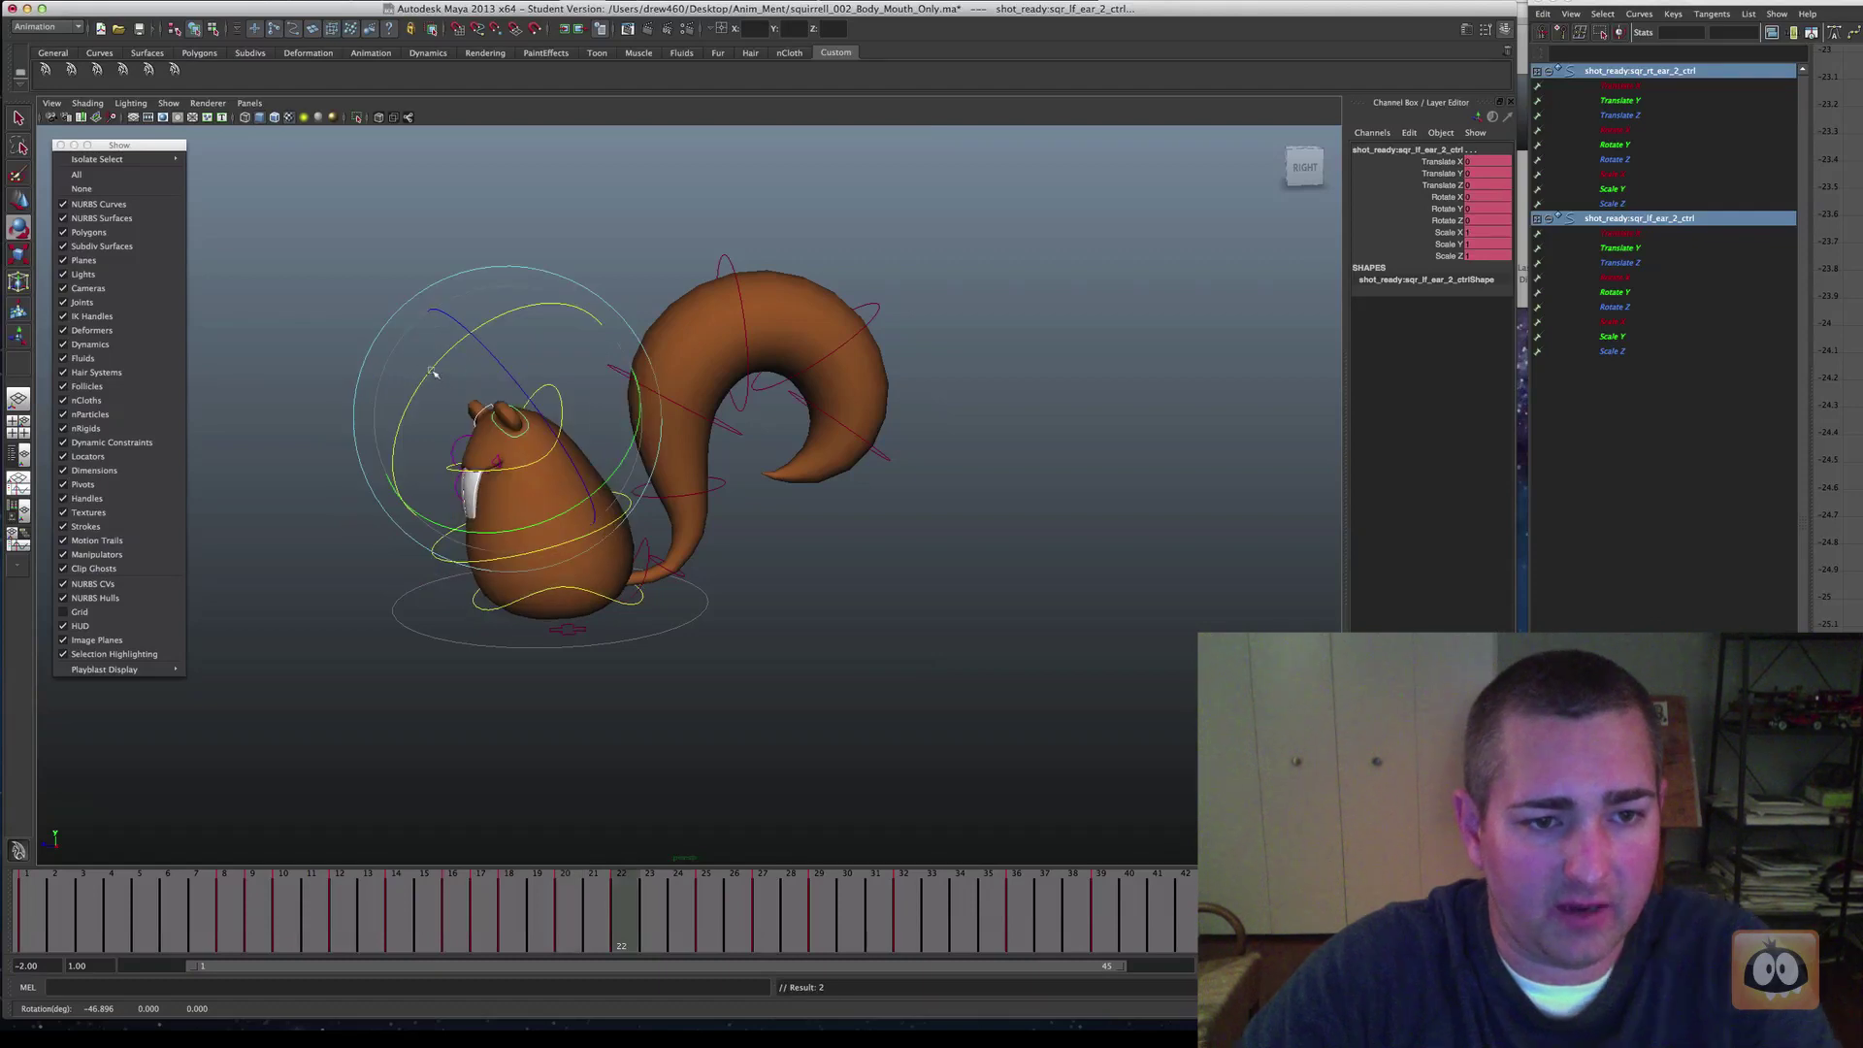
pyautogui.press('.')
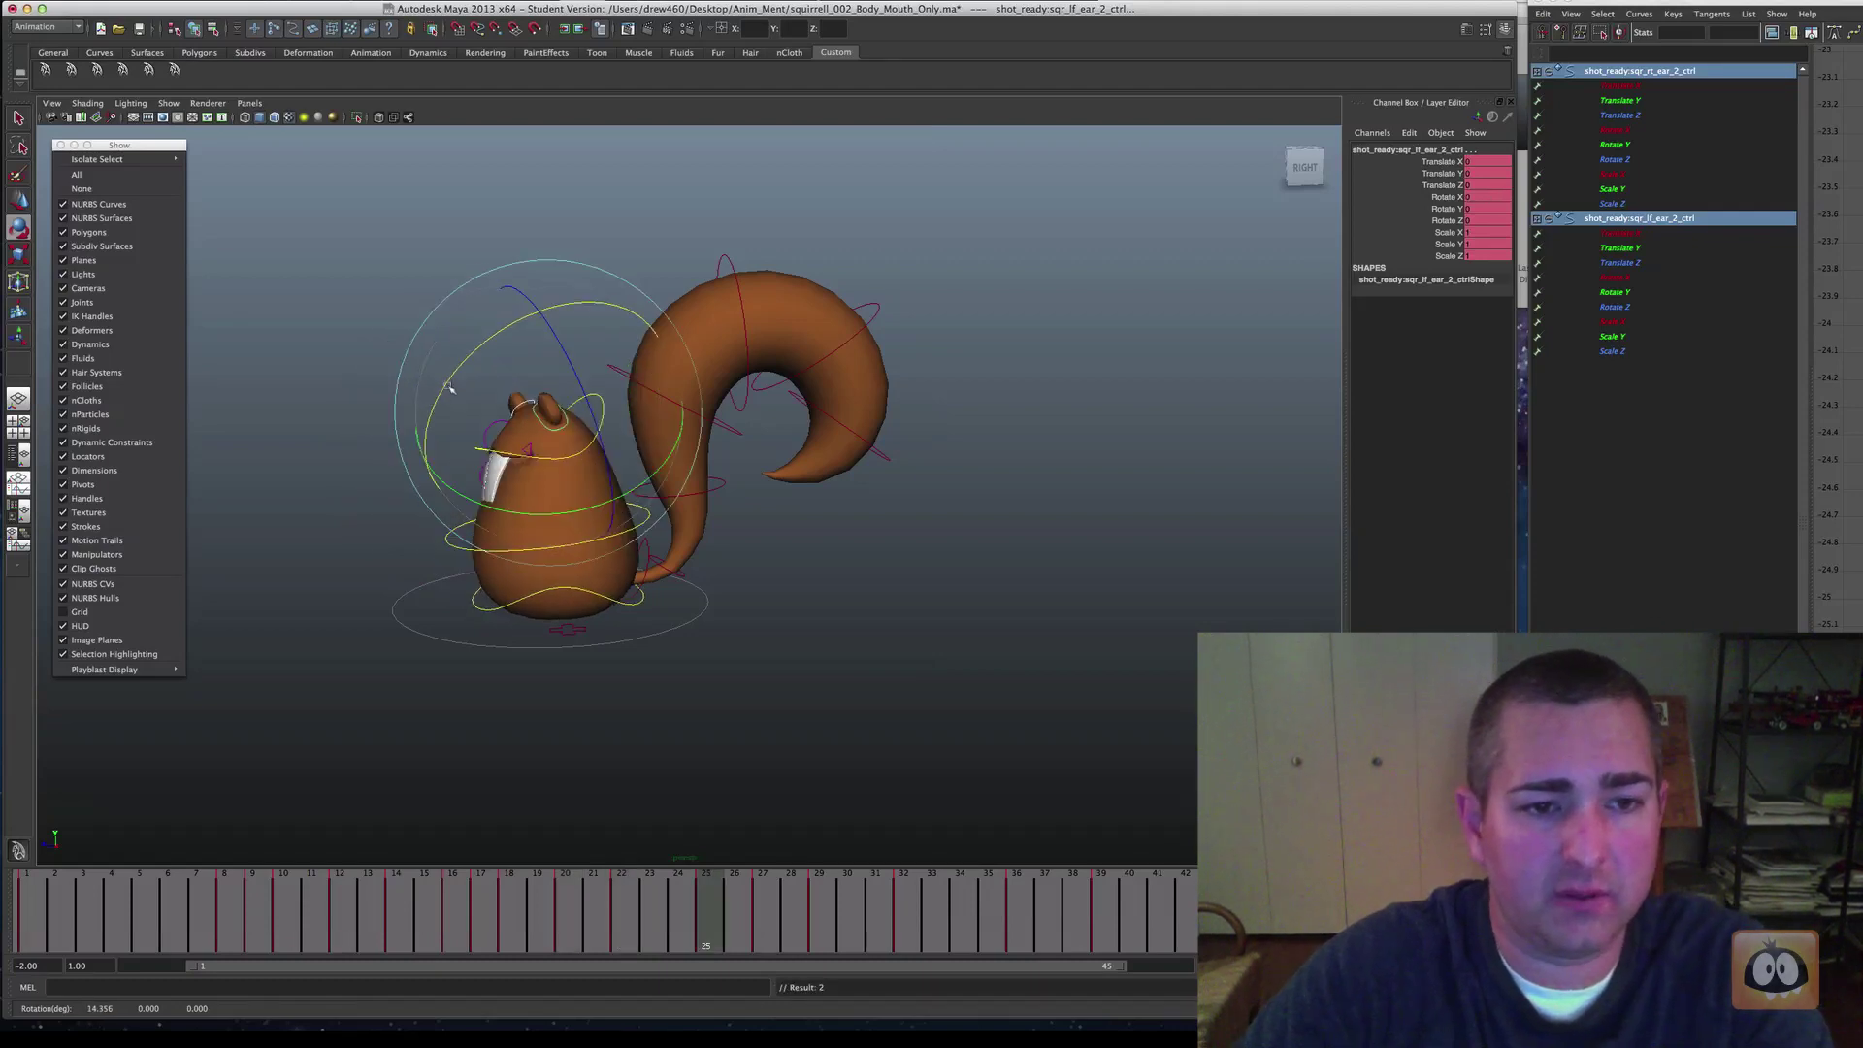
pyautogui.moveTo(468, 360); pyautogui.dragTo(437, 408)
pyautogui.press(',')
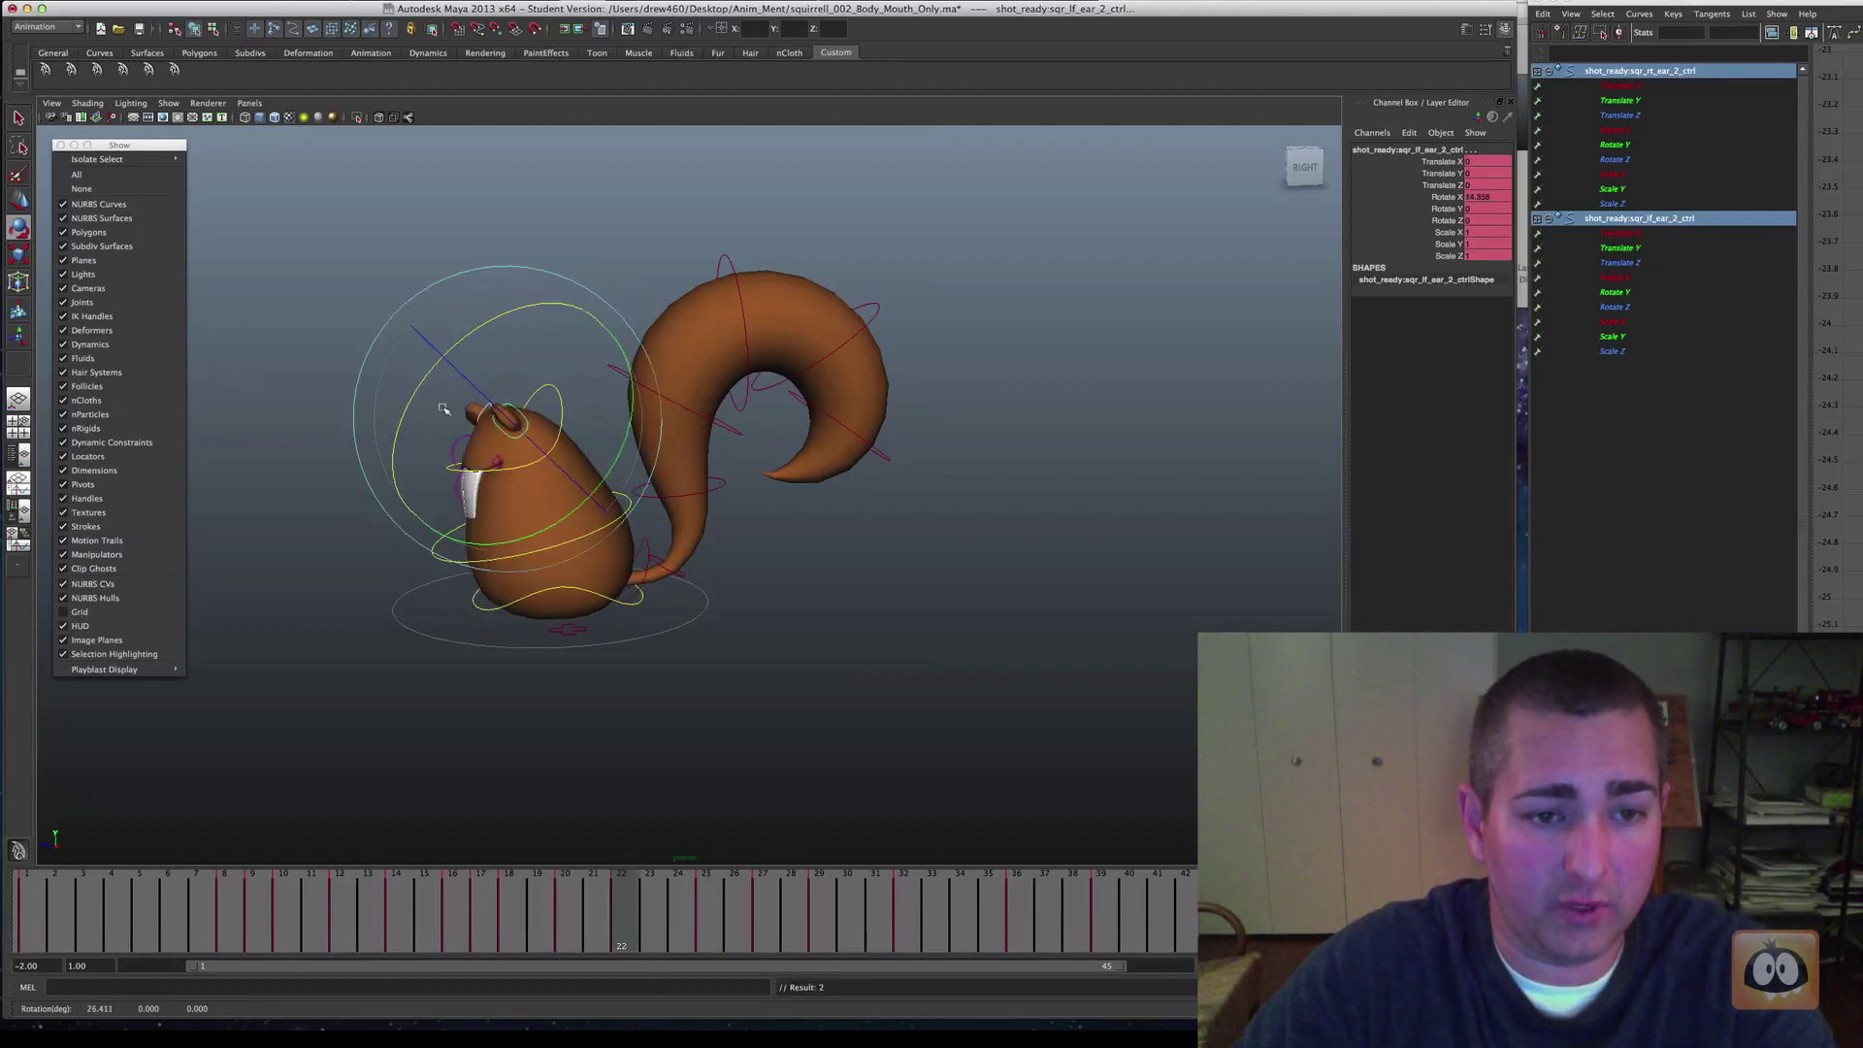
pyautogui.press('.')
# Shift both ear controls slightly along Y at frame 27 and compare with frame 25
pyautogui.press('.')
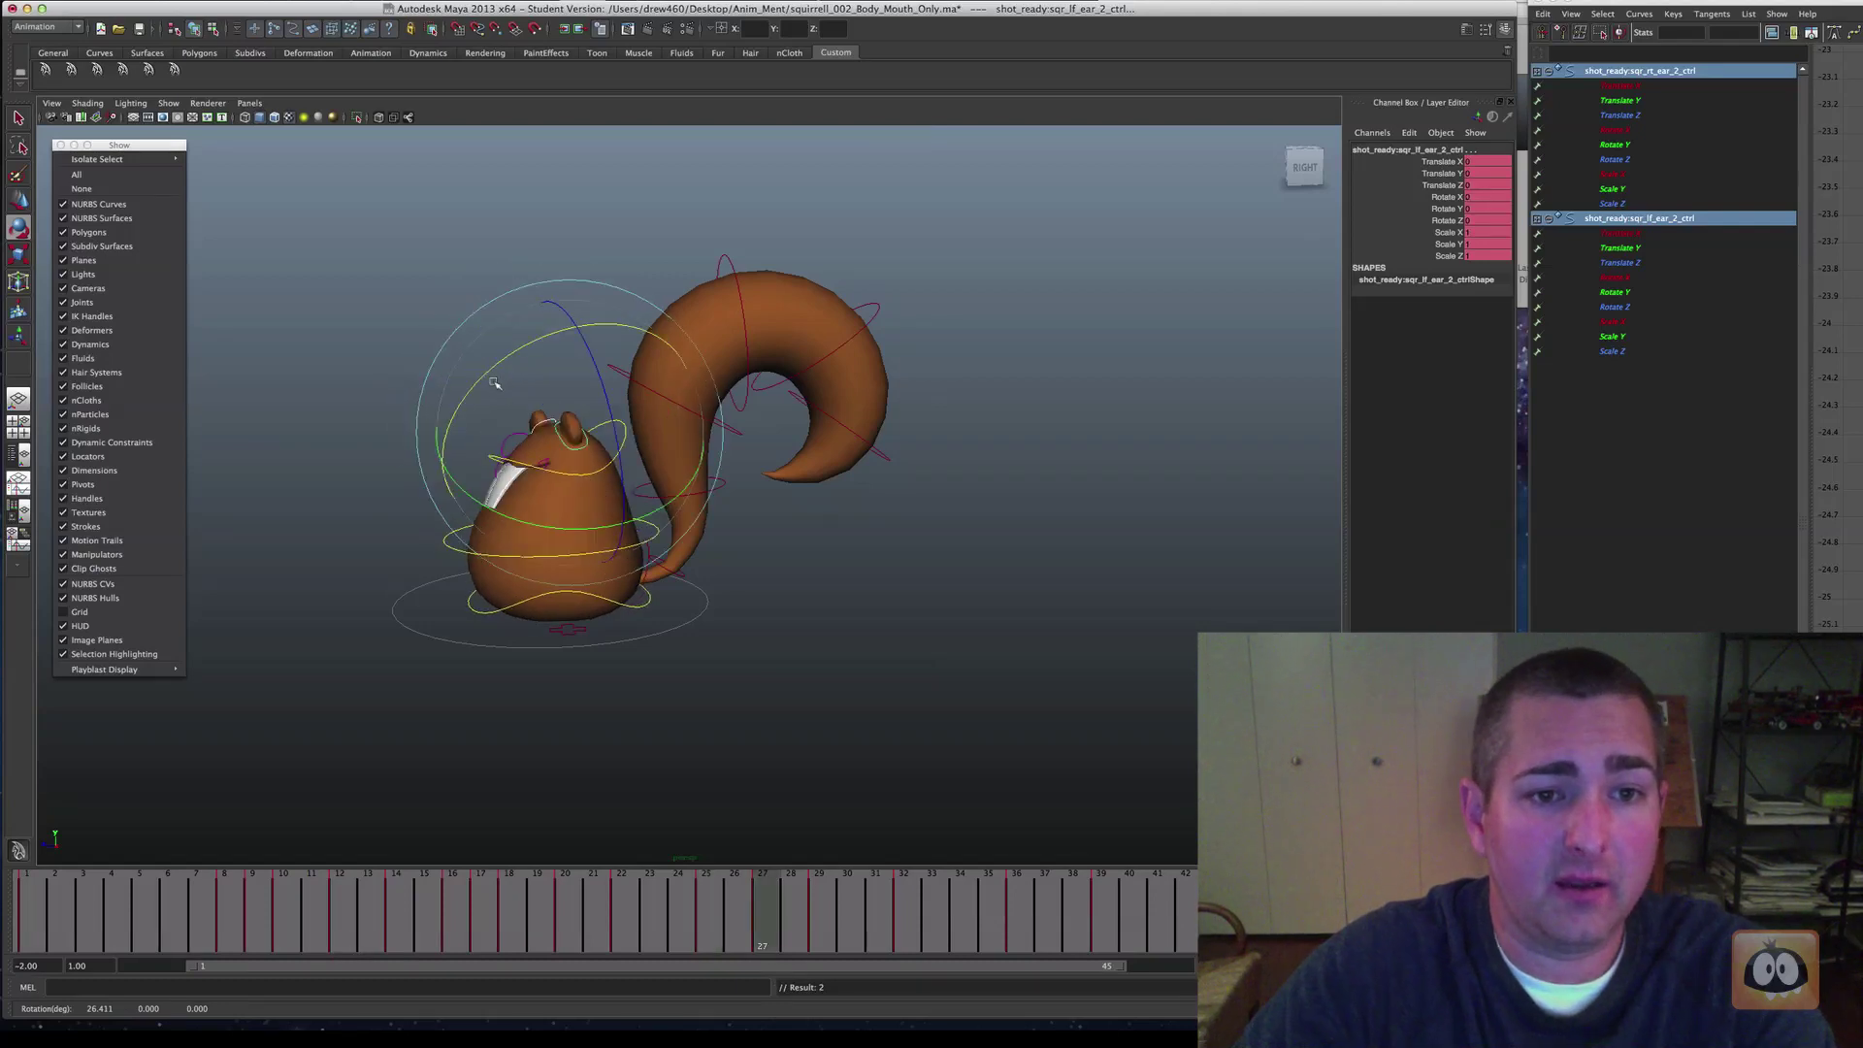
pyautogui.press('w')
pyautogui.moveTo(579, 364); pyautogui.dragTo(578, 358)
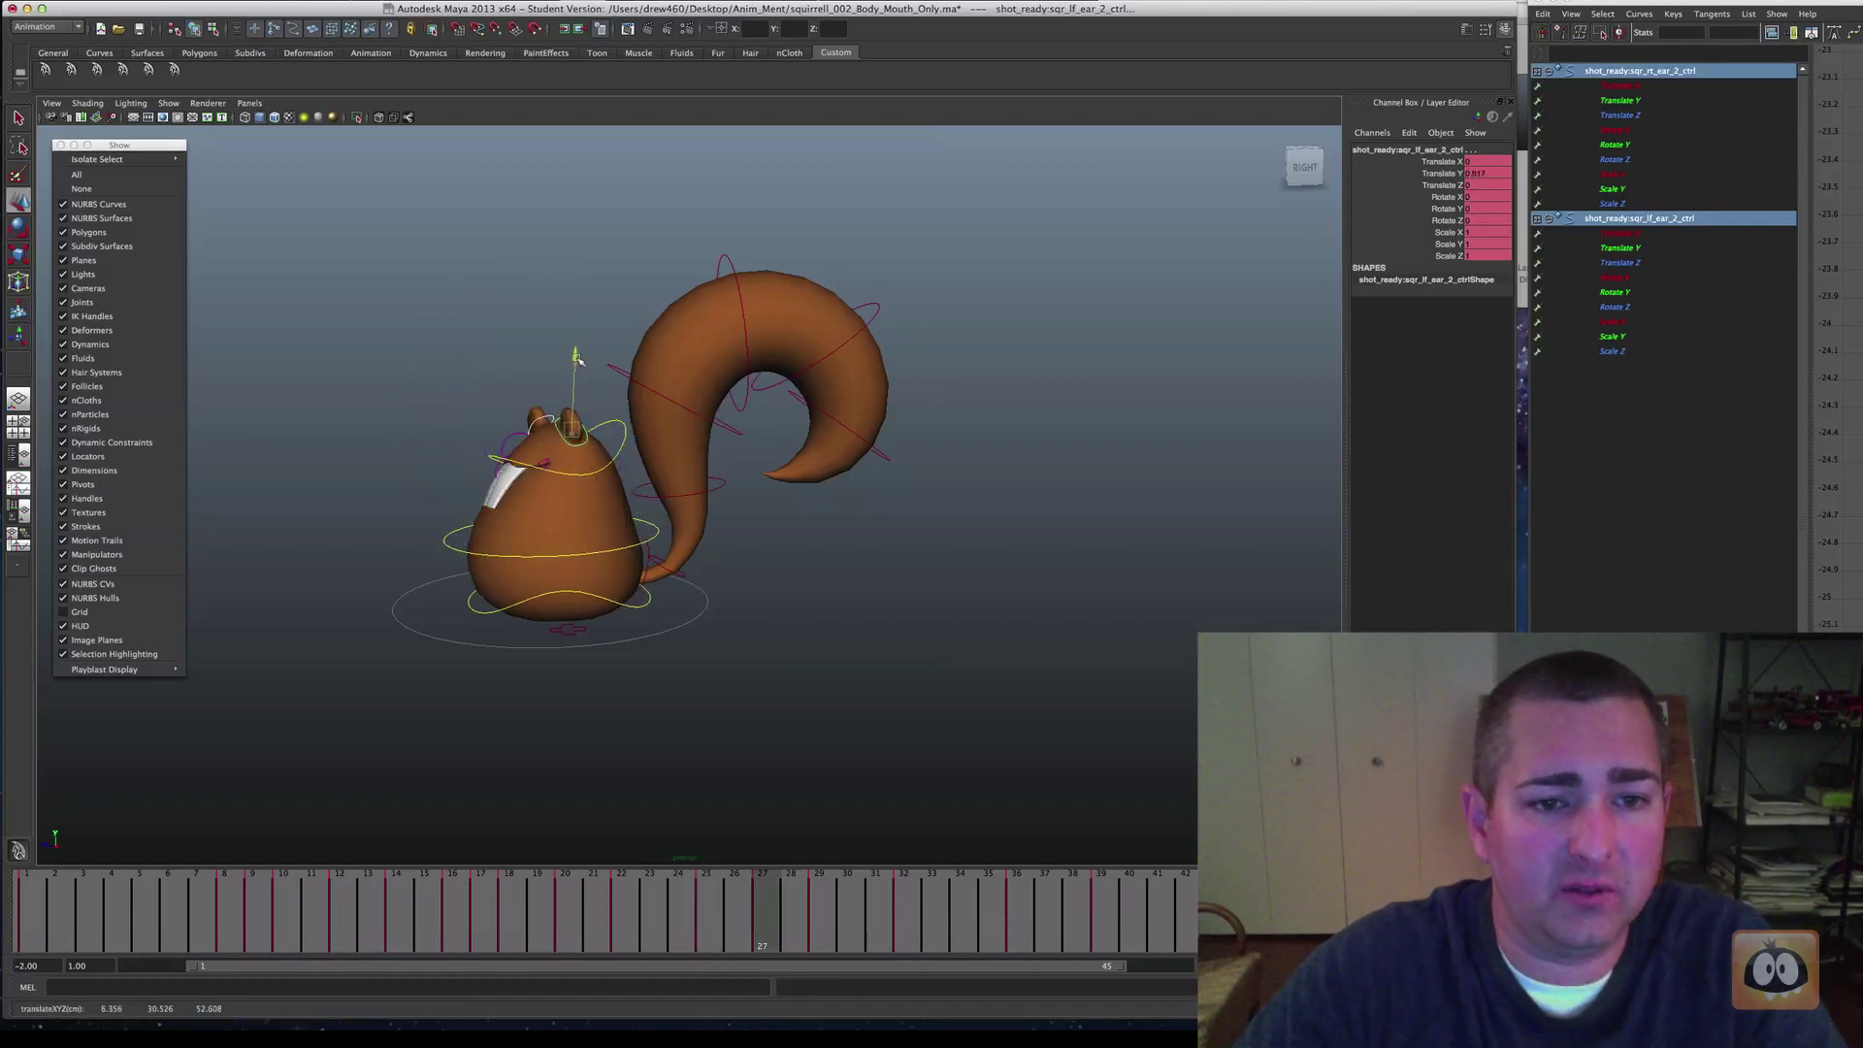
pyautogui.press(',')
pyautogui.press('.')
pyautogui.press(',')
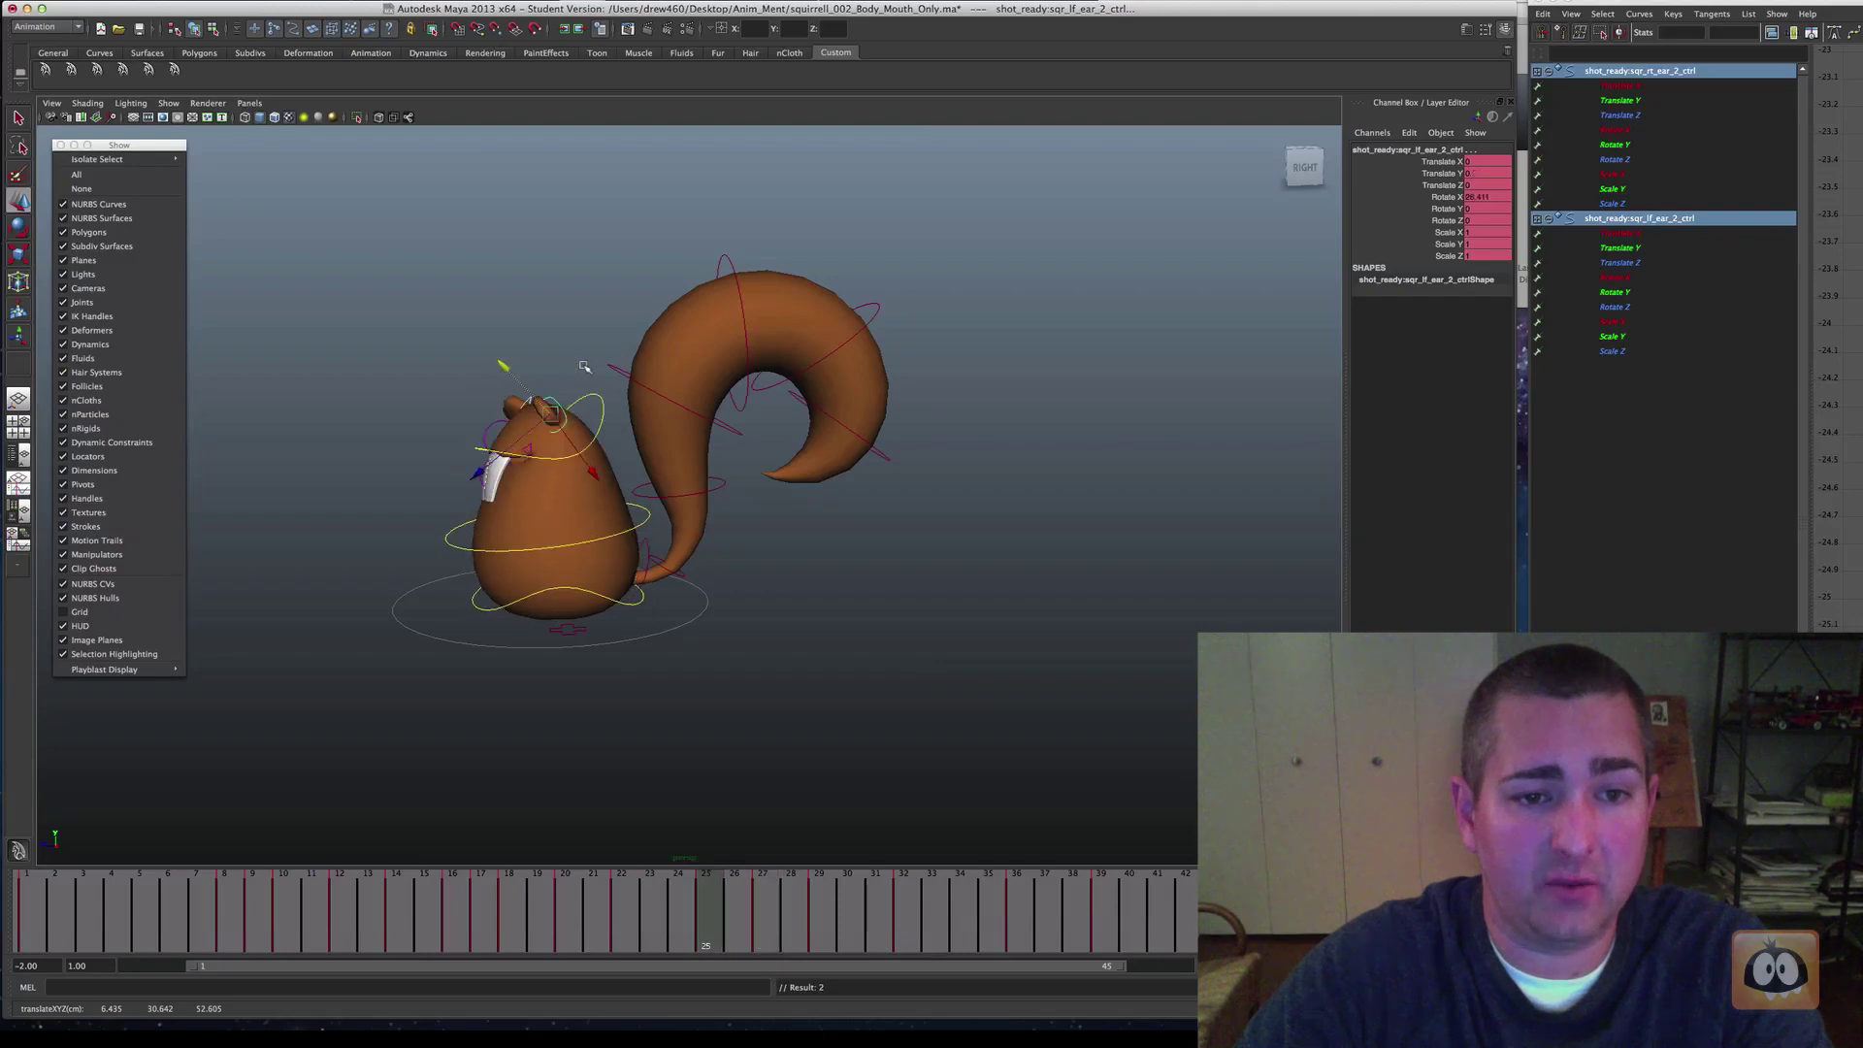
# Nudge both ear controls along Y at frame 29 and check the transition from frames 25 and 27
pyautogui.press('.')
pyautogui.press('.')
pyautogui.press(',')
pyautogui.press('.')
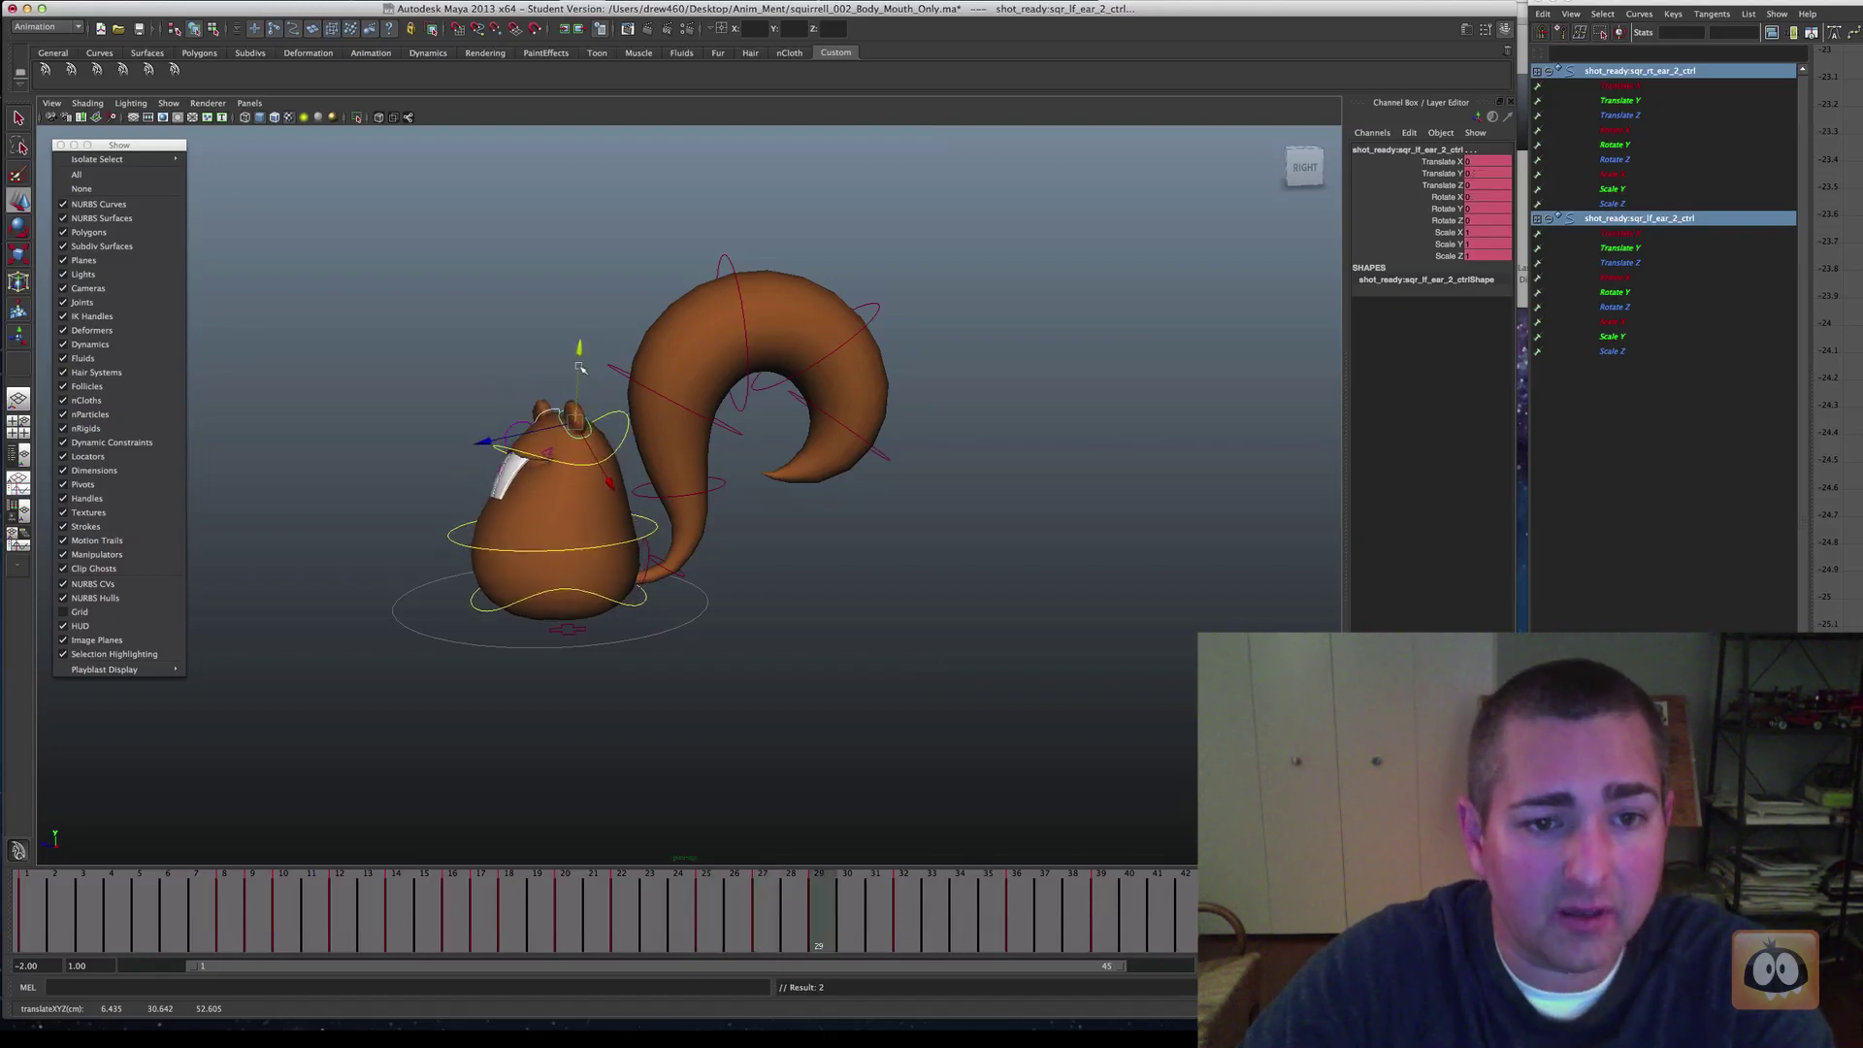
pyautogui.moveTo(580, 354); pyautogui.dragTo(580, 357)
pyautogui.press(',')
pyautogui.press('.')
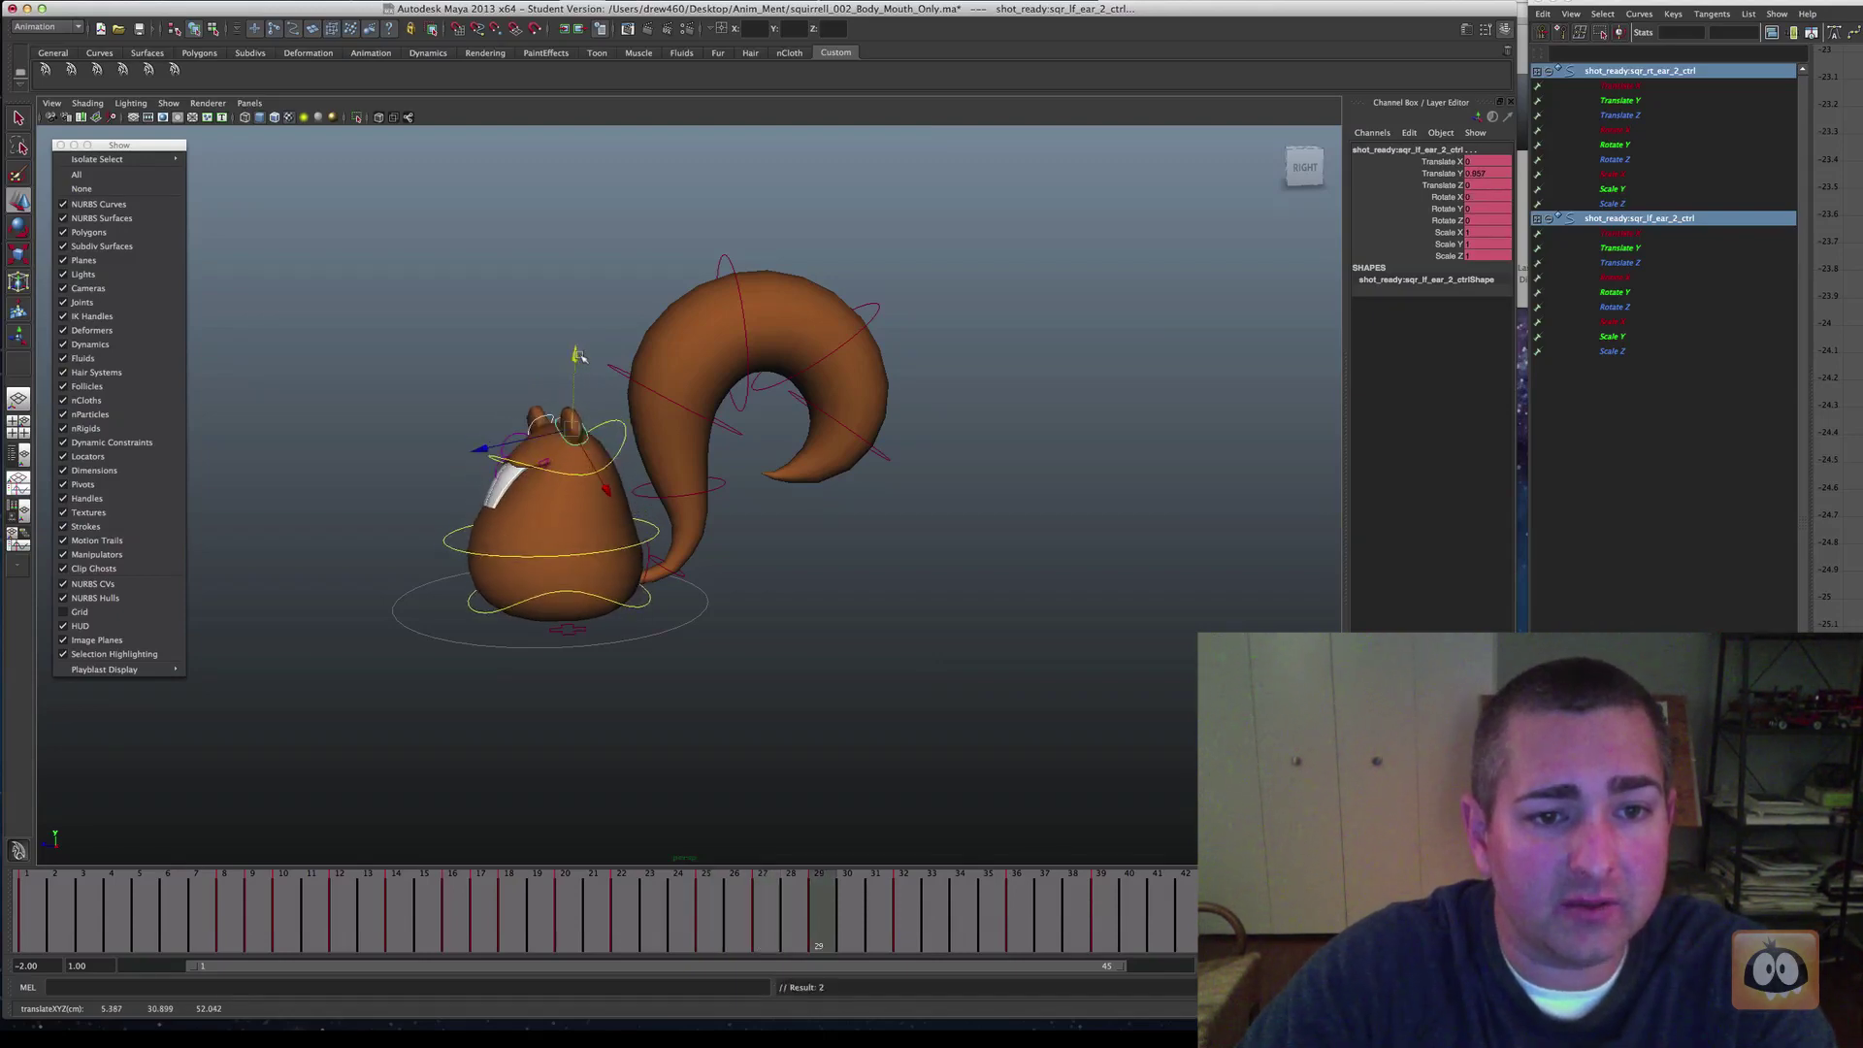
pyautogui.press(',')
pyautogui.press(',')
pyautogui.press('.')
pyautogui.press('.')
pyautogui.moveTo(582, 354); pyautogui.dragTo(579, 354)
pyautogui.press(',')
pyautogui.press(',')
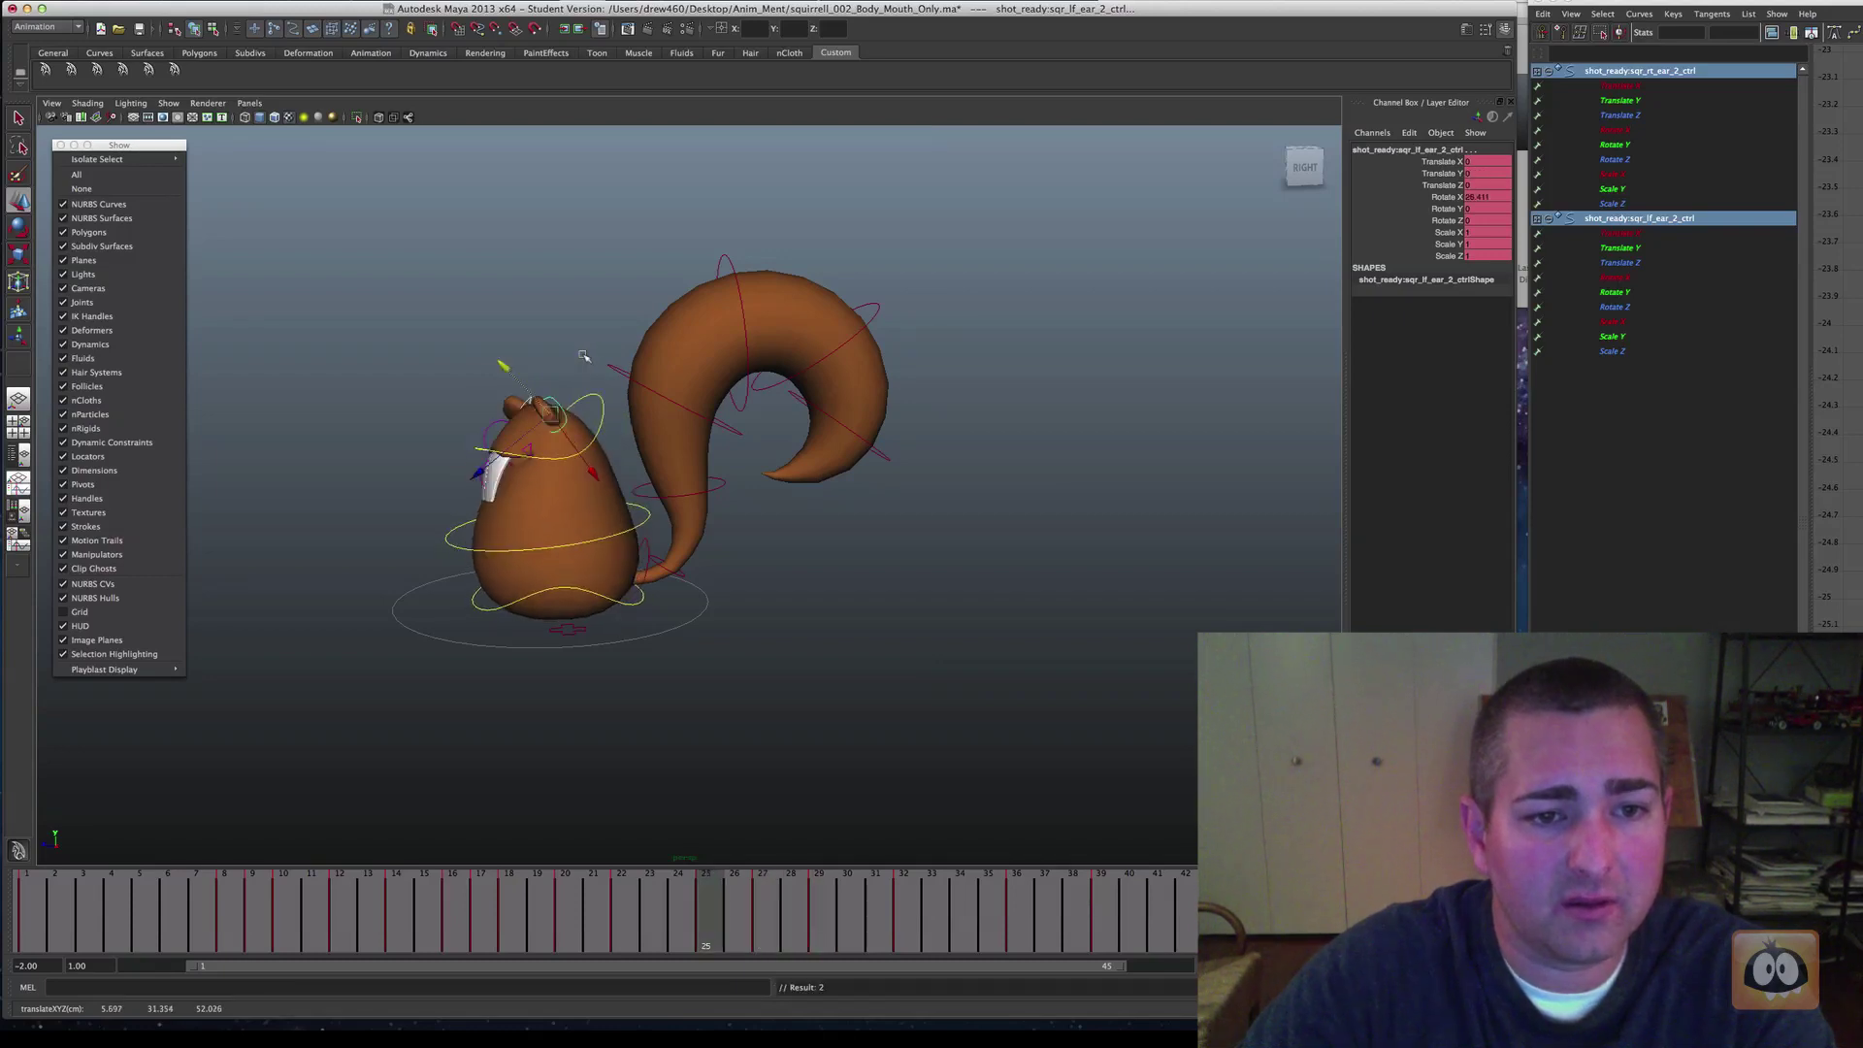
# Rotate both ear controls about -19° on X at frame 32 and compare with the preceding keyed poses
pyautogui.press('.')
pyautogui.press('.')
pyautogui.press('e')
pyautogui.moveTo(497, 360); pyautogui.dragTo(562, 326)
pyautogui.press(',')
pyautogui.press('.')
pyautogui.press('.')
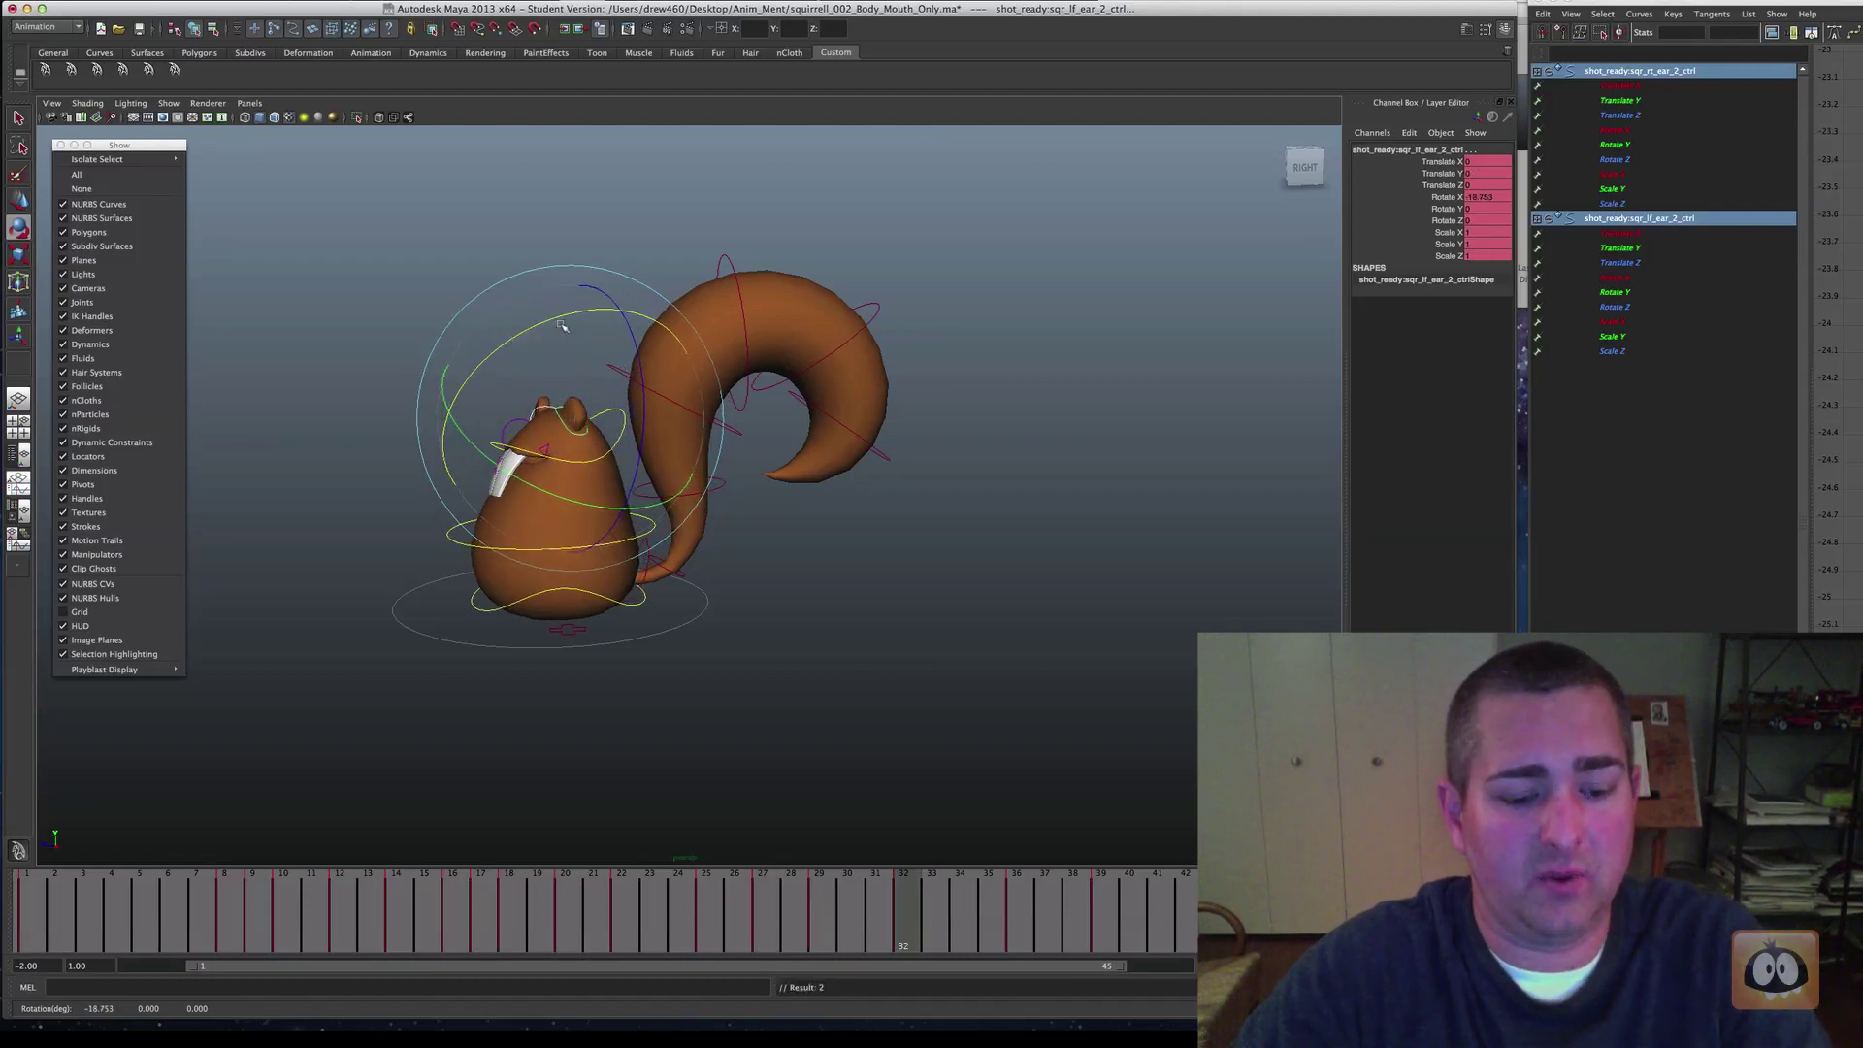
pyautogui.press(',')
pyautogui.press(',')
pyautogui.press('.')
pyautogui.press('.')
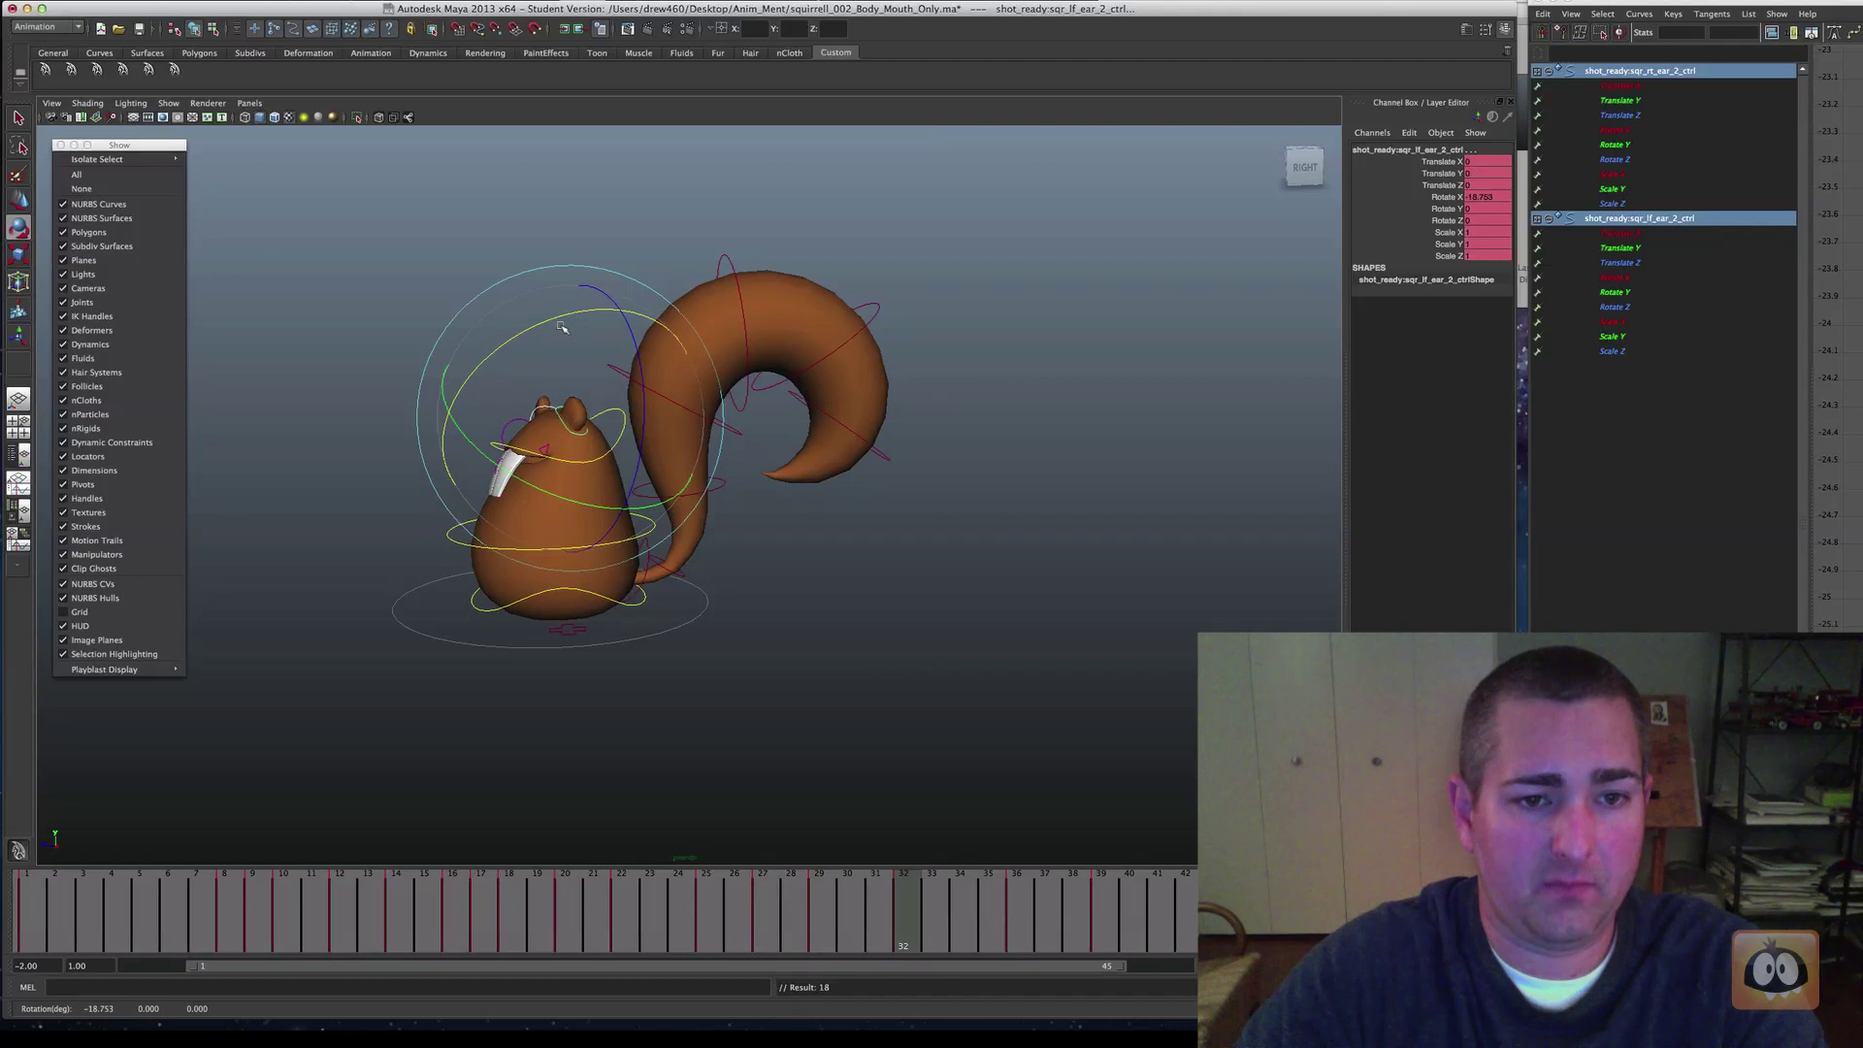
# Rotate both ear controls about -28° on X at frame 36 and check against the preceding keyed poses
pyautogui.press('.')
pyautogui.press(',')
pyautogui.press('.')
pyautogui.press(',')
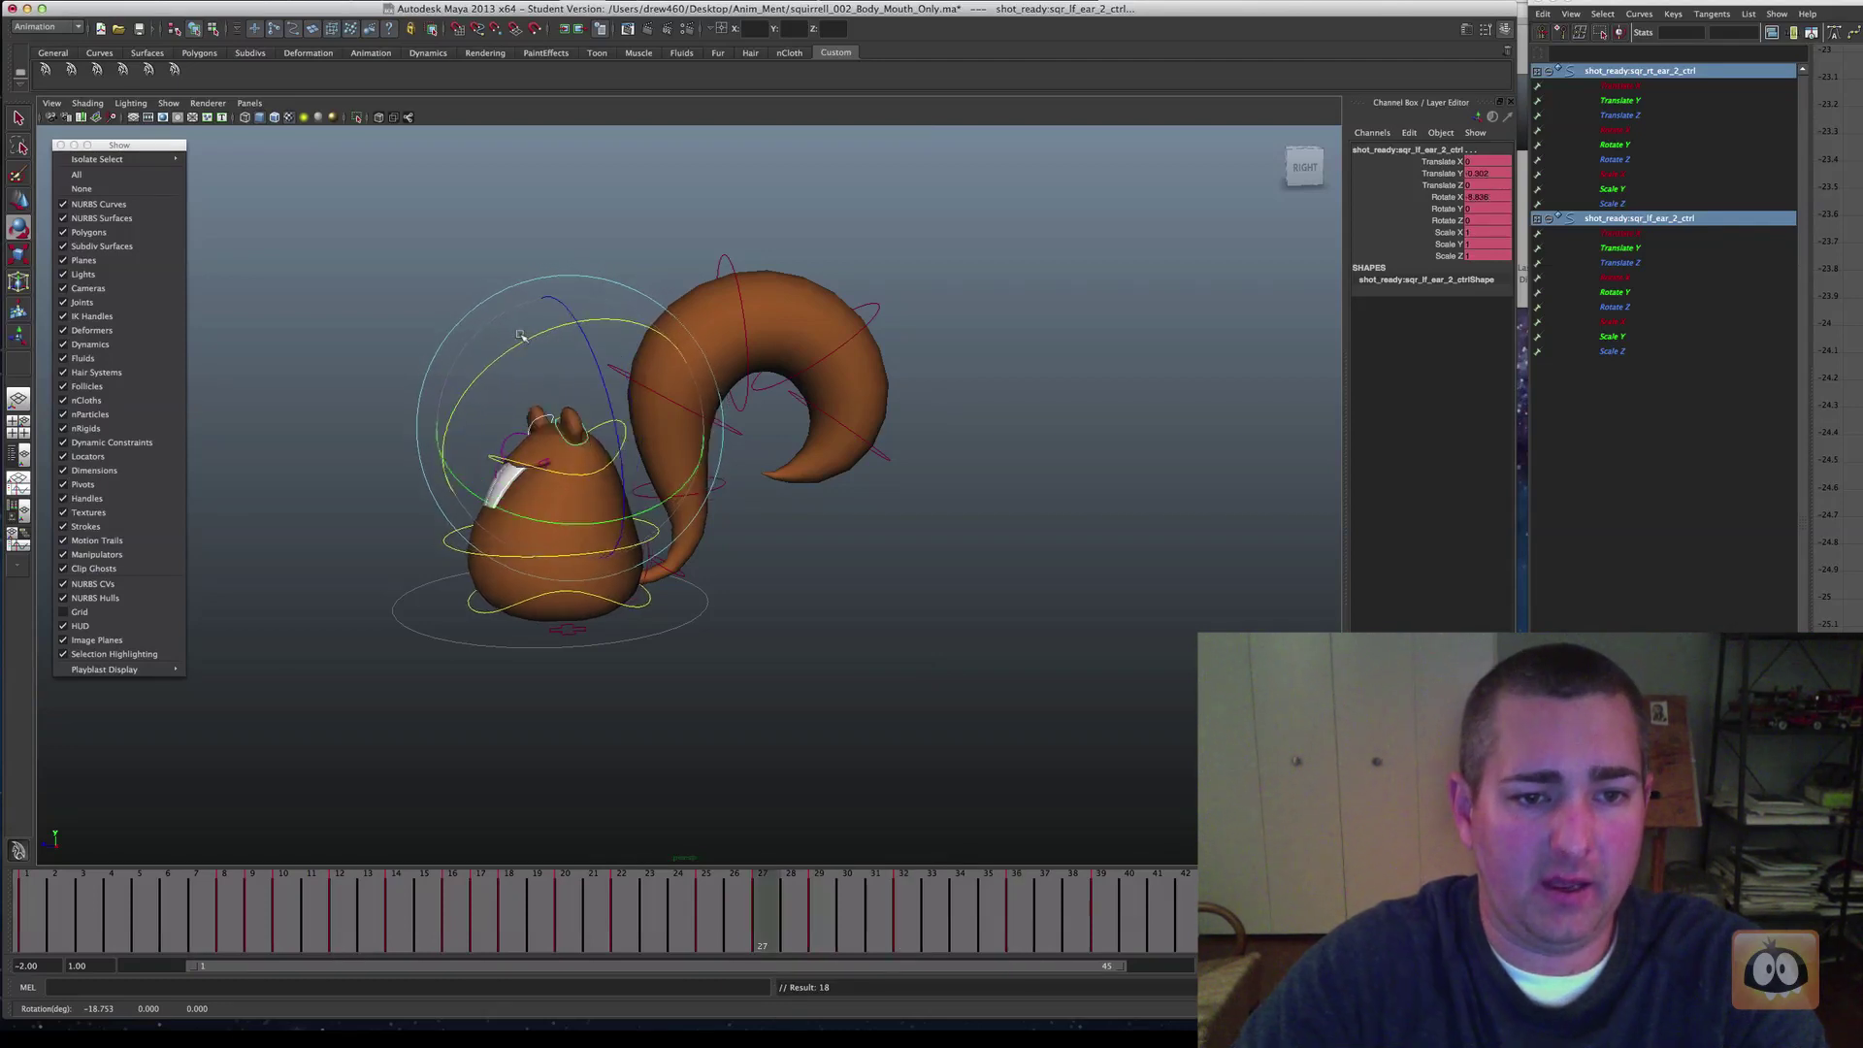
pyautogui.press('.')
pyautogui.press('.')
pyautogui.press('.')
pyautogui.moveTo(511, 342); pyautogui.dragTo(579, 322)
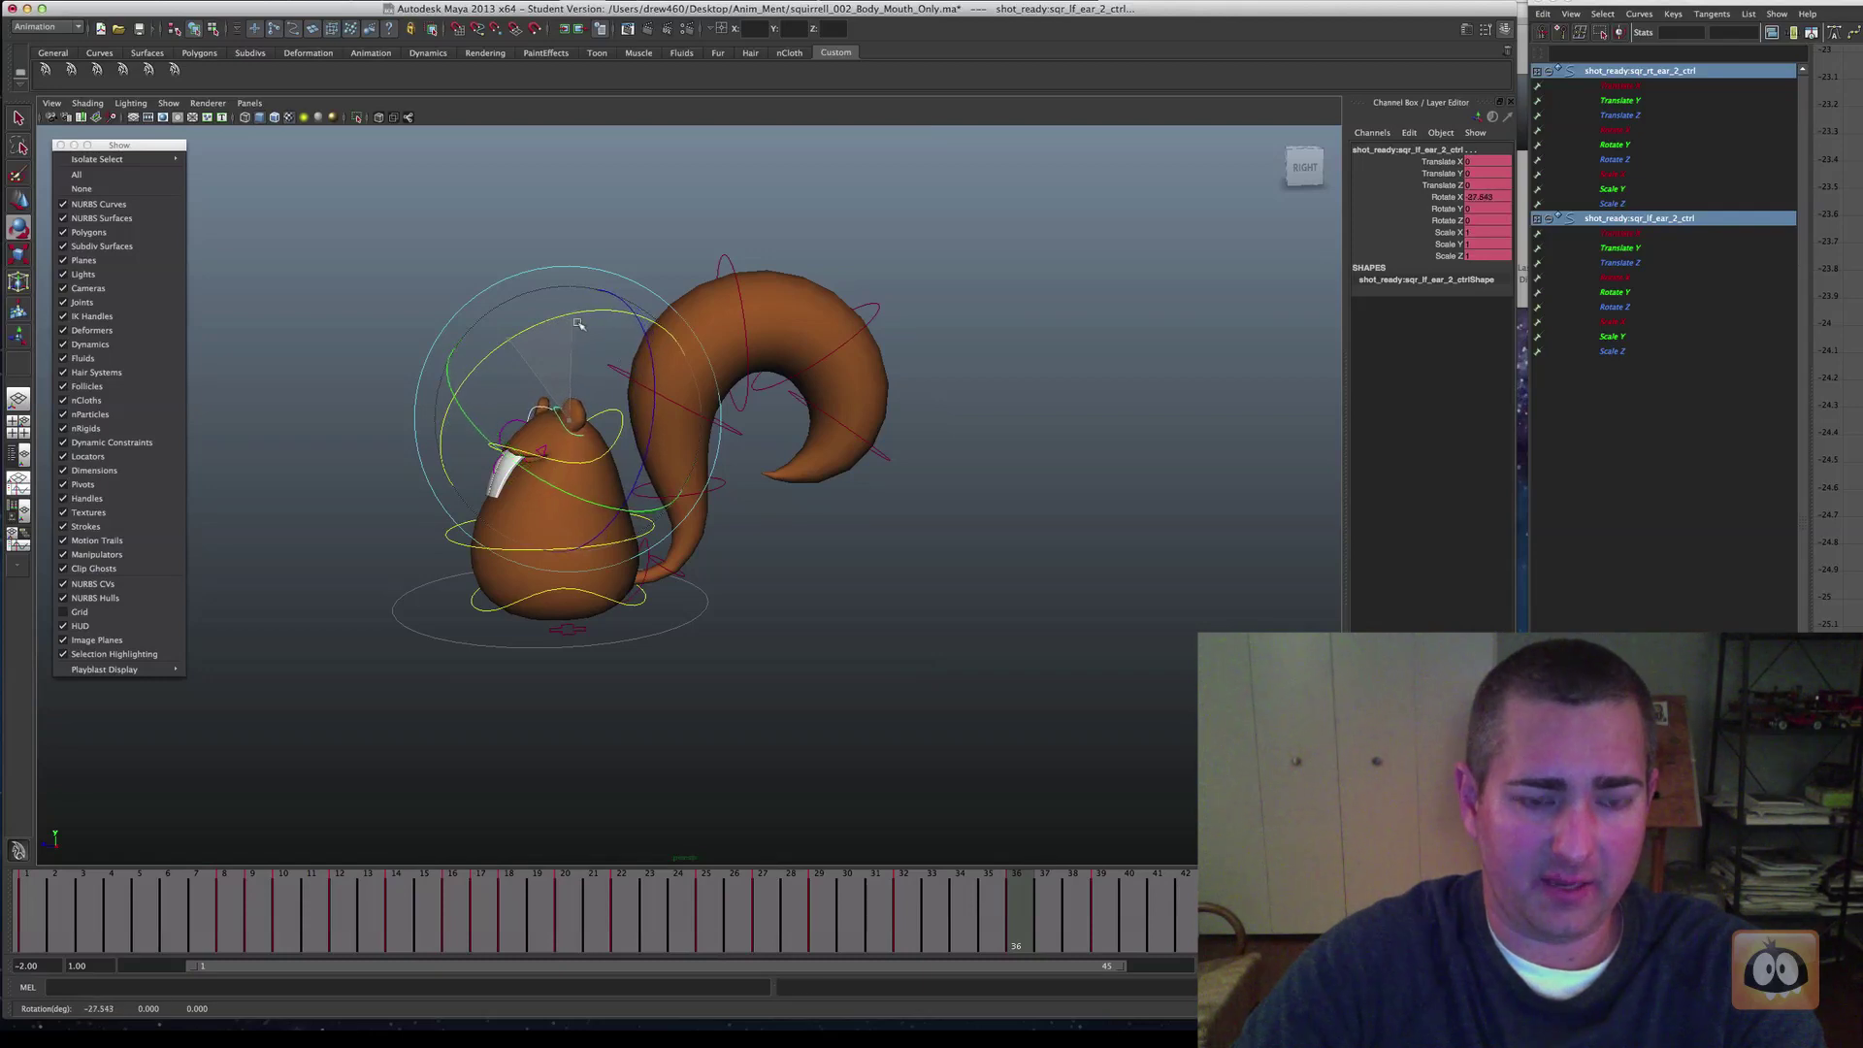
pyautogui.press(',')
pyautogui.press(',')
pyautogui.press('.')
pyautogui.press('.')
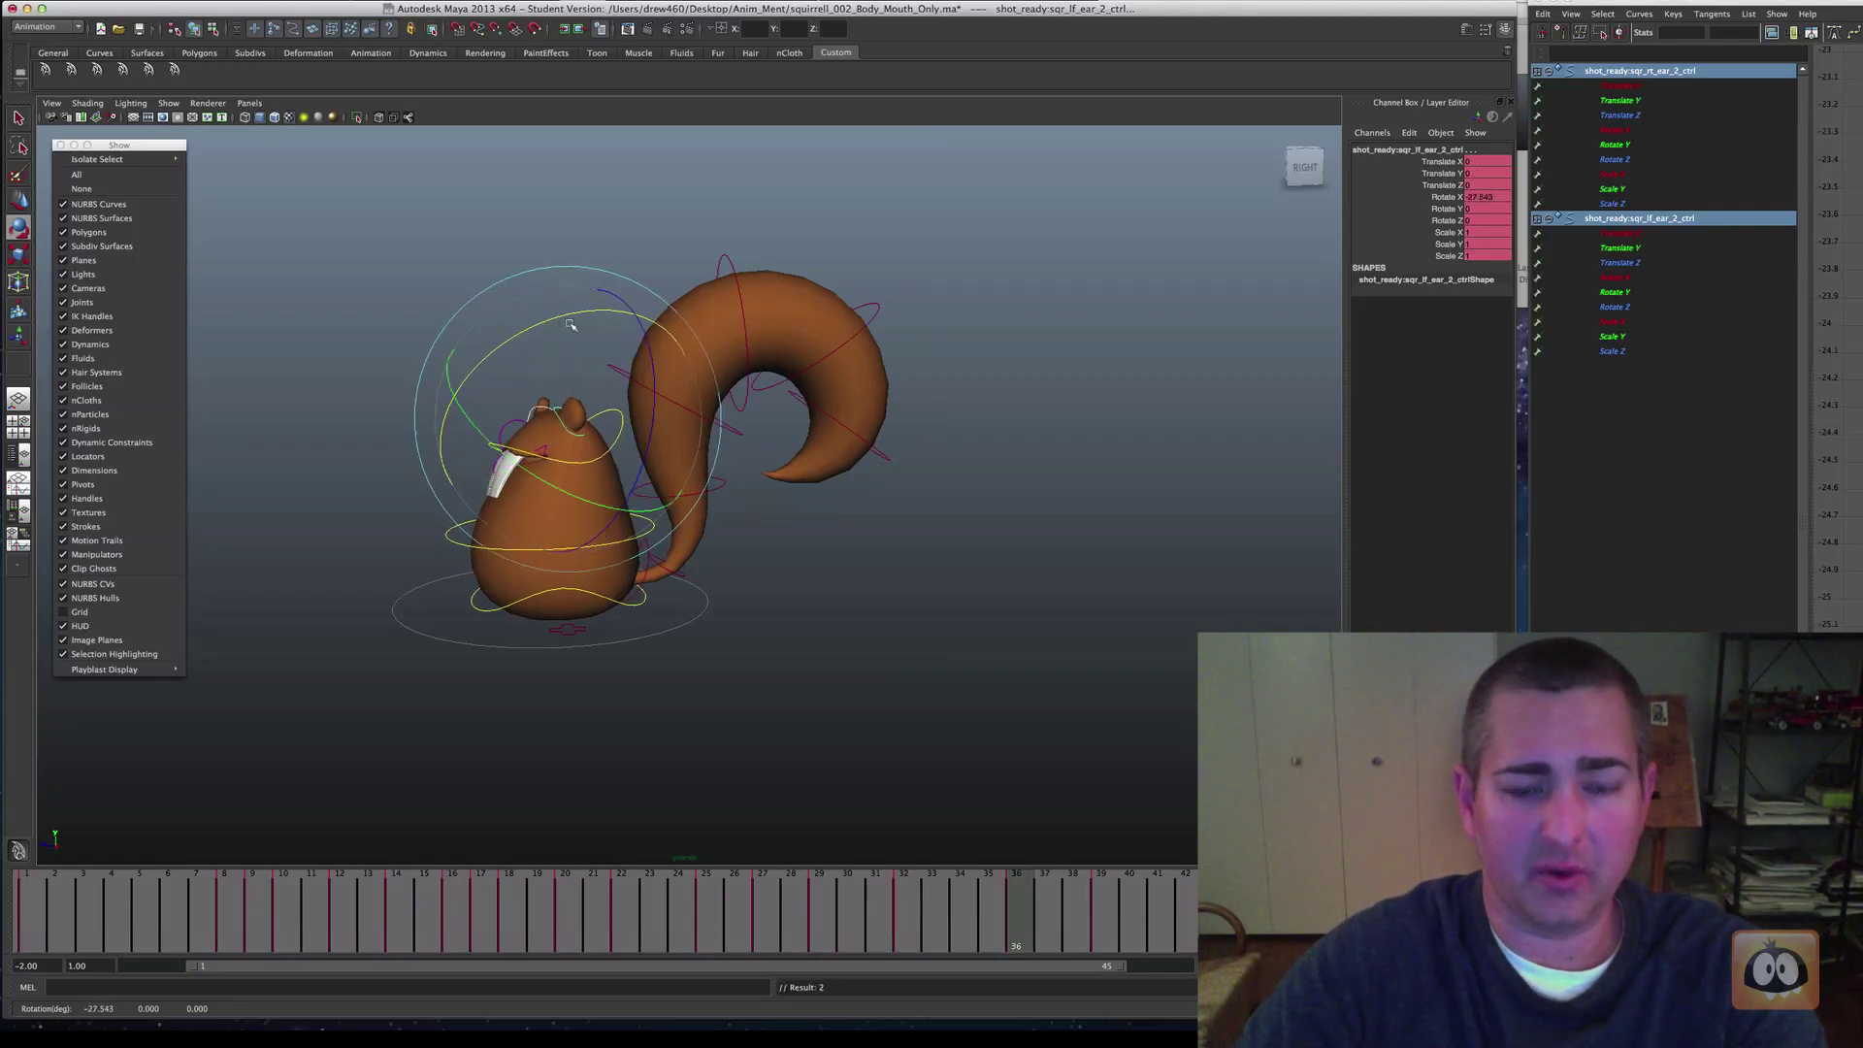
# Examine the keyed ear poses in reverse from the final settle back to frame 20
pyautogui.click(1105, 904)
pyautogui.press(',')
pyautogui.press(',')
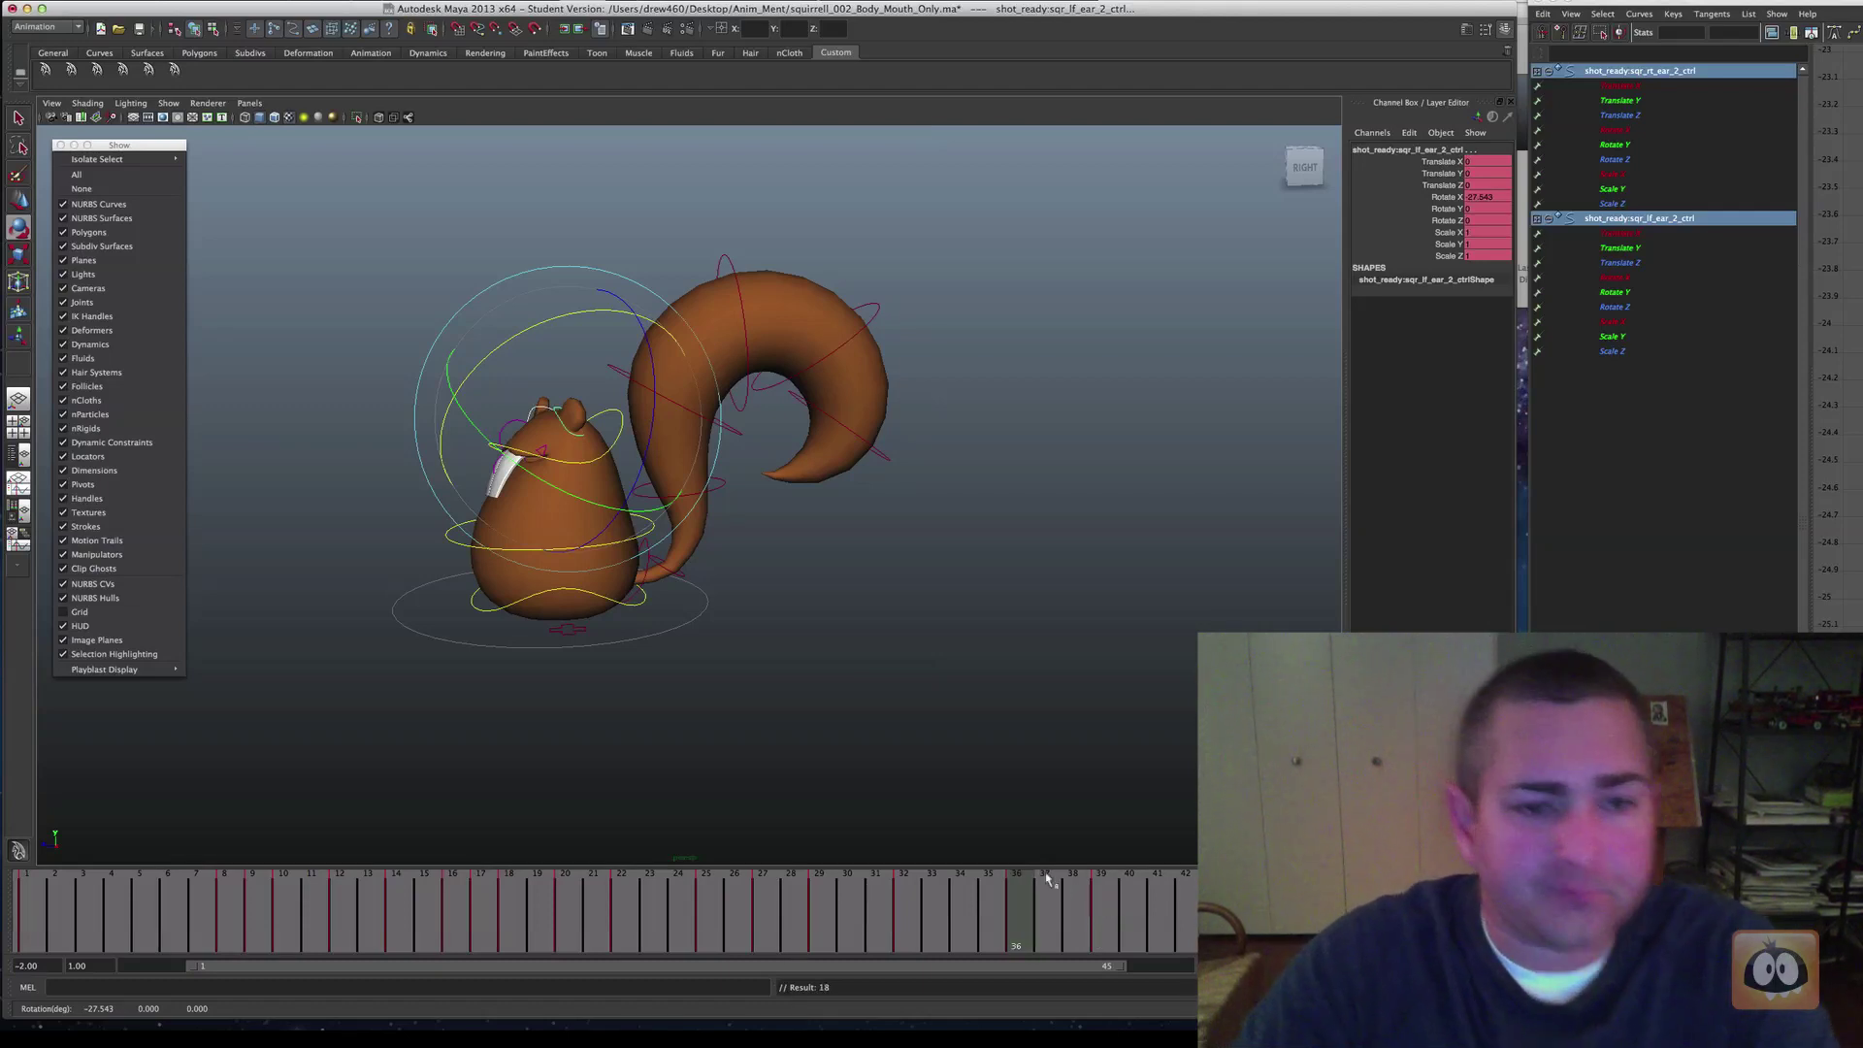
pyautogui.press('.')
pyautogui.press(',')
pyautogui.press(',')
pyautogui.press(',')
pyautogui.press(',')
pyautogui.press(',')
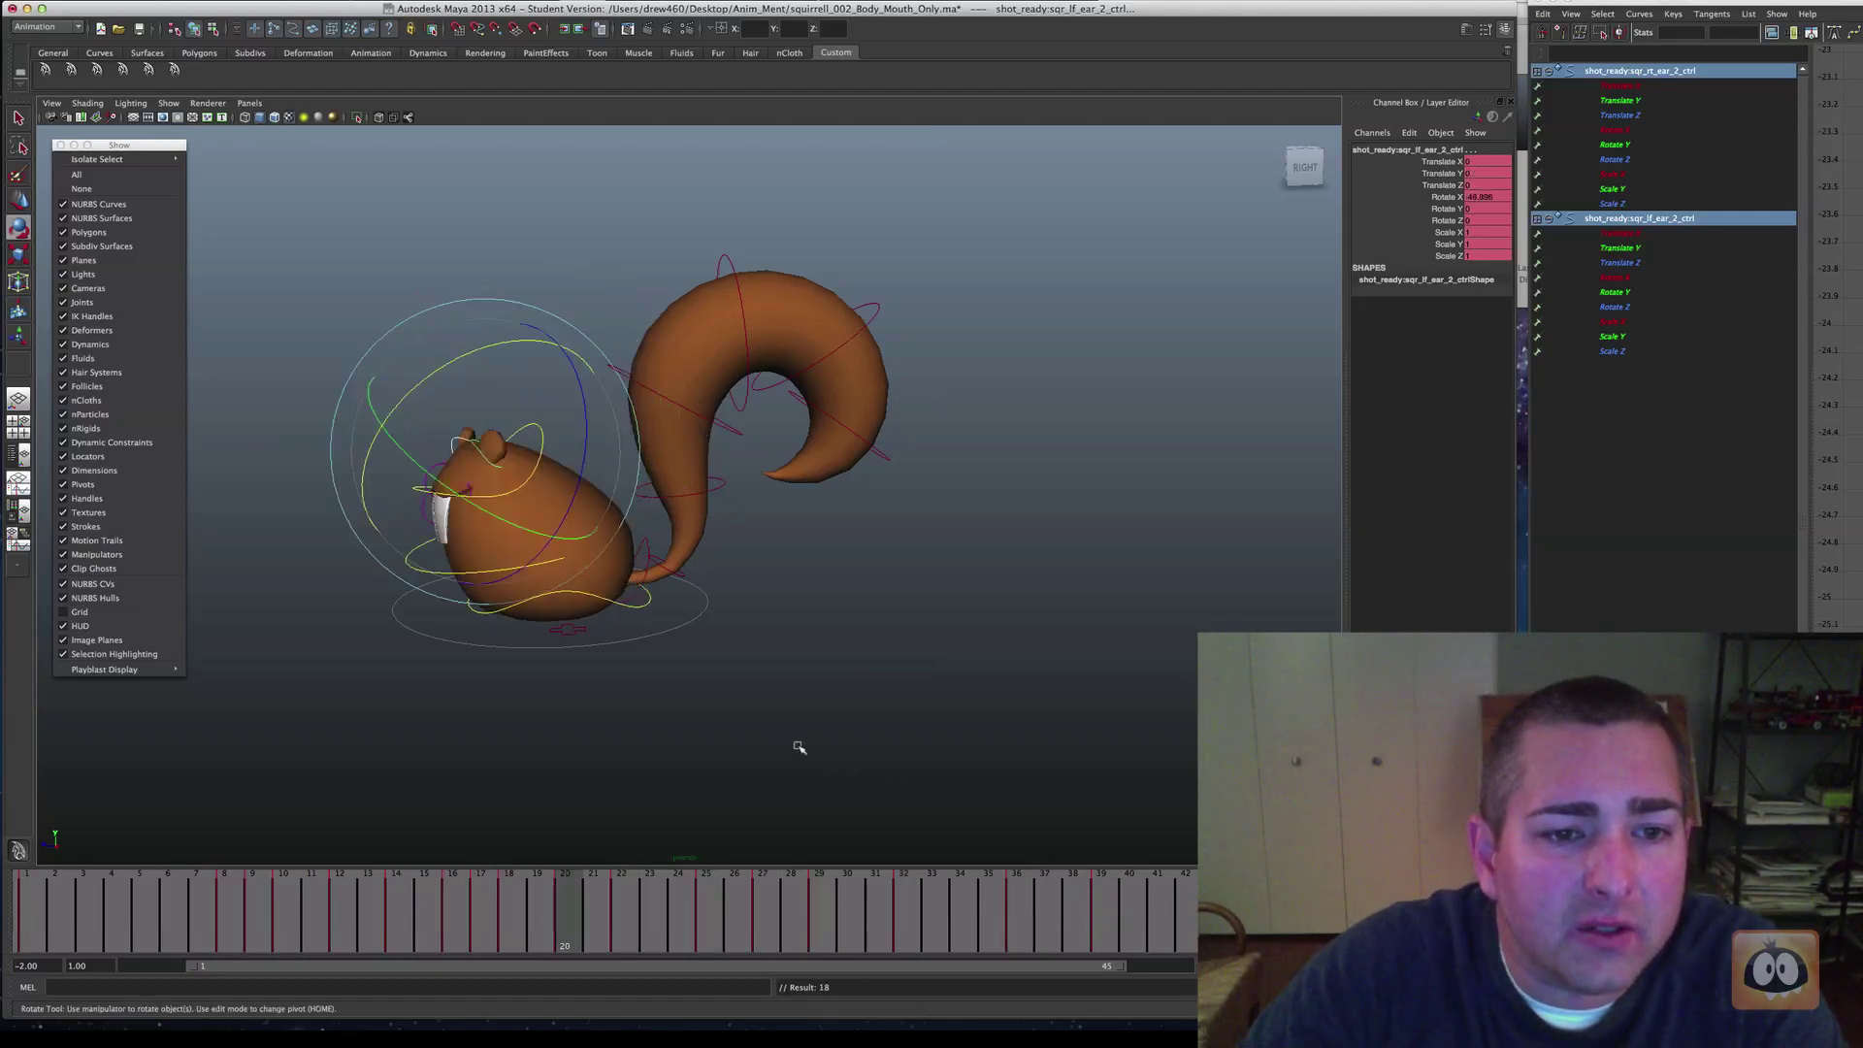
# Hide the NURBS curves in the viewport and review the keyed ear poses through the hop up to frame 29
pyautogui.click(97, 204)
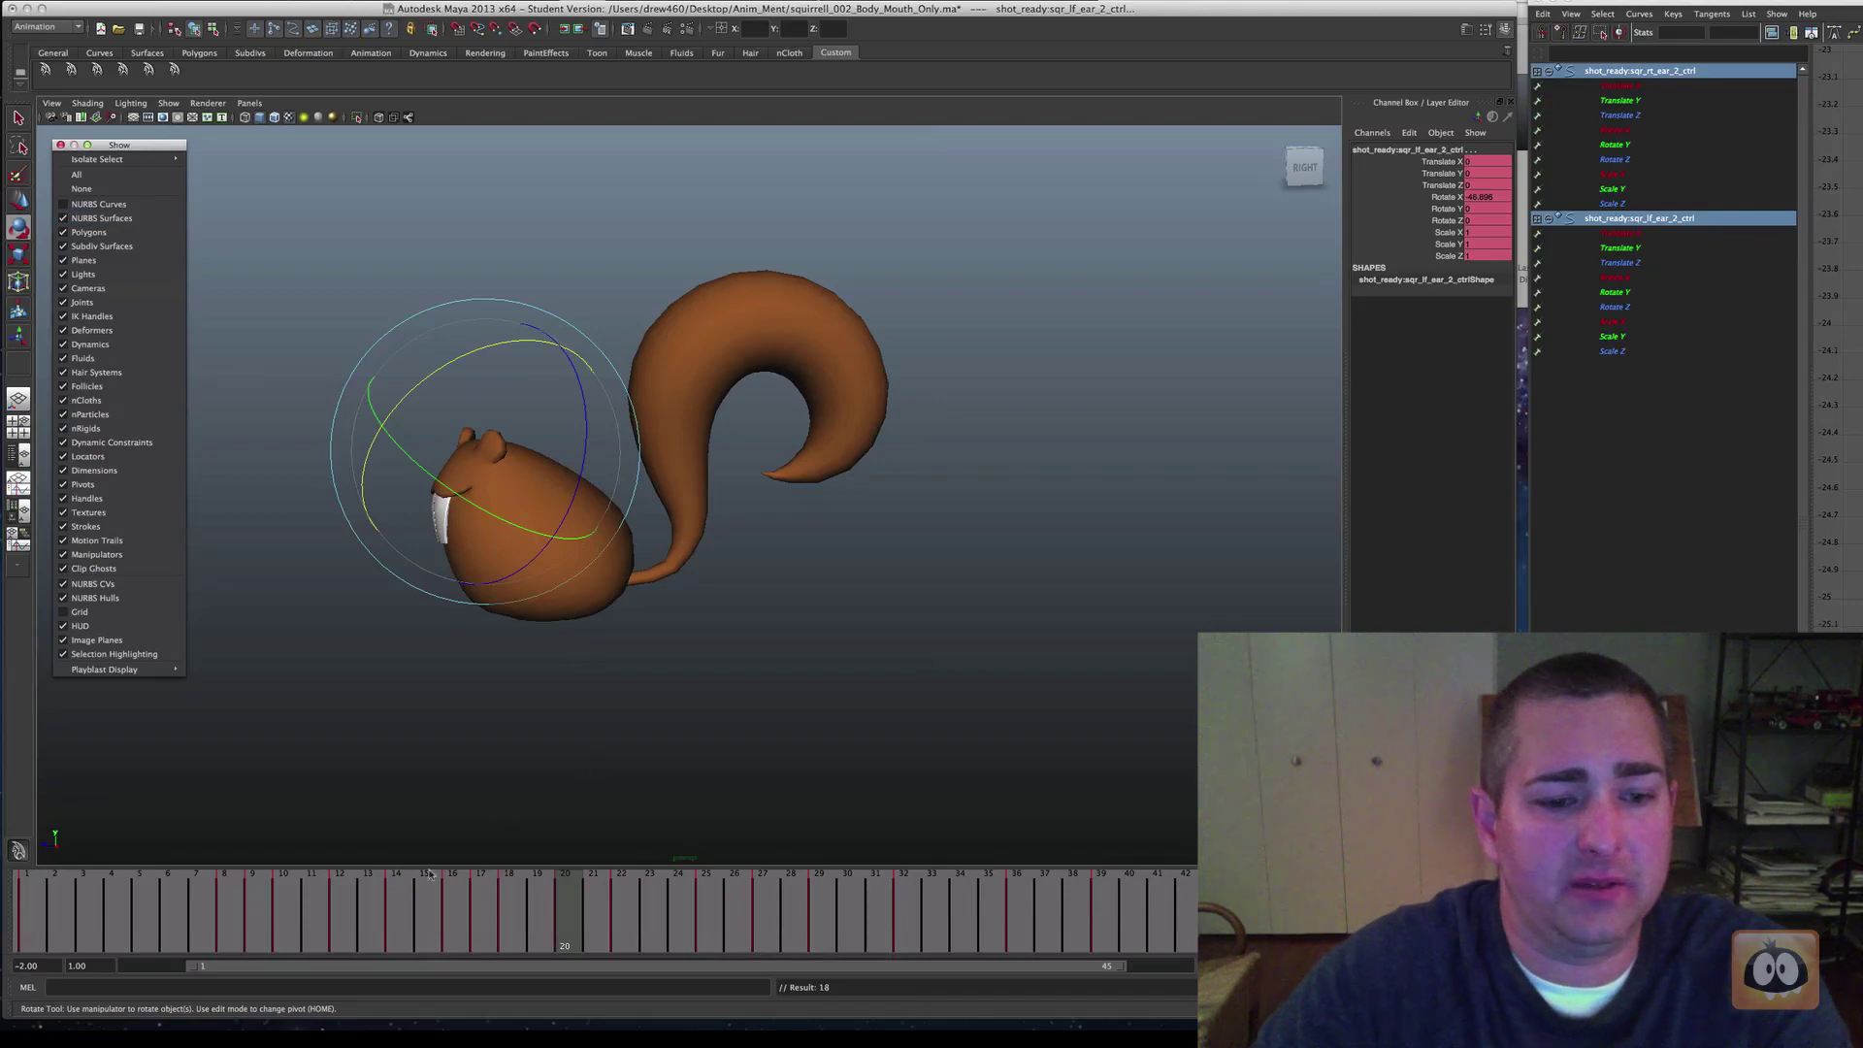
pyautogui.click(237, 903)
pyautogui.press('.')
pyautogui.press('.')
pyautogui.press('.')
pyautogui.press('.')
pyautogui.press('.')
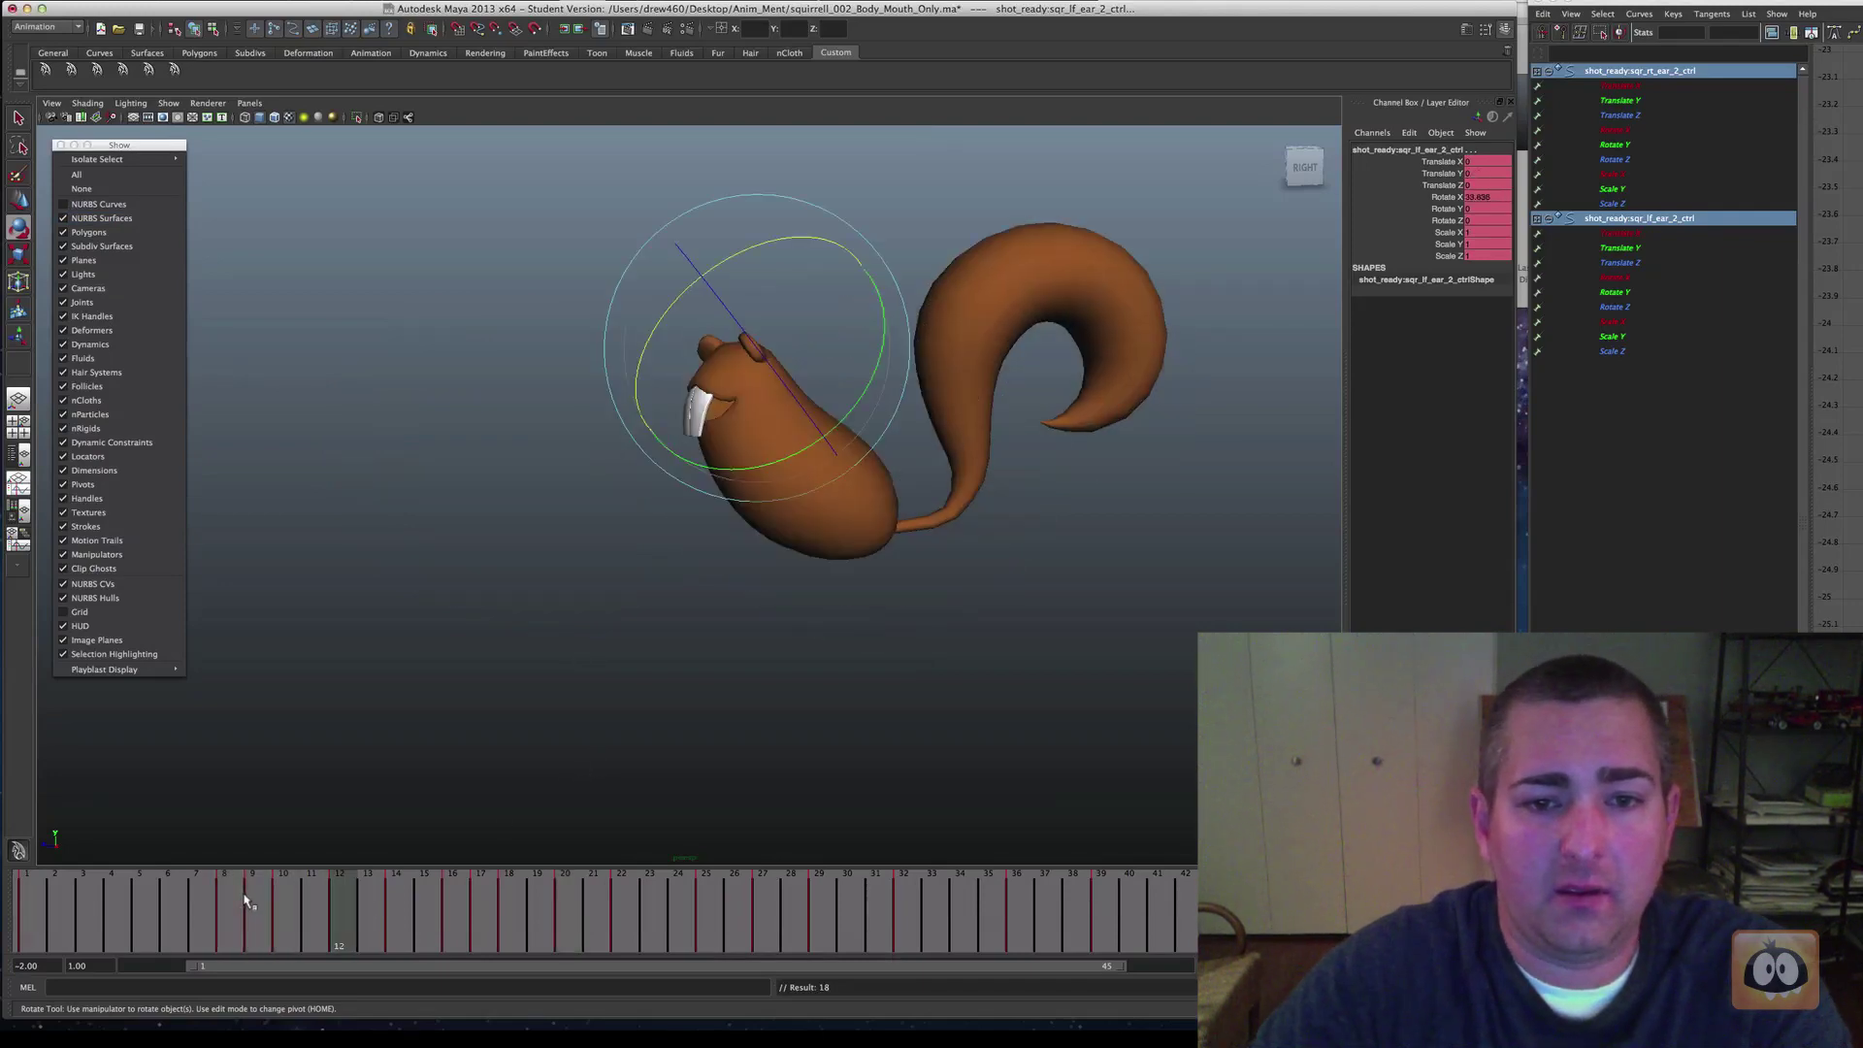
pyautogui.press('.')
pyautogui.press('.')
pyautogui.press('.')
pyautogui.press('.')
pyautogui.press('.')
pyautogui.press('.')
pyautogui.press('.')
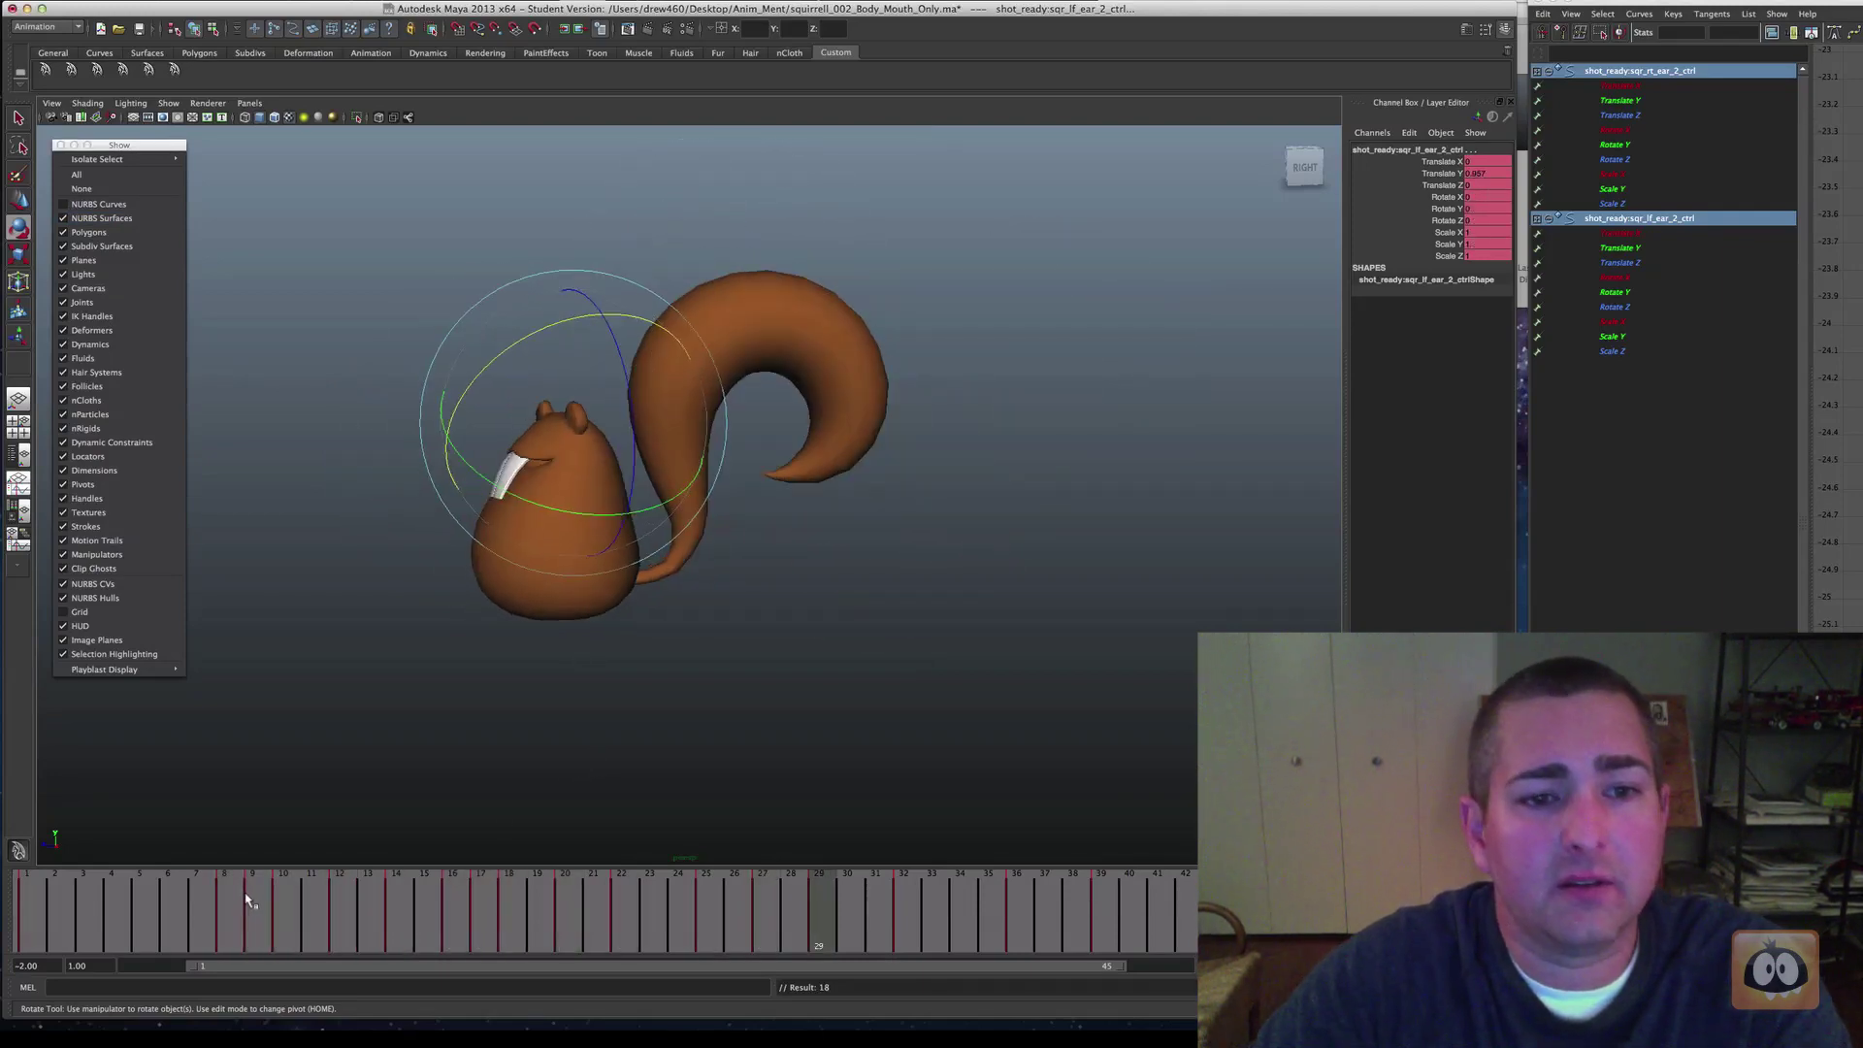
# Review the ears' drag and overlap on every keyed pose from frame 1 to frame 36
pyautogui.click(41, 894)
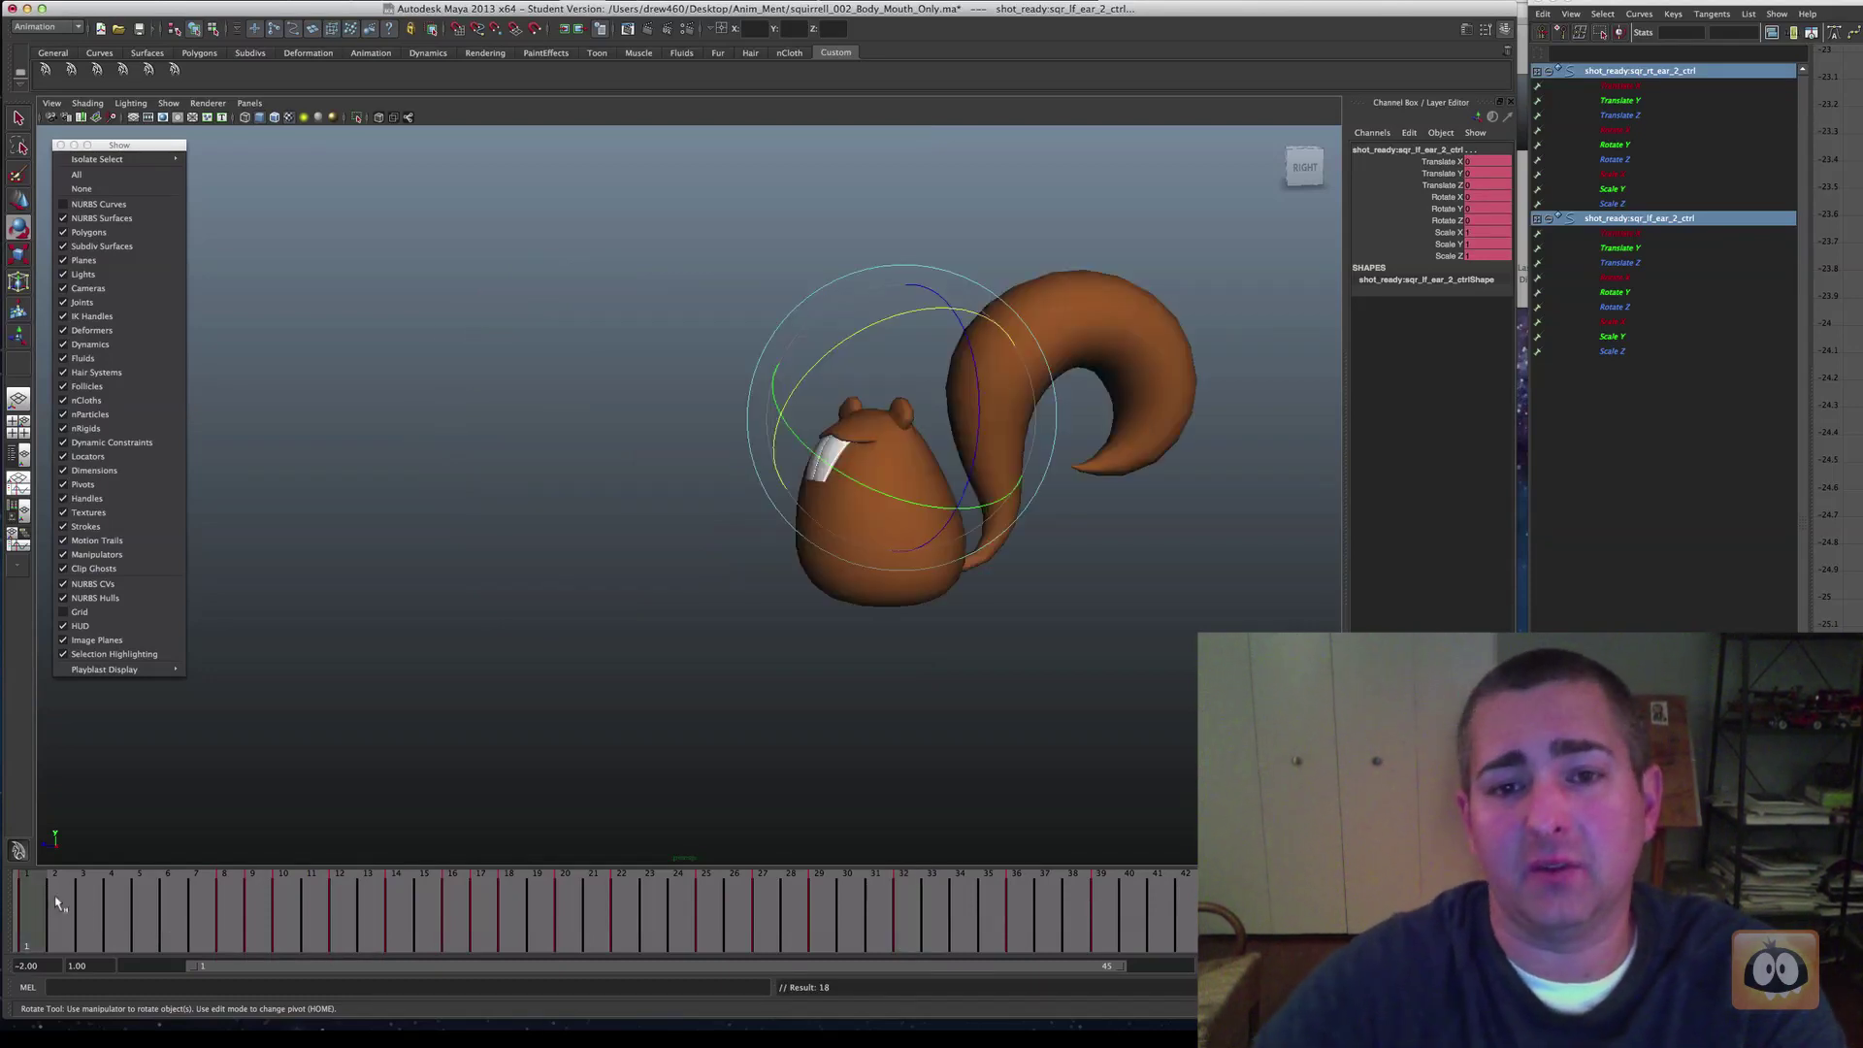
pyautogui.press('.')
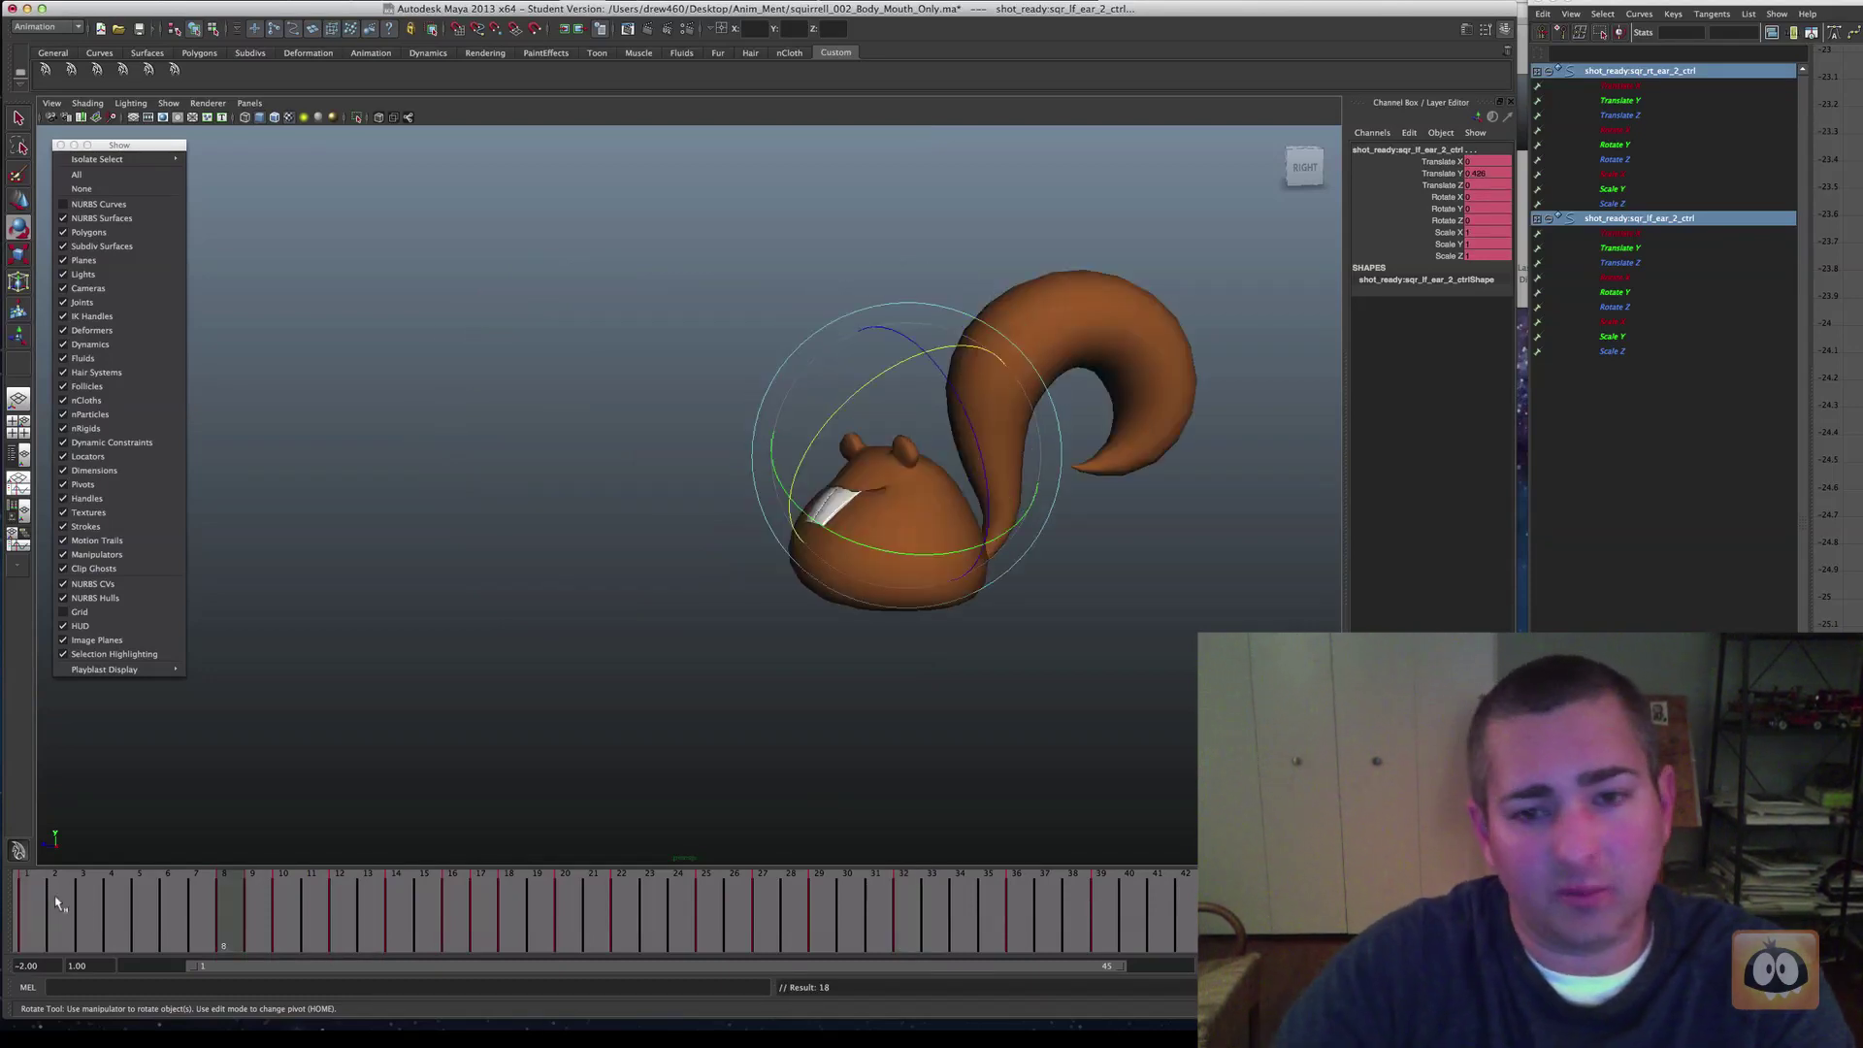
pyautogui.press(',')
pyautogui.press('.')
pyautogui.press('.')
pyautogui.press('.')
pyautogui.press('.')
pyautogui.press('.')
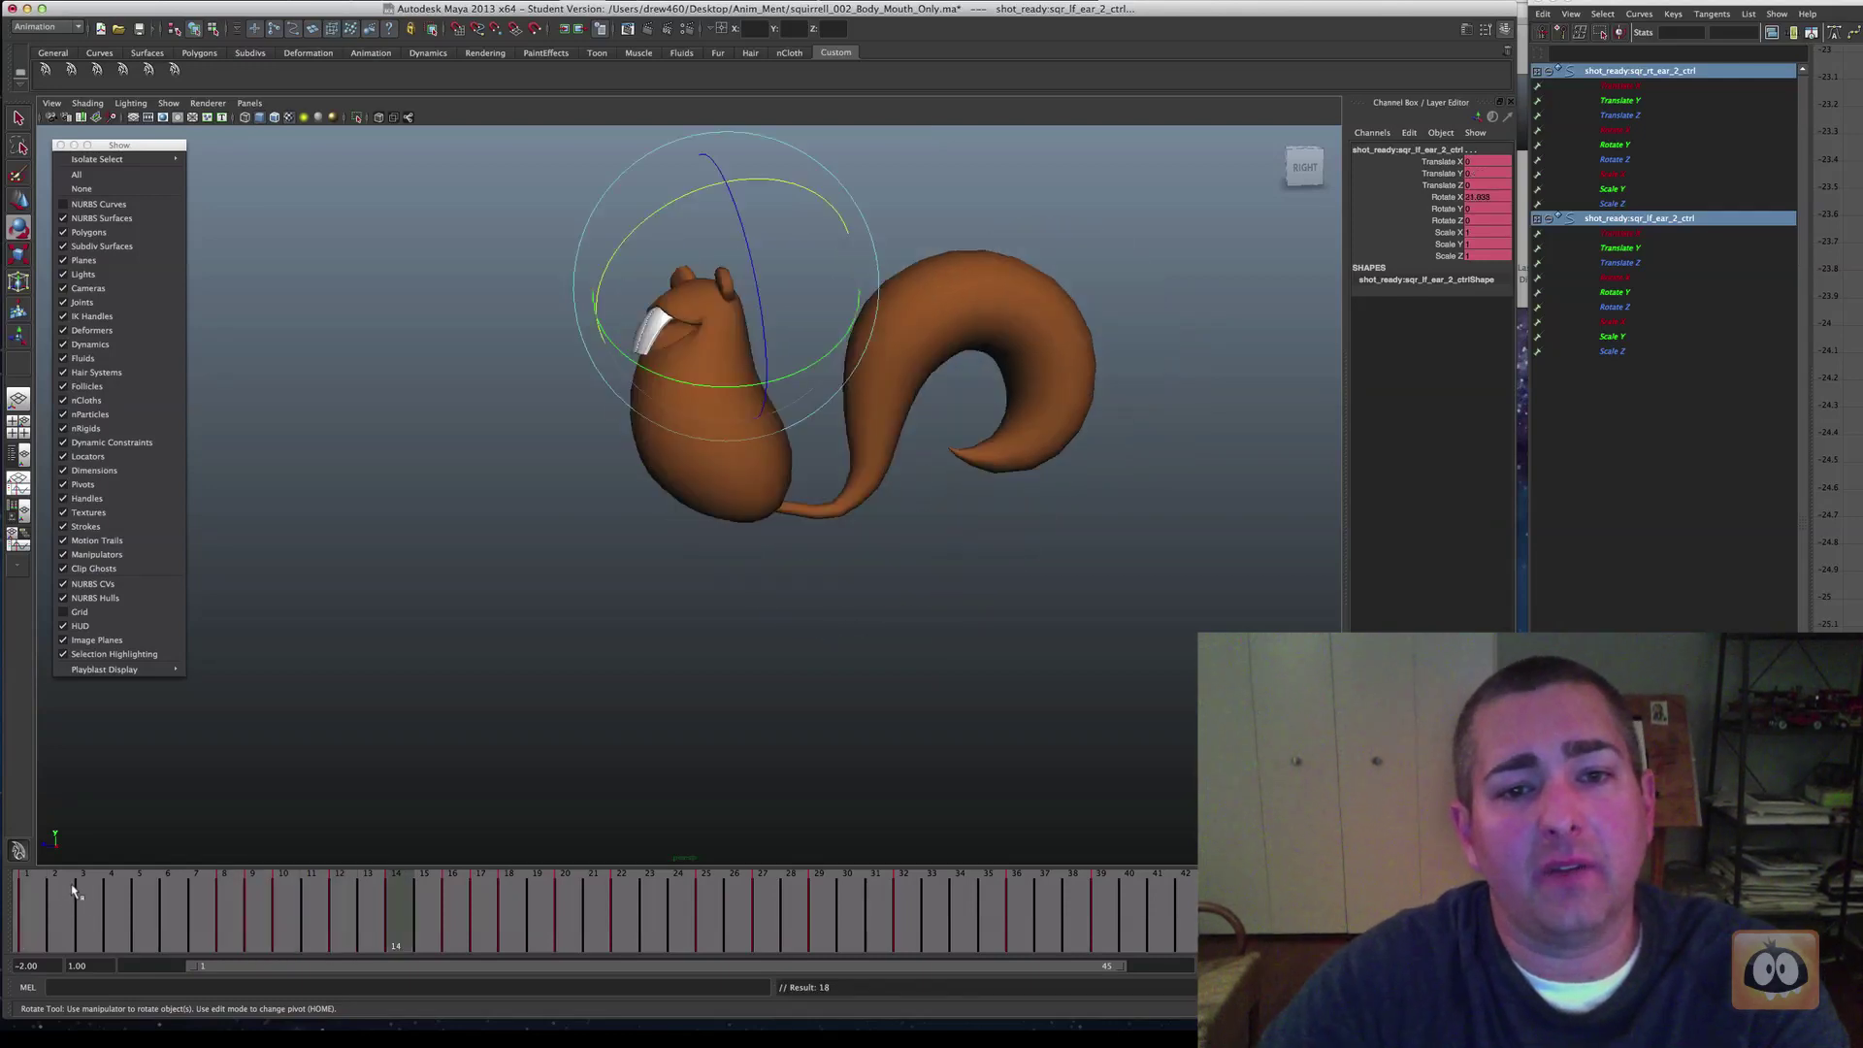
pyautogui.press('.')
pyautogui.press('.')
pyautogui.press('.')
pyautogui.press('.')
pyautogui.press('.')
pyautogui.press('.')
pyautogui.press('.')
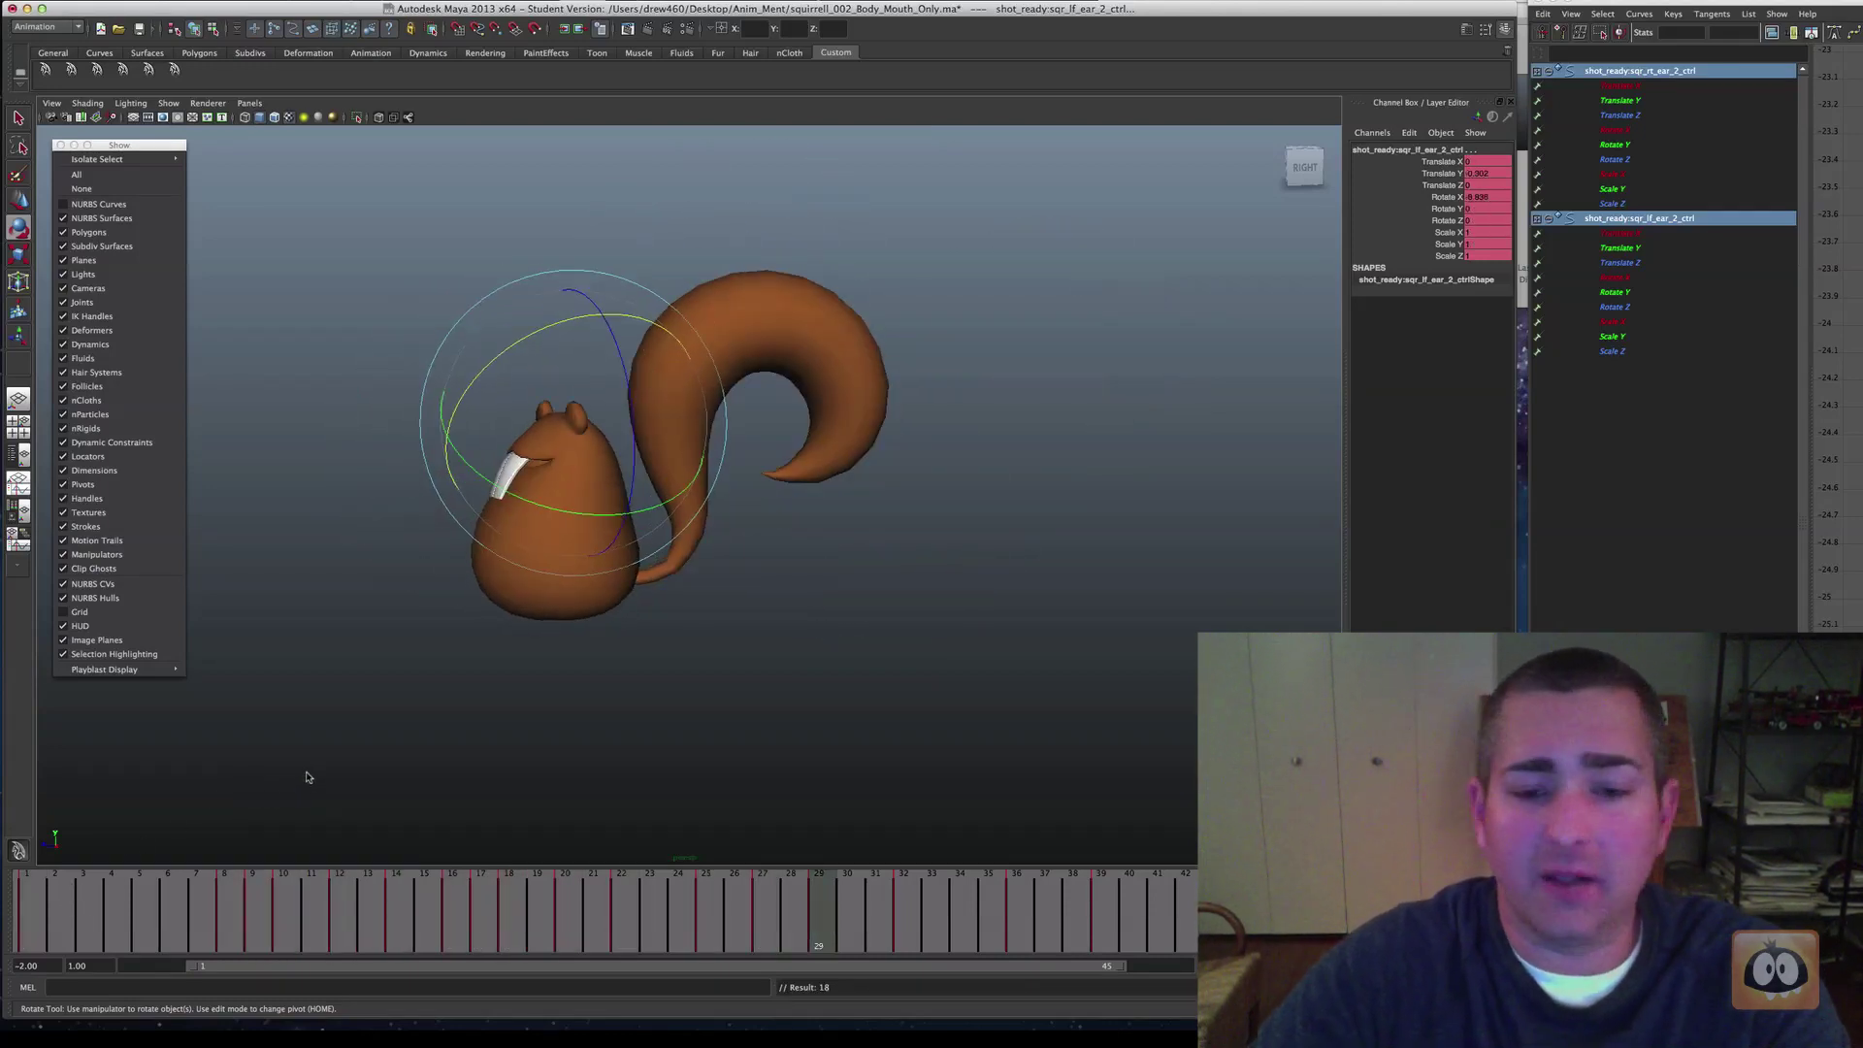
pyautogui.press('.')
pyautogui.press('.')
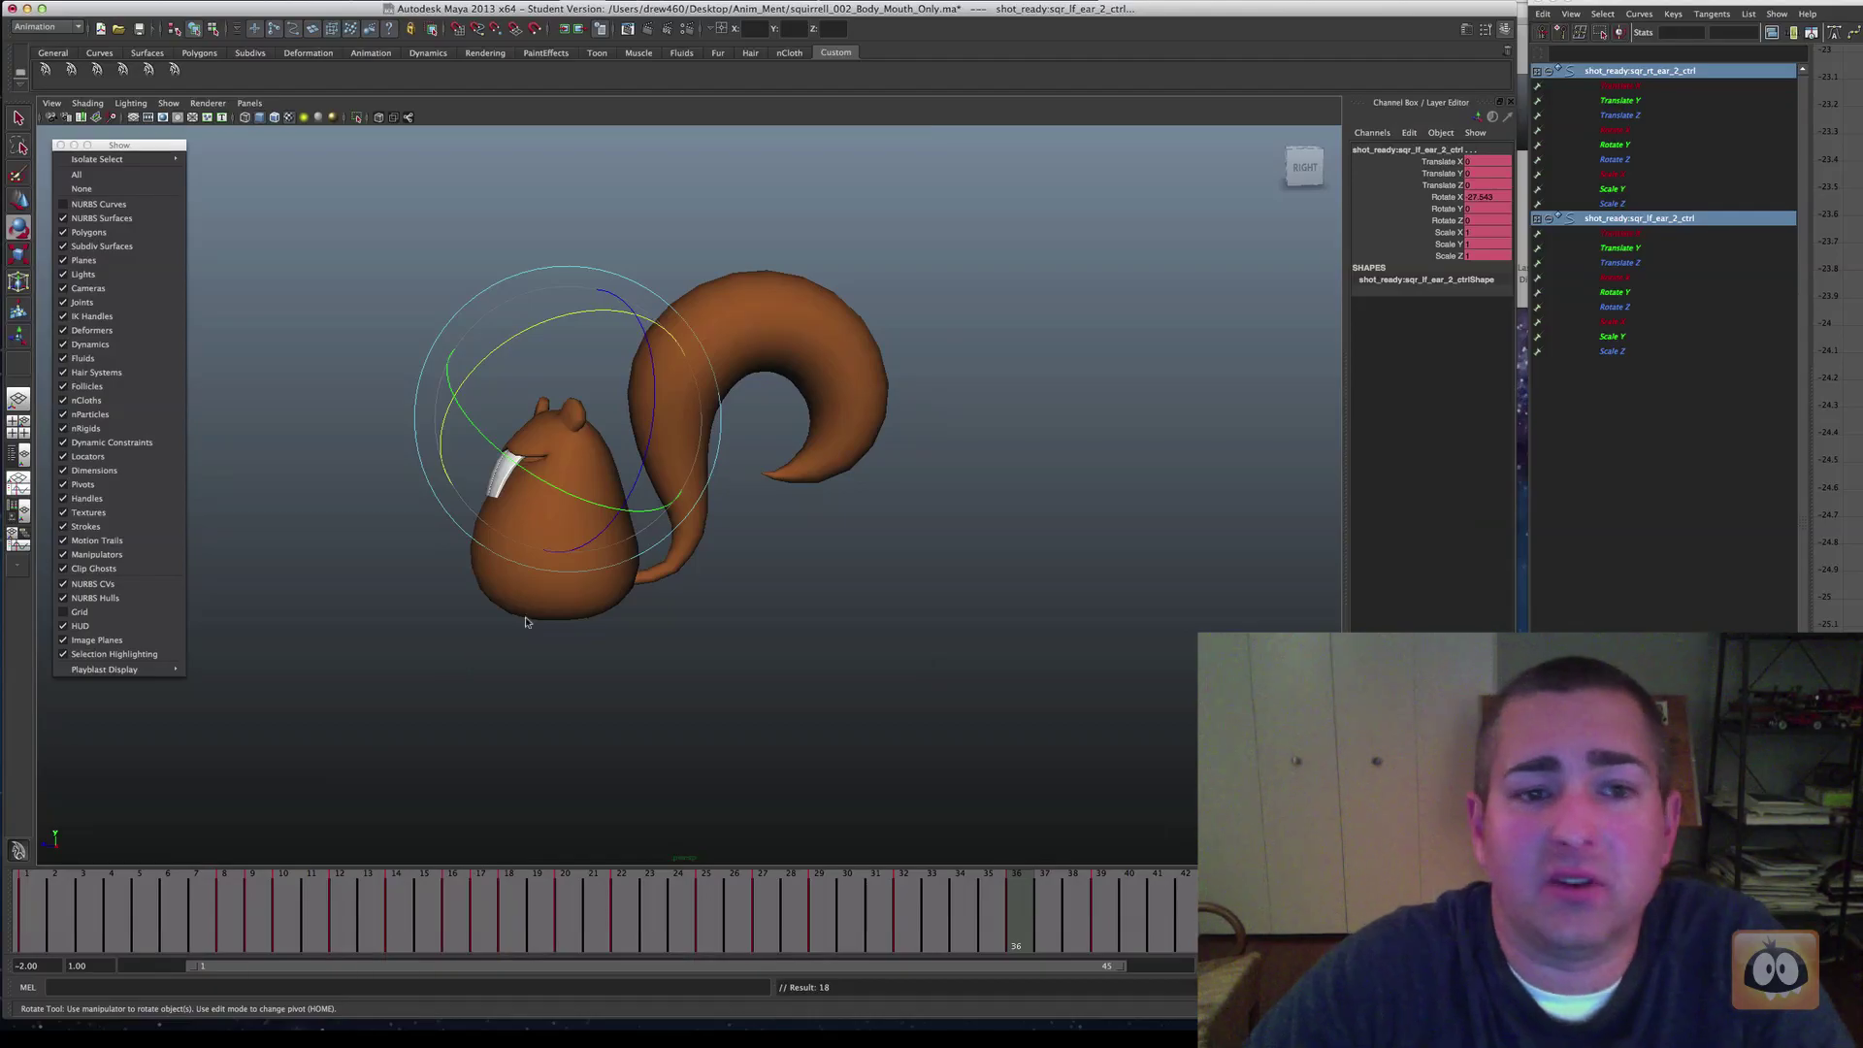